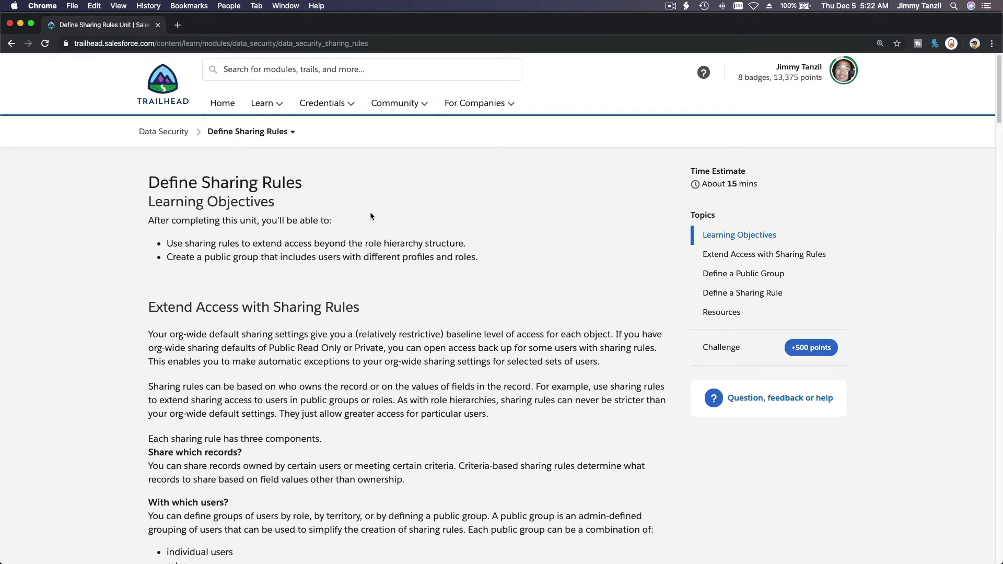
{"action": "double_click", "coordinate": [239, 187]}
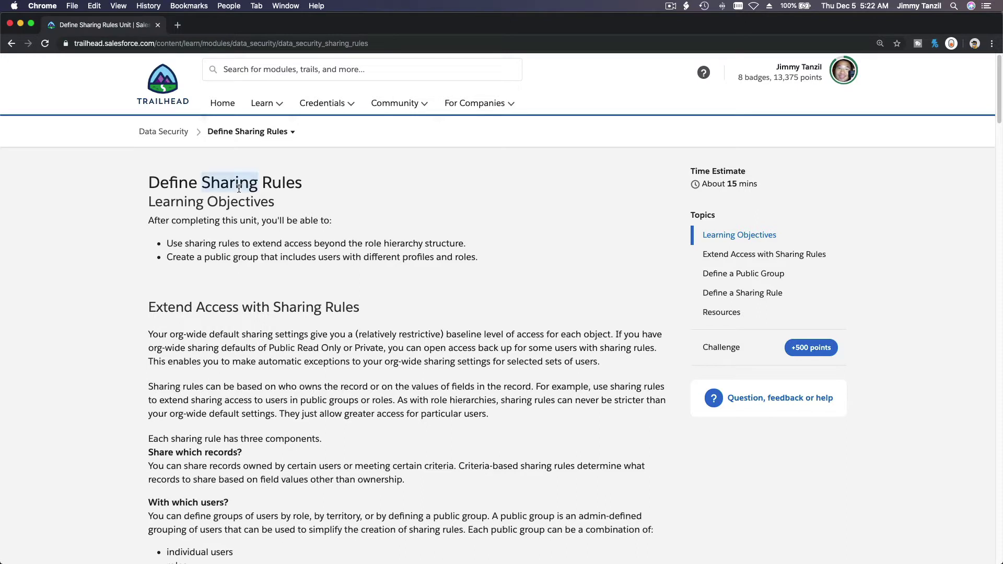
{"action": "double_click", "coordinate": [282, 183]}
{"action": "left_click", "coordinate": [321, 187]}
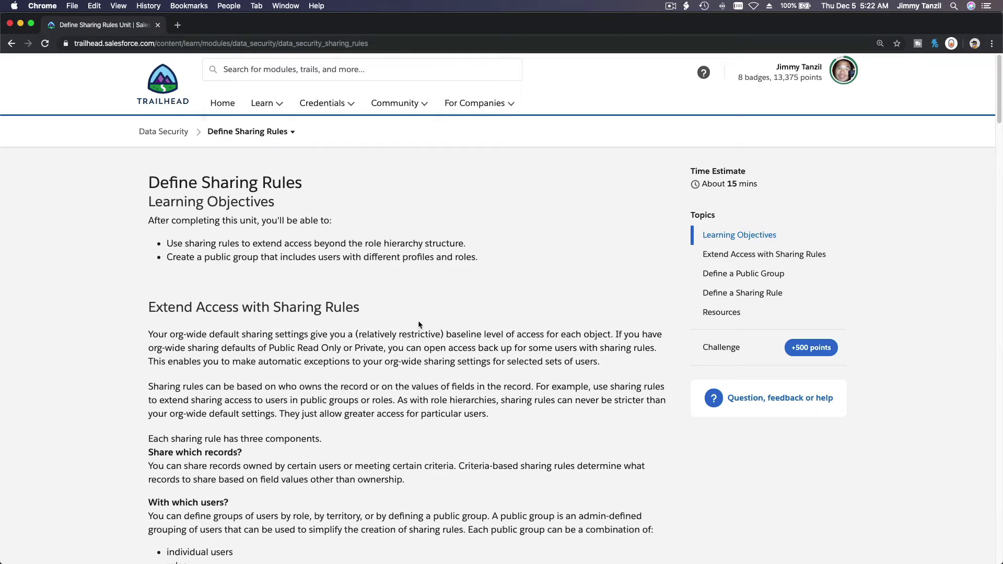
{"action": "scroll", "coordinate": [418, 324], "scroll_direction": "down", "scroll_amount": 1}
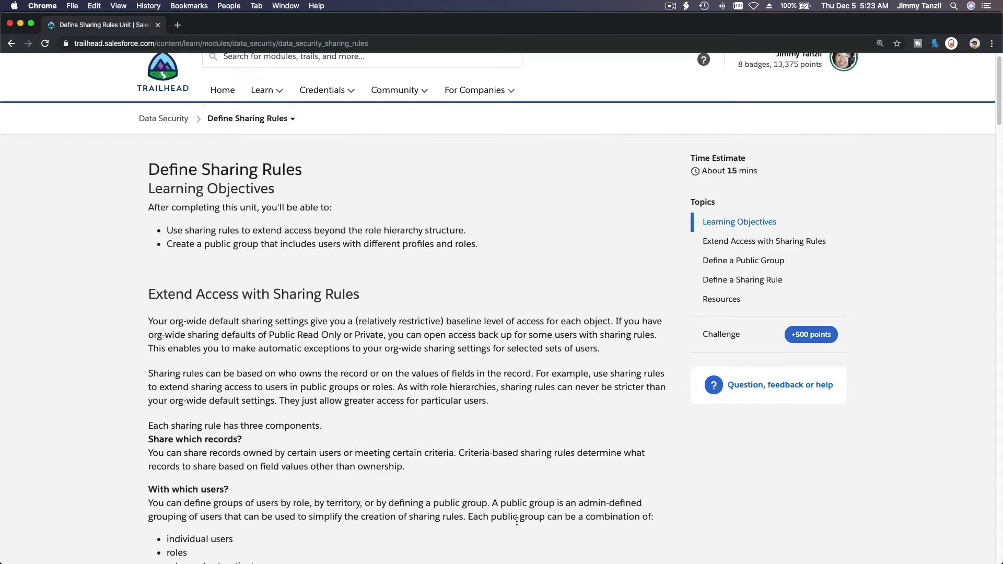
- Switch to the Sharing Rule notes in TextEdit and review the Level 10 student requirement and the criteria-based opportunity sharing rule
{"action": "mouse_move", "coordinate": [515, 562]}
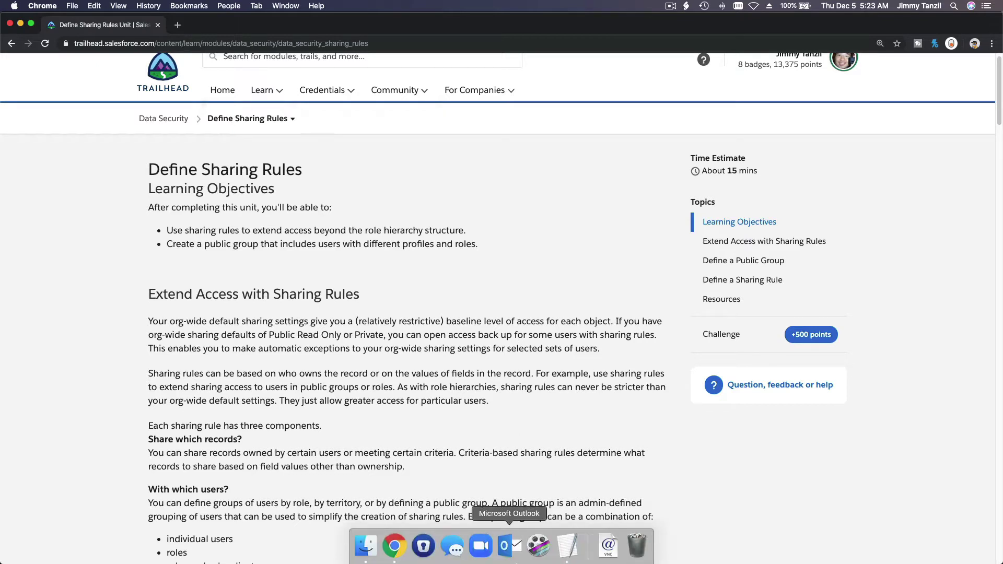
{"action": "left_click", "coordinate": [563, 550]}
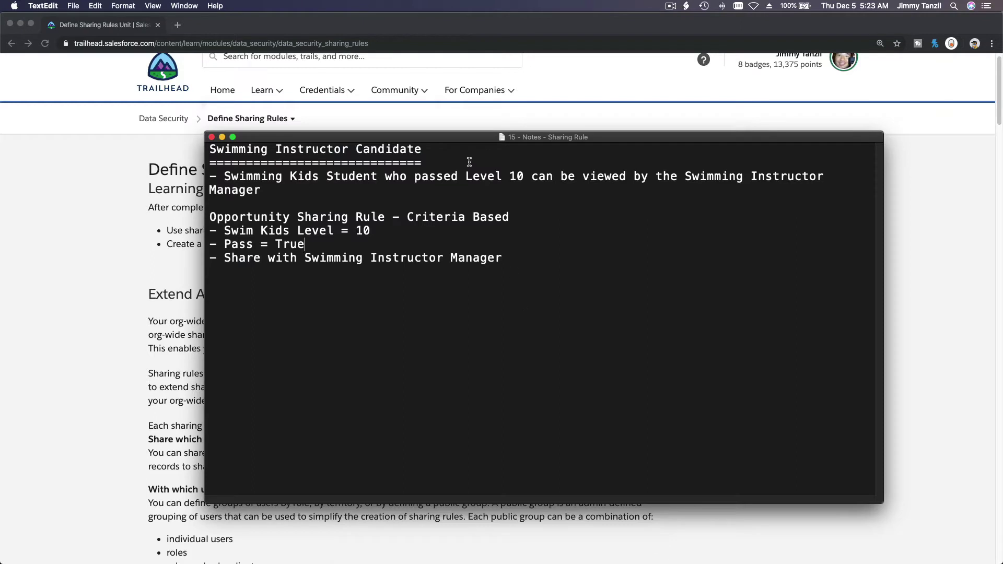
{"action": "left_click_drag", "start_coordinate": [460, 142], "coordinate": [450, 132]}
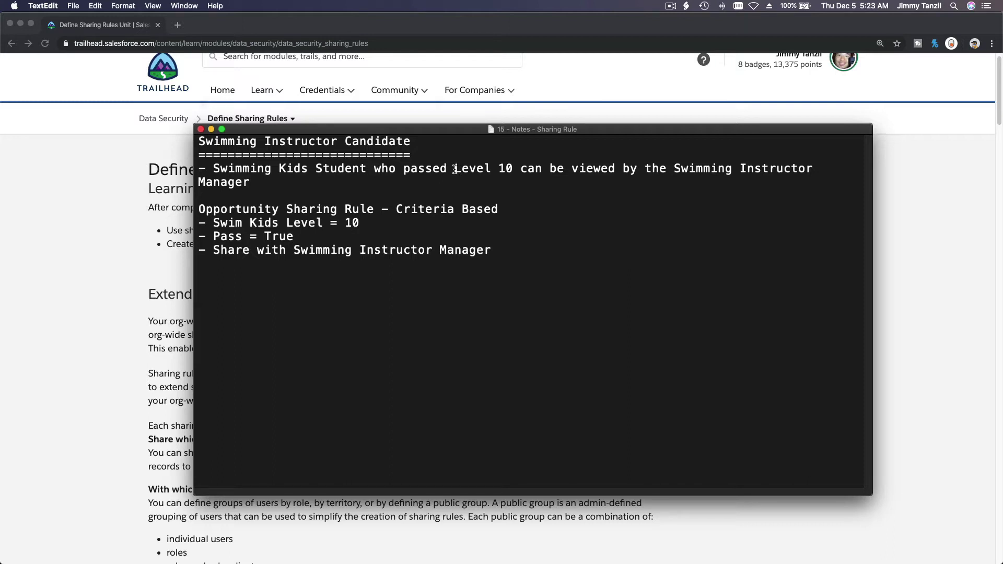
{"action": "left_click_drag", "start_coordinate": [455, 168], "coordinate": [511, 165]}
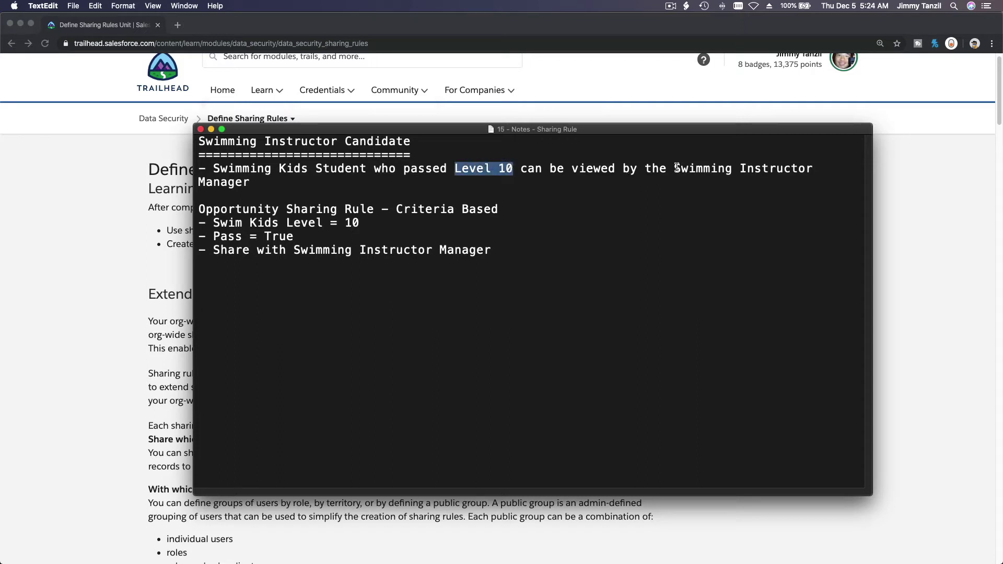
{"action": "left_click_drag", "start_coordinate": [677, 167], "coordinate": [247, 184]}
{"action": "right_click", "coordinate": [247, 185]}
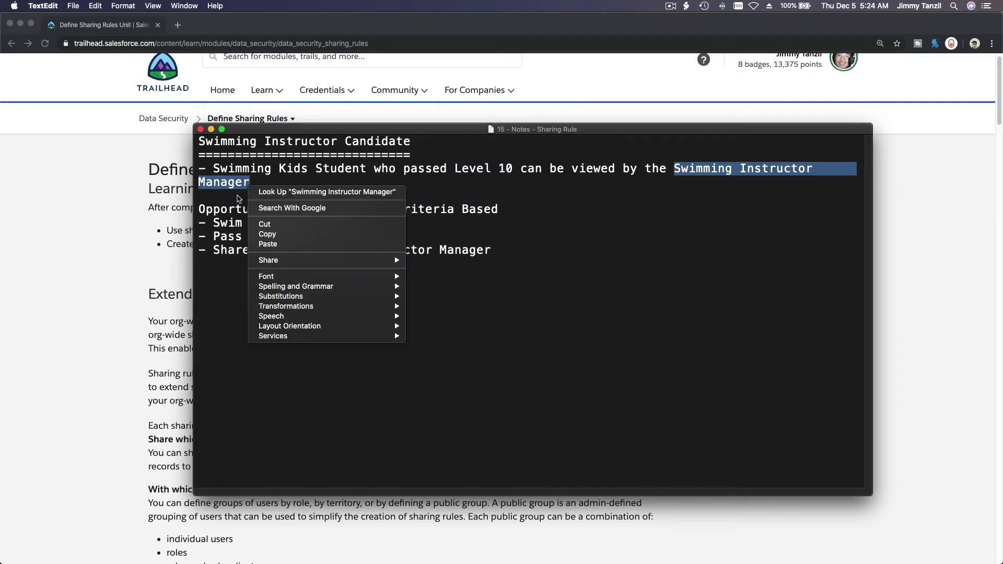
{"action": "left_click", "coordinate": [238, 197]}
{"action": "left_click", "coordinate": [232, 208]}
{"action": "double_click", "coordinate": [232, 209]}
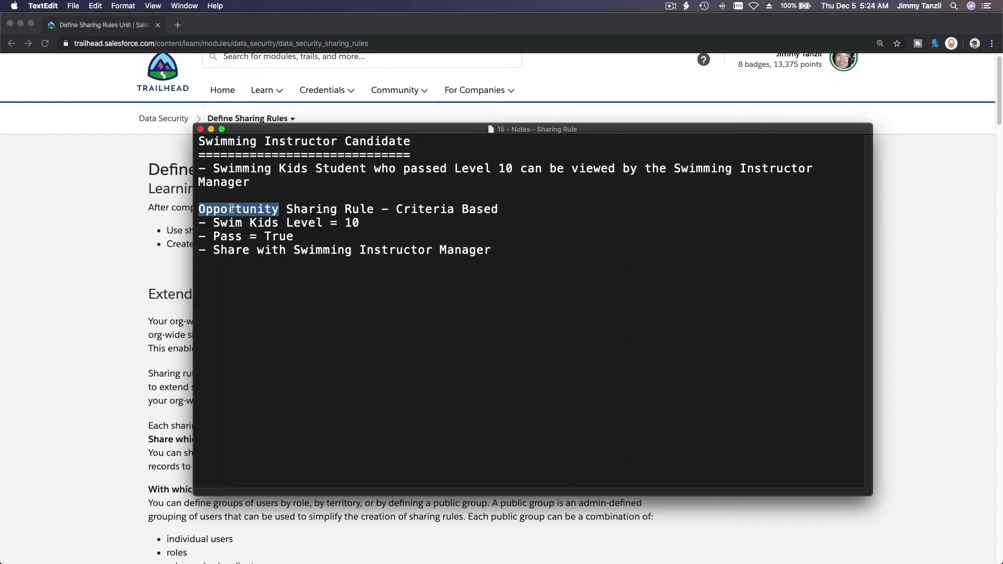
{"action": "double_click", "coordinate": [212, 182]}
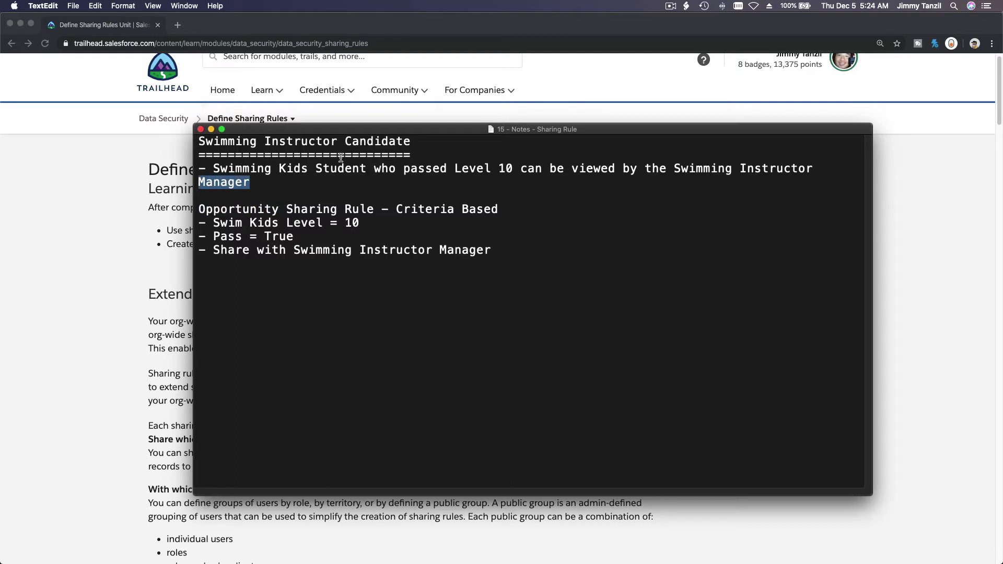
{"action": "left_click_drag", "start_coordinate": [365, 170], "coordinate": [212, 172]}
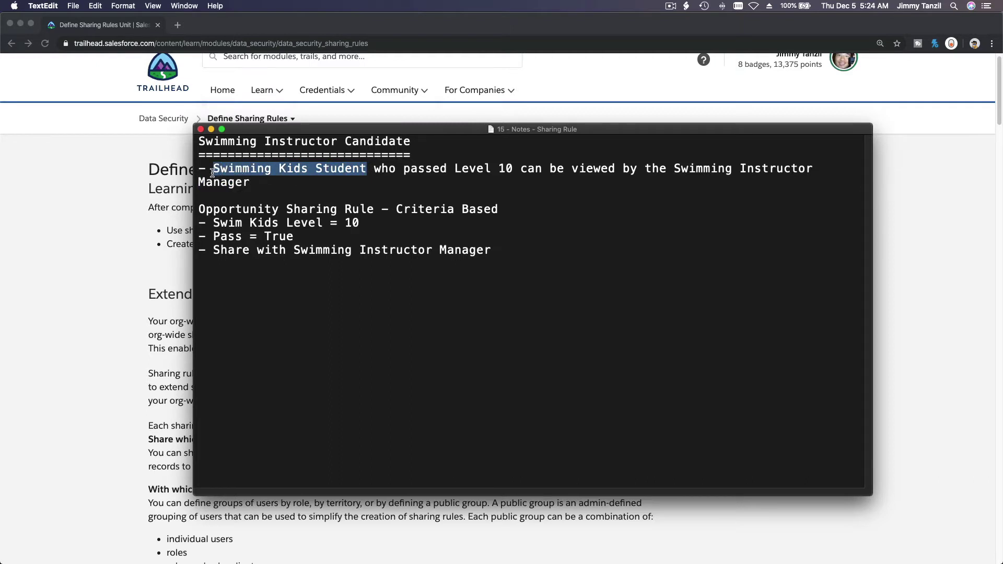
{"action": "left_click", "coordinate": [265, 195]}
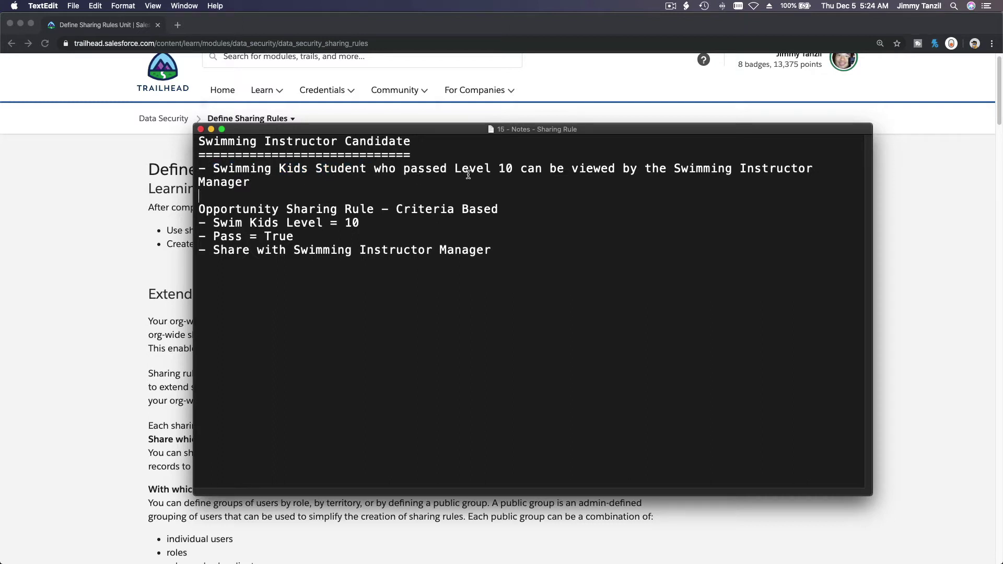
{"action": "left_click_drag", "start_coordinate": [455, 168], "coordinate": [510, 168]}
{"action": "double_click", "coordinate": [264, 211]}
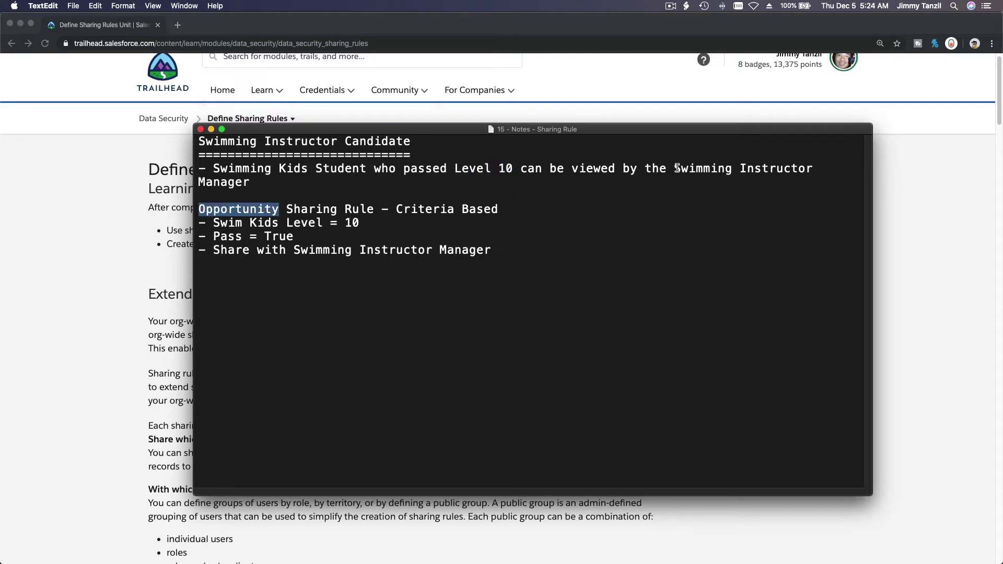
{"action": "left_click_drag", "start_coordinate": [675, 169], "coordinate": [681, 179]}
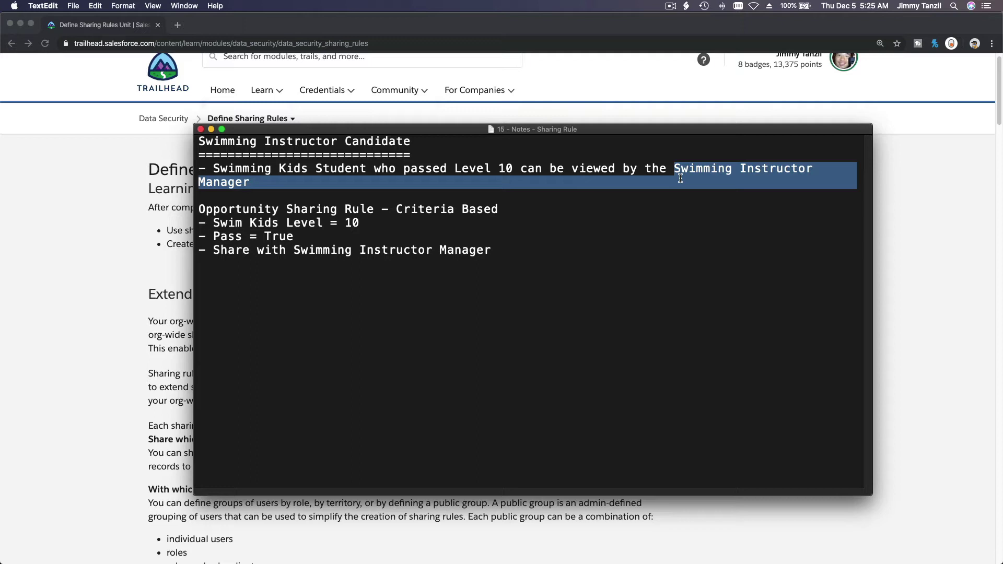
{"action": "left_click", "coordinate": [578, 232]}
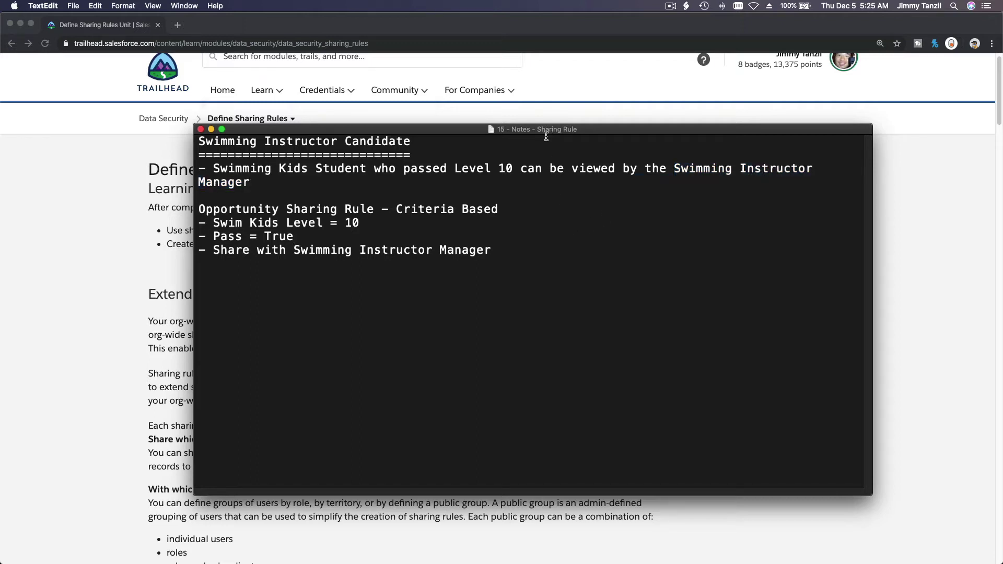
{"action": "triple_click", "coordinate": [508, 168]}
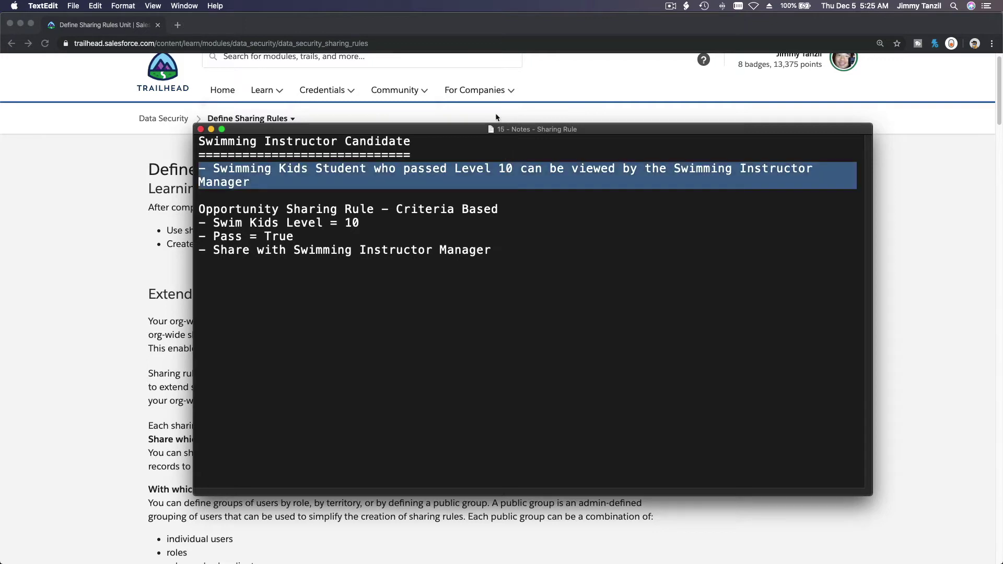
- Switch back to Chrome and open the Trailhead account's Hands-on Orgs page in a new tab
{"action": "left_click", "coordinate": [540, 118]}
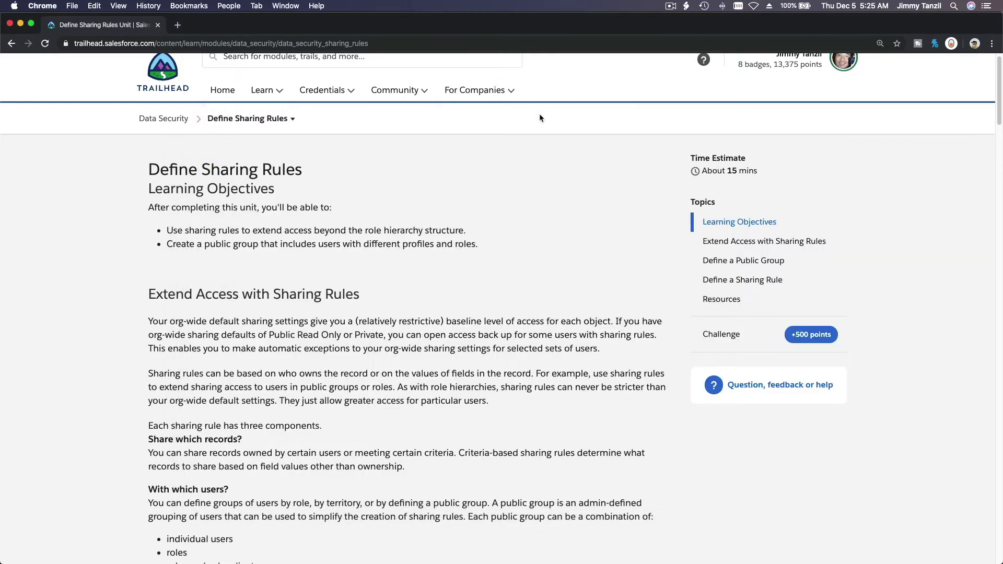
{"action": "scroll", "coordinate": [551, 179], "scroll_direction": "up", "scroll_amount": 1}
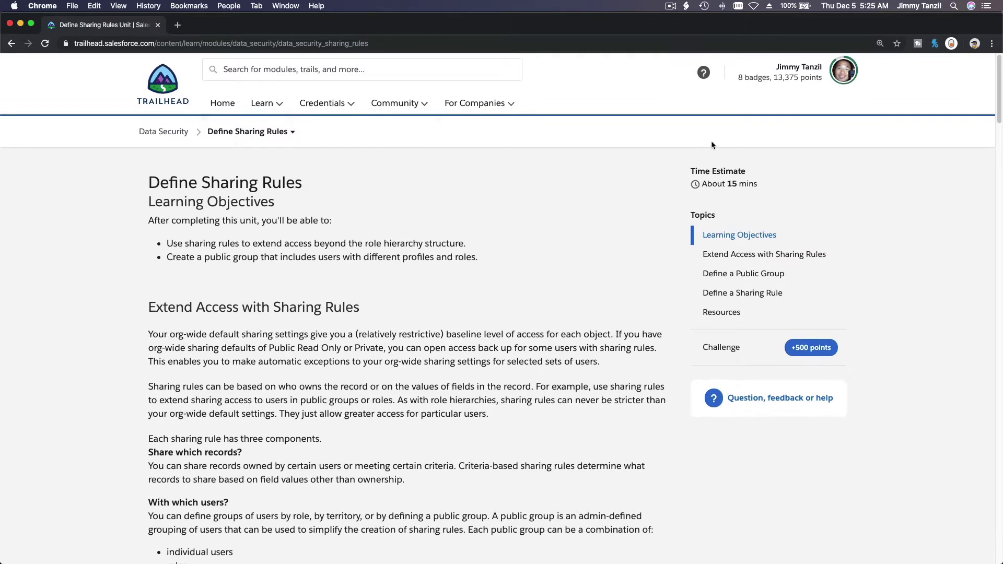
{"action": "left_click", "coordinate": [842, 79]}
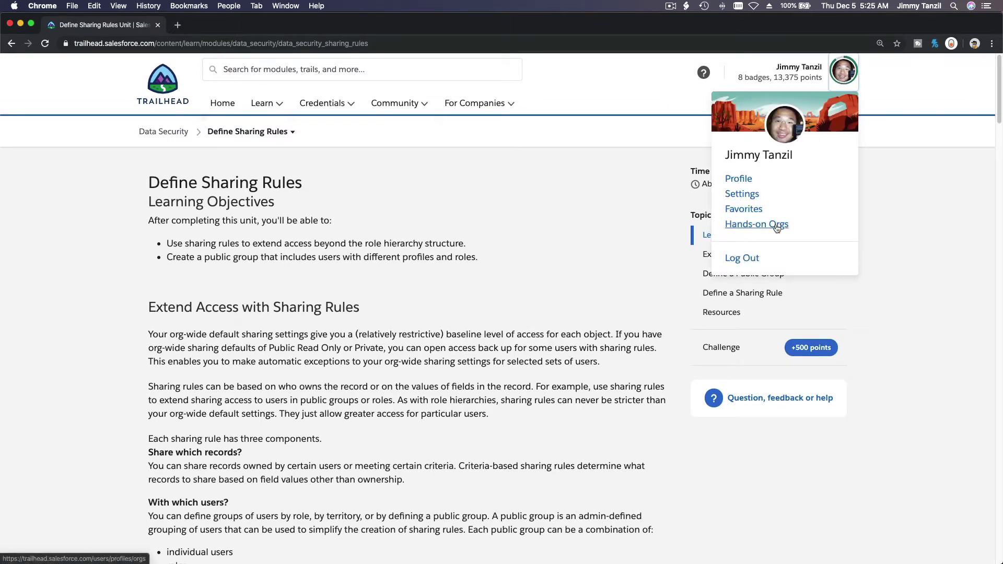
{"action": "left_click", "coordinate": [777, 226], "text": "super"}
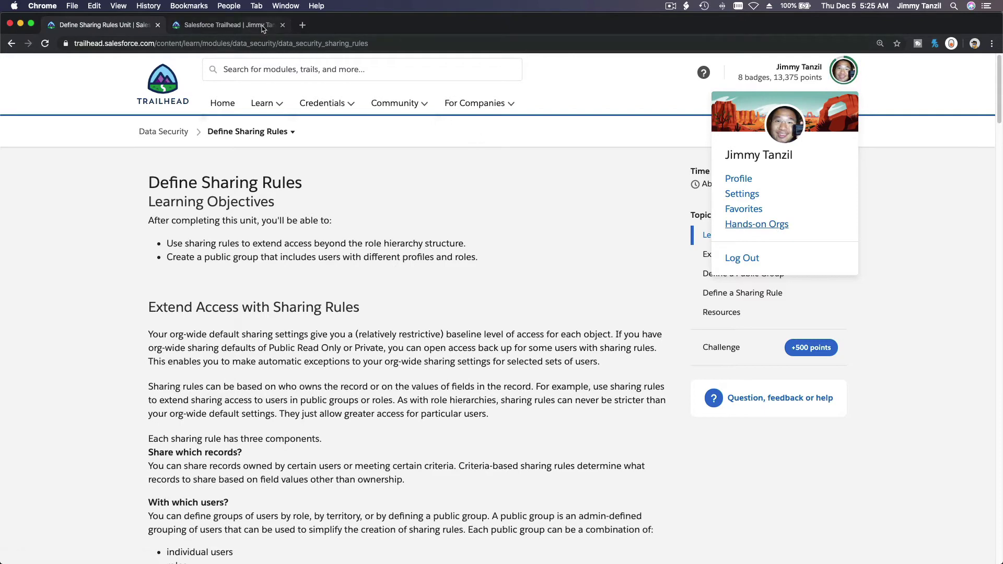
{"action": "left_click", "coordinate": [262, 27]}
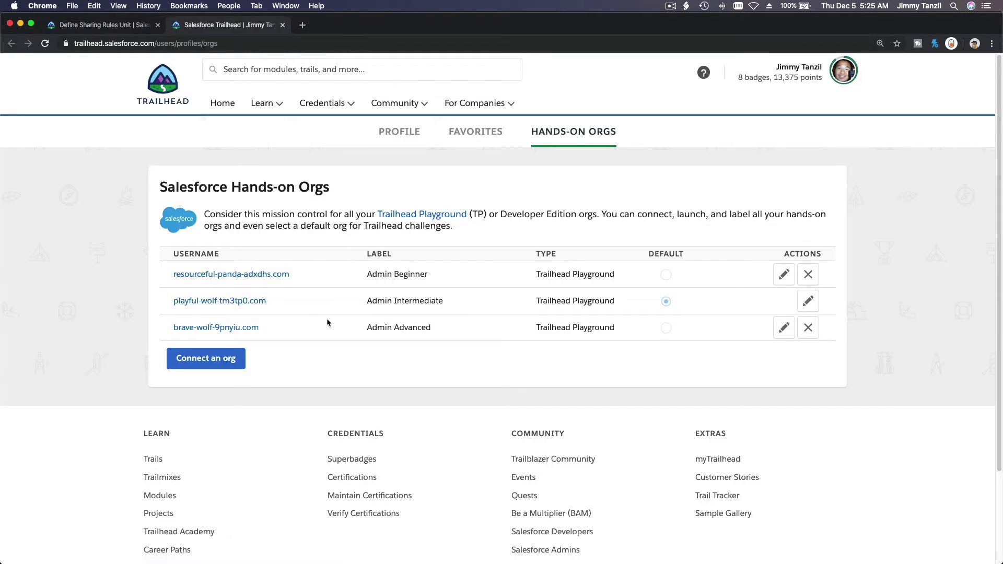
- Launch the Admin Intermediate playground and open its Setup
{"action": "left_click", "coordinate": [253, 302]}
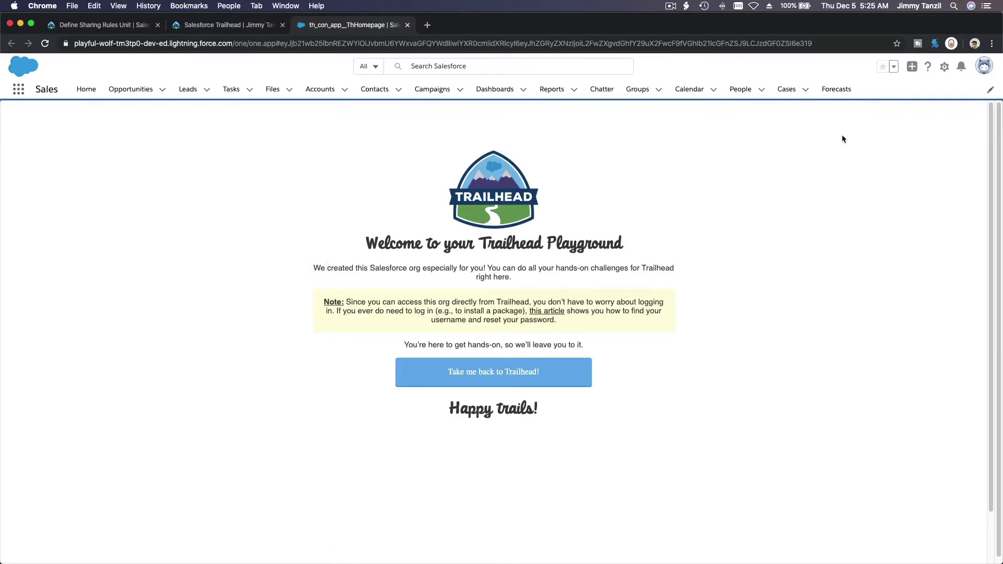
{"action": "left_click", "coordinate": [945, 67]}
{"action": "left_click", "coordinate": [950, 95]}
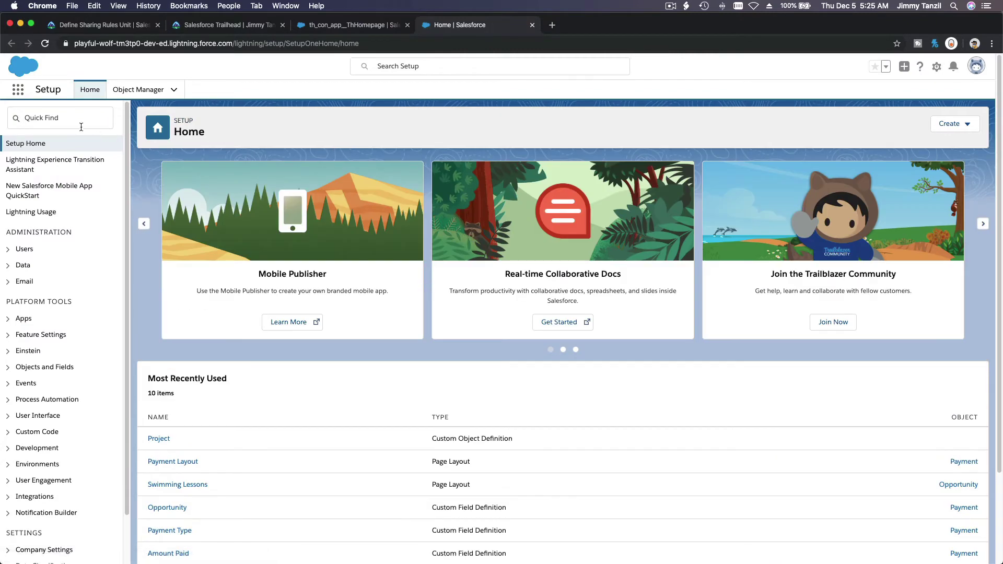
- Search Setup for "Sharing" and open Sharing Settings
{"action": "left_click", "coordinate": [79, 115]}
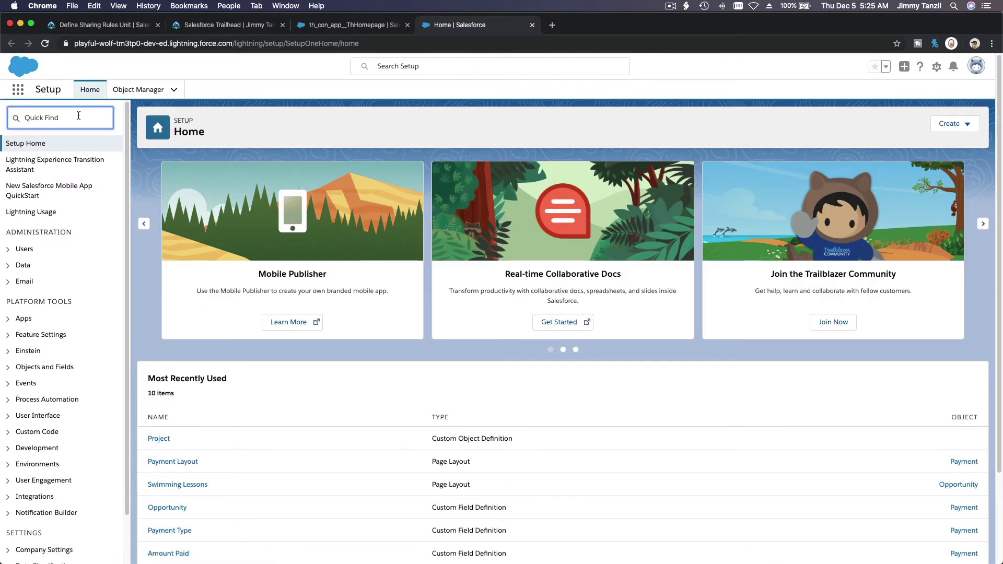
{"action": "type", "text": "Sharing"}
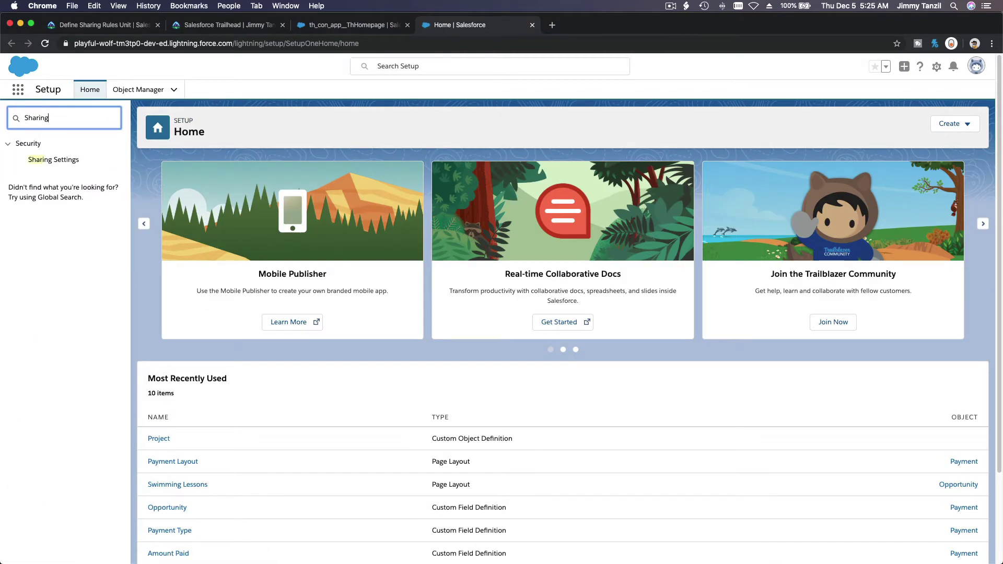
{"action": "left_click", "coordinate": [70, 165]}
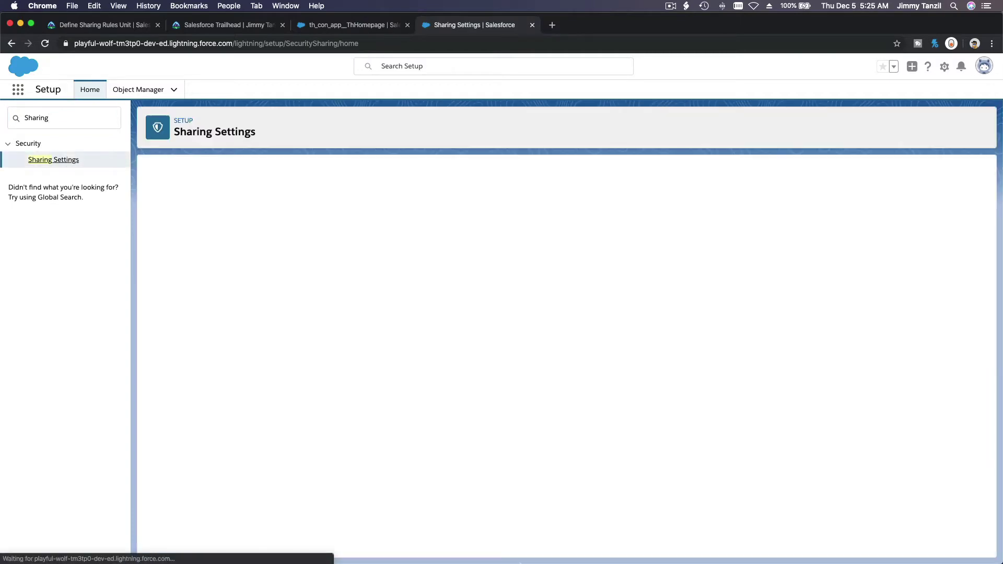
- Switch to the TextEdit notes and check which object the criteria-based sharing rule applies to
{"action": "mouse_move", "coordinate": [510, 546]}
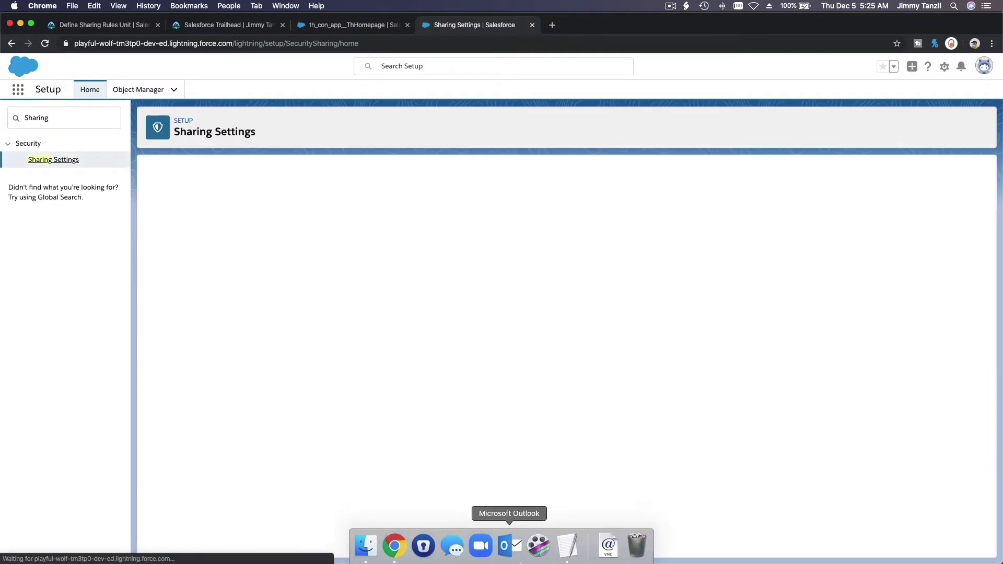
{"action": "left_click", "coordinate": [571, 549]}
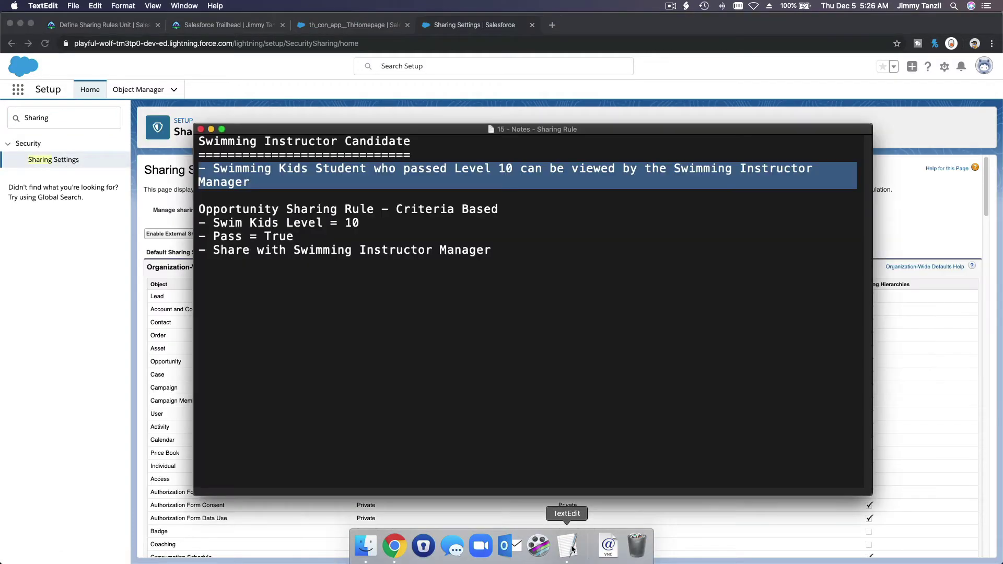
{"action": "left_click", "coordinate": [548, 420]}
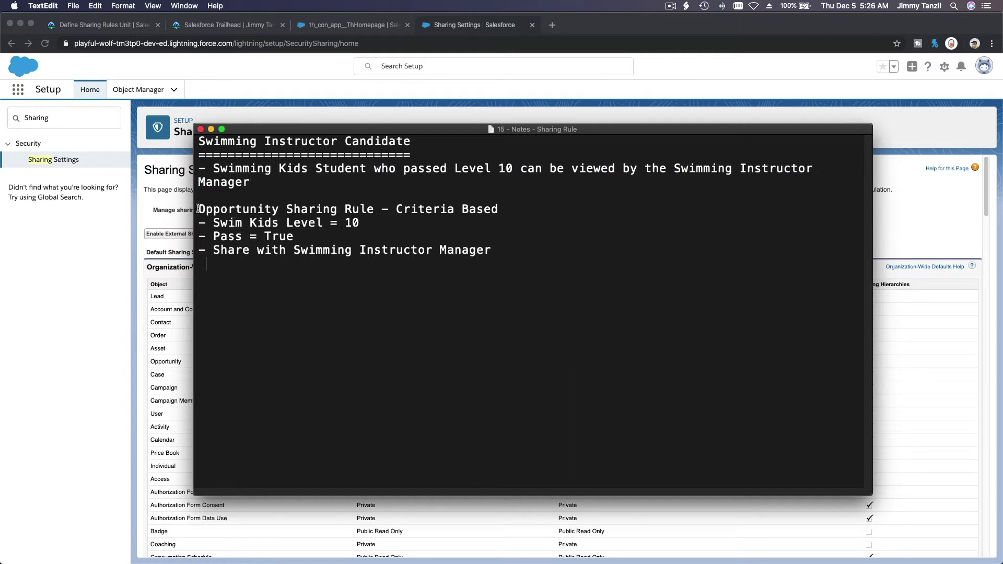
{"action": "left_click_drag", "start_coordinate": [197, 208], "coordinate": [279, 210]}
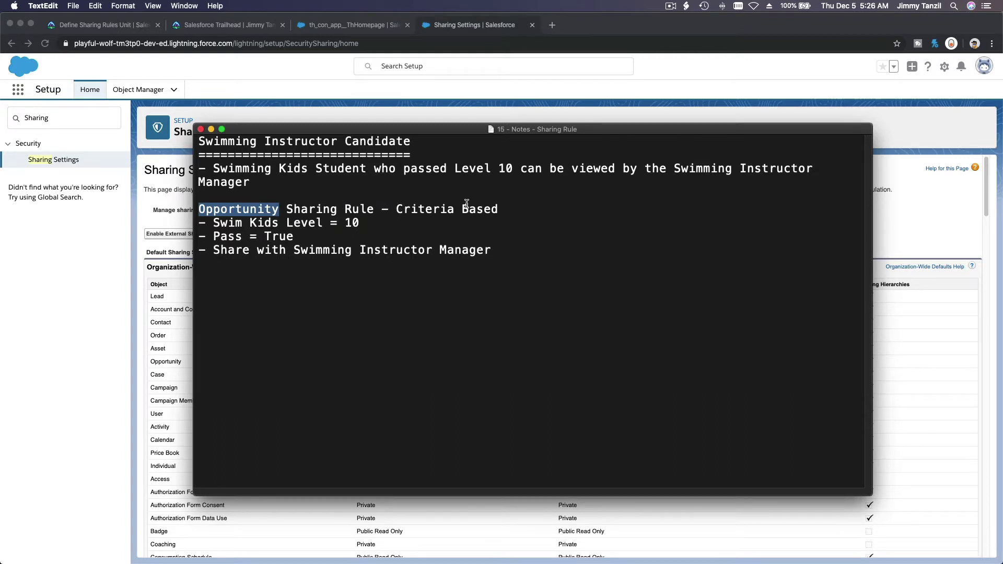
- Return to Sharing Settings in Chrome and start a new rule under Opportunity Sharing Rules
{"action": "left_click", "coordinate": [459, 109]}
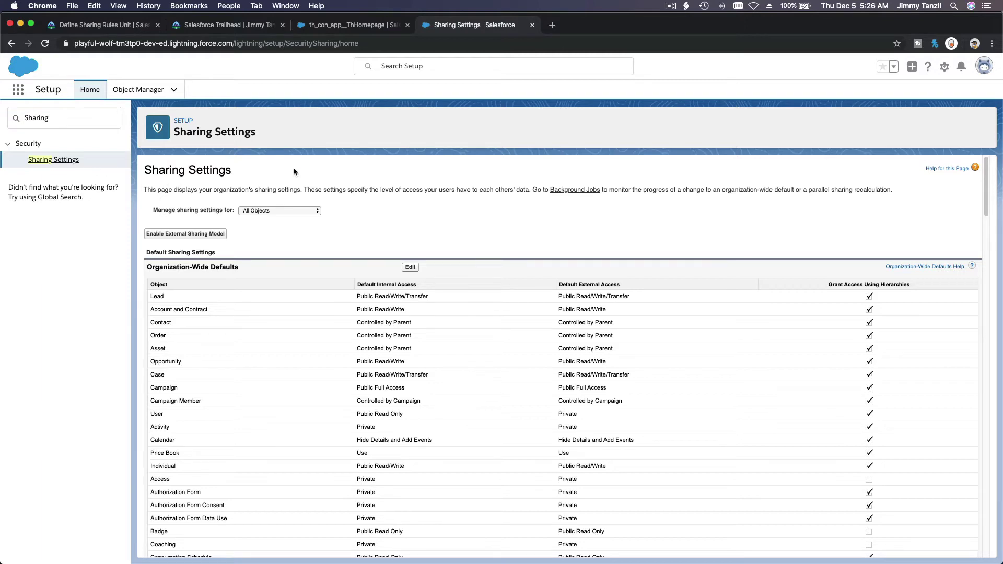
{"action": "scroll", "coordinate": [421, 237], "scroll_direction": "down", "scroll_amount": 15}
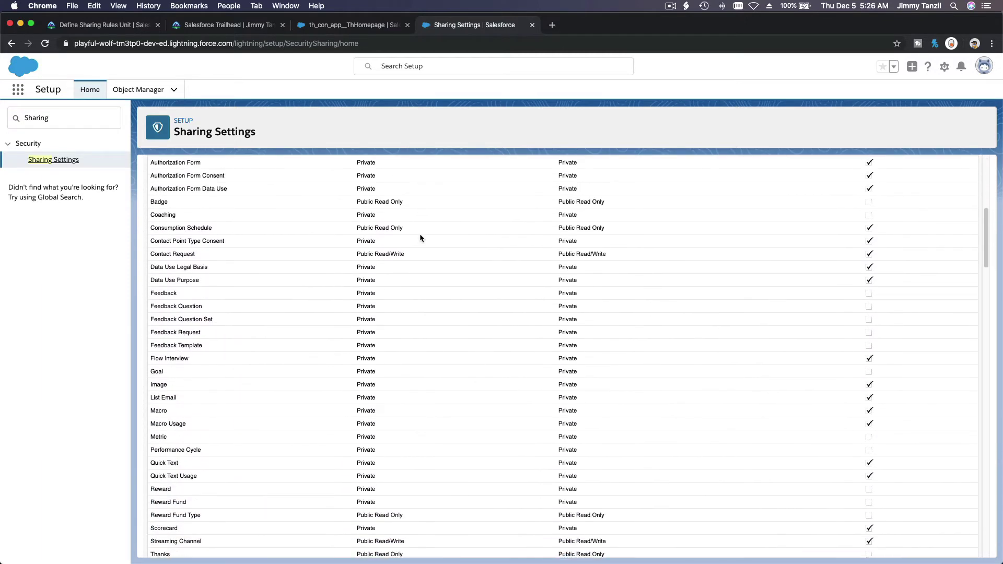
{"action": "scroll", "coordinate": [421, 237], "scroll_direction": "down", "scroll_amount": 5}
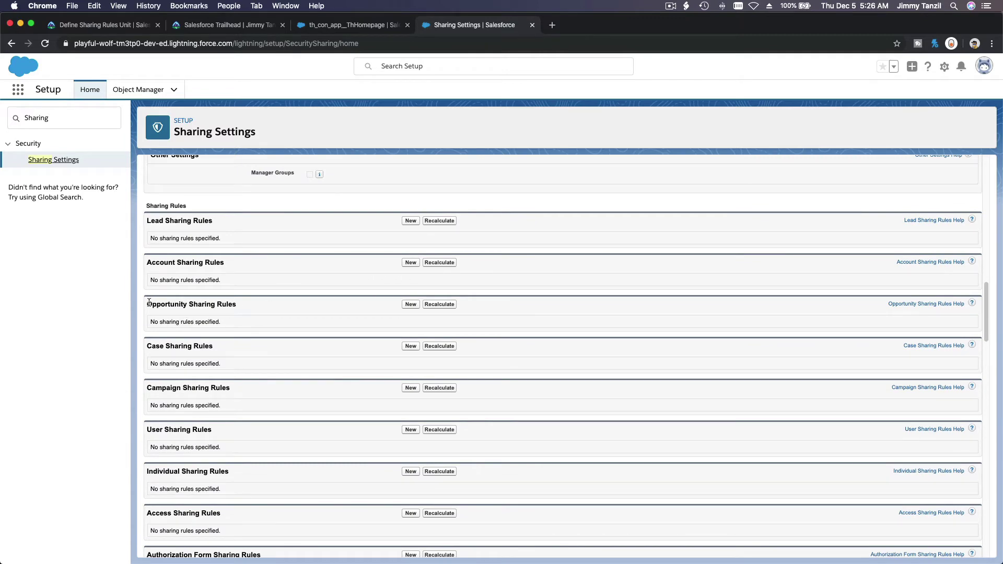
{"action": "left_click_drag", "start_coordinate": [149, 302], "coordinate": [248, 307]}
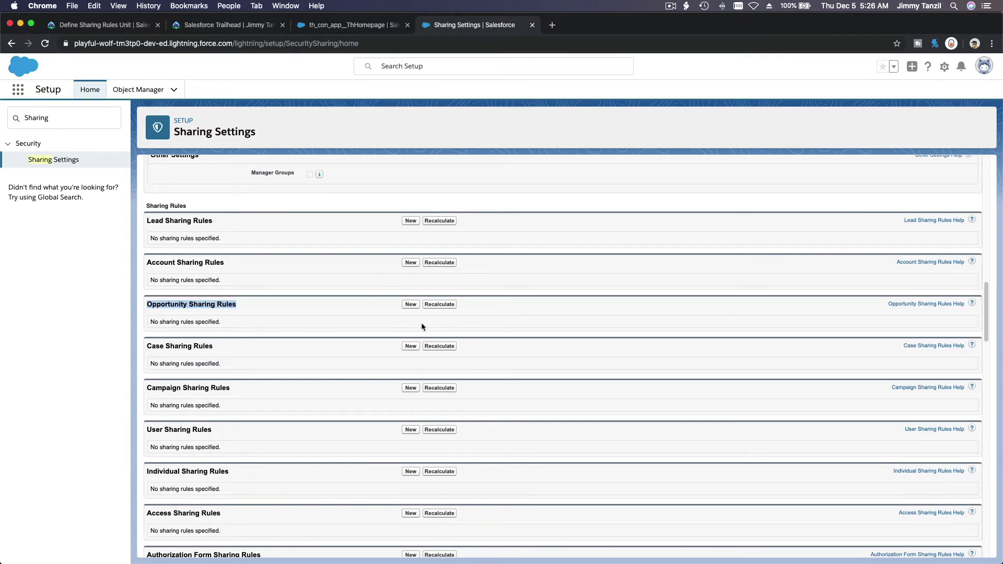
{"action": "left_click", "coordinate": [411, 304]}
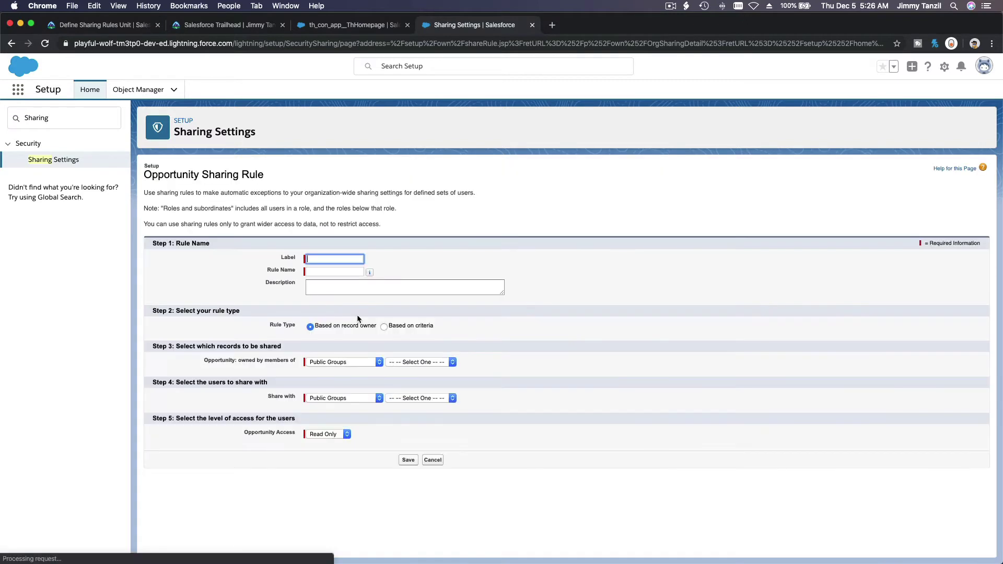
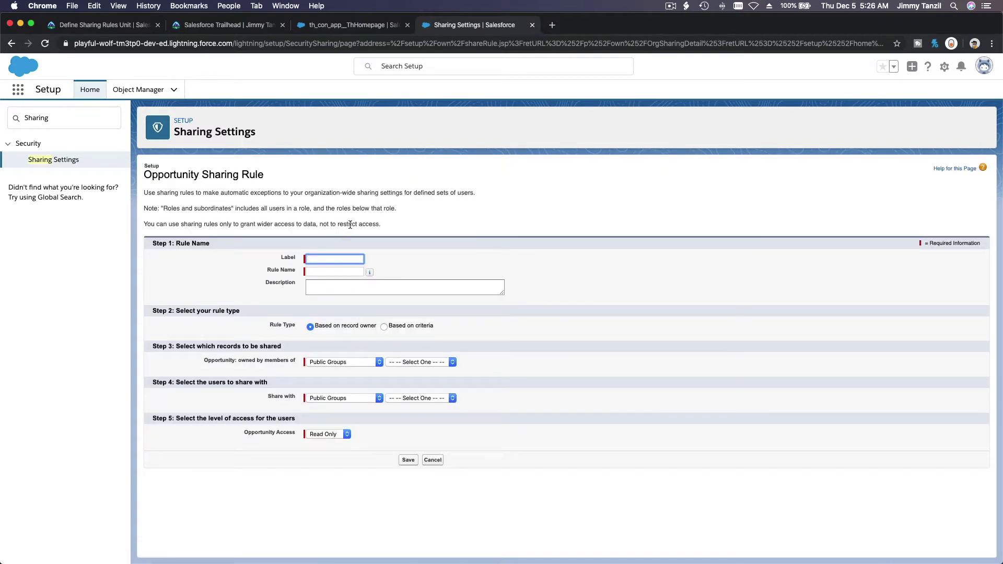
- Label the opportunity sharing rule "Swimming Instructor", let the rule name fill in, and base the rule type on criteria
{"action": "type", "text": "Swimming Instructor Cand"}
{"action": "key", "text": "BackSpace"}
{"action": "key", "text": "BackSpace"}
{"action": "key", "text": "BackSpace"}
{"action": "key", "text": "BackSpace"}
{"action": "key", "text": "BackSpace"}
{"action": "key", "text": "Tab"}
{"action": "key", "text": "Tab"}
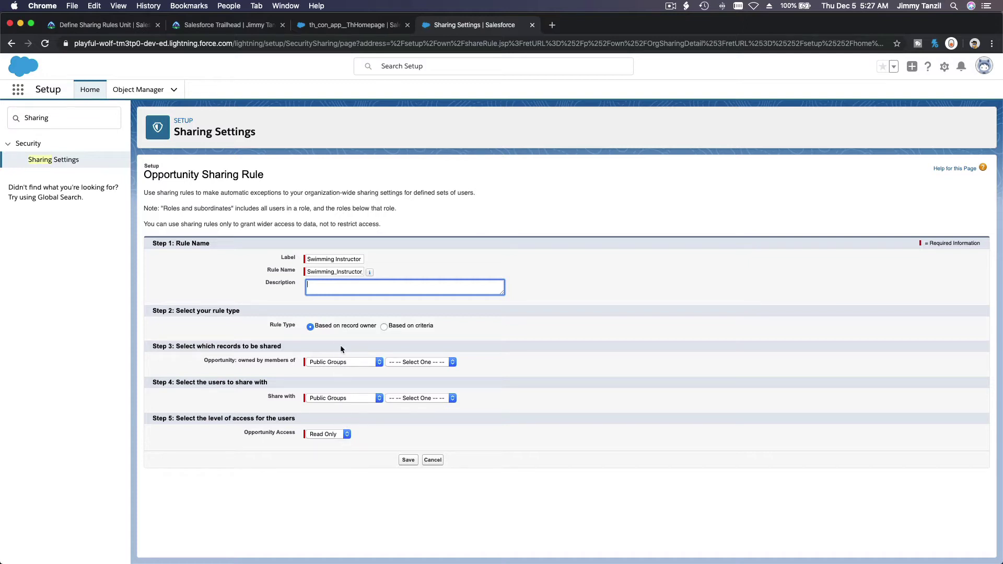
{"action": "left_click", "coordinate": [384, 327]}
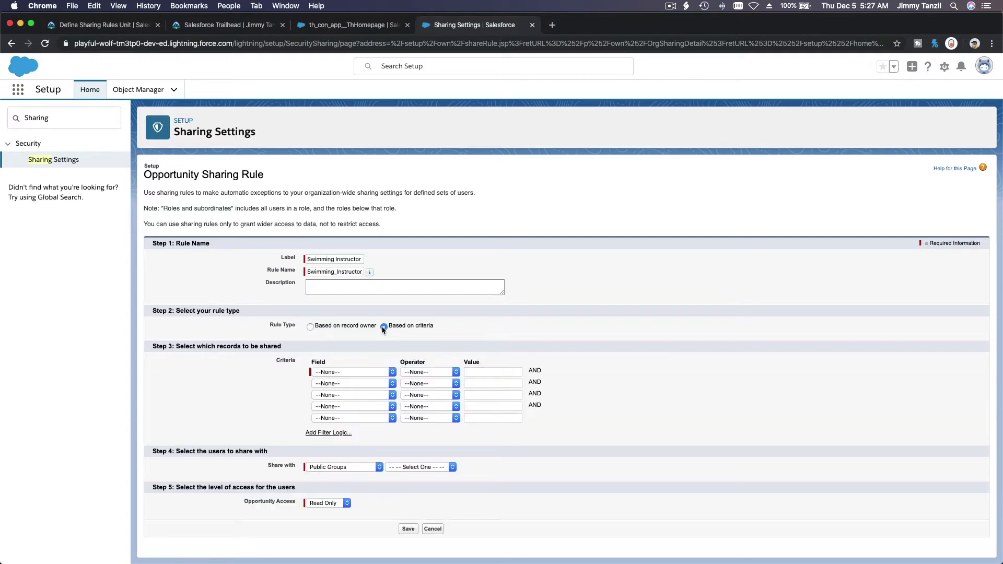
- Switch to the TextEdit notes and review the two rule criteria and who the records are shared with
{"action": "mouse_move", "coordinate": [450, 557]}
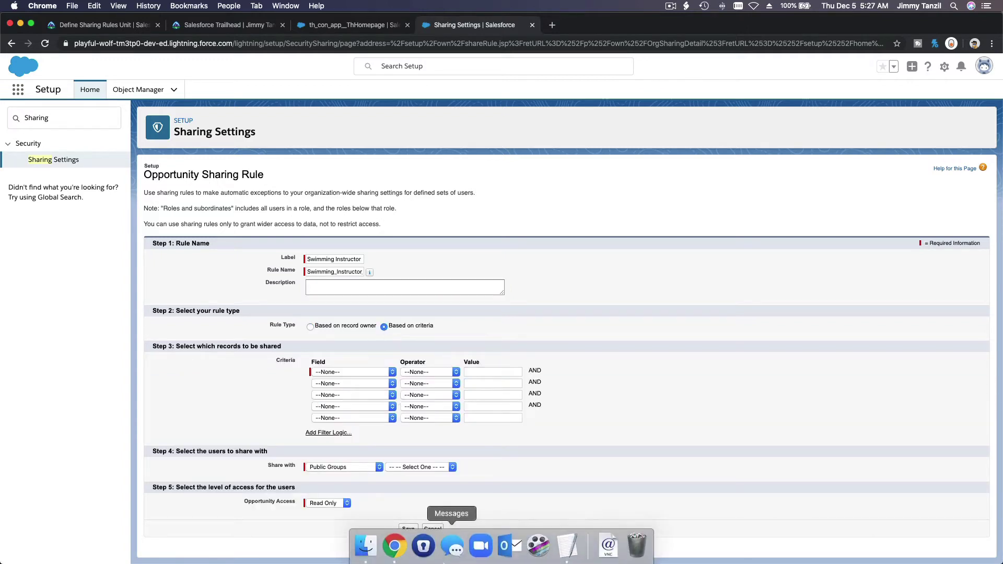
{"action": "left_click", "coordinate": [560, 553]}
{"action": "left_click", "coordinate": [492, 317]}
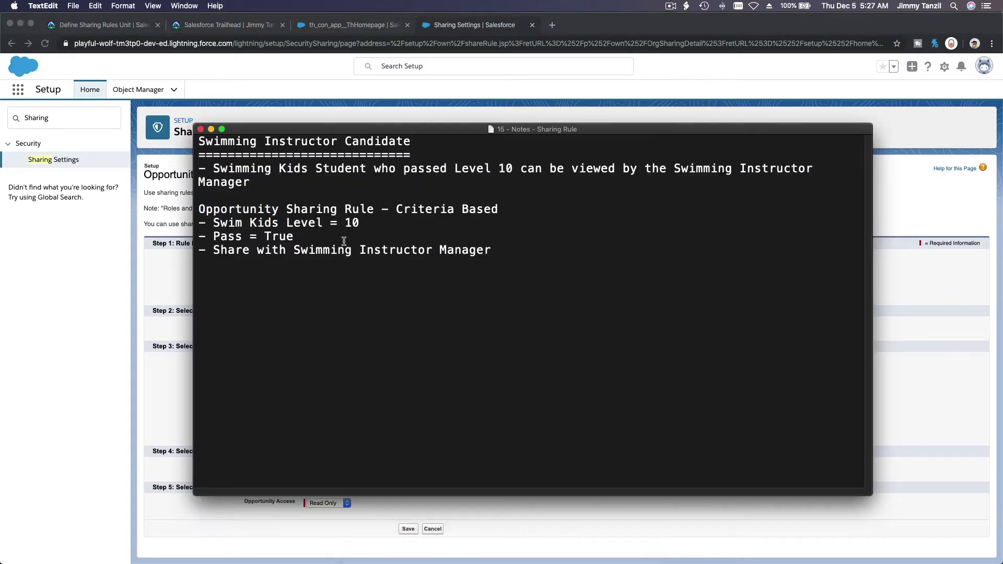
{"action": "left_click_drag", "start_coordinate": [214, 221], "coordinate": [361, 220]}
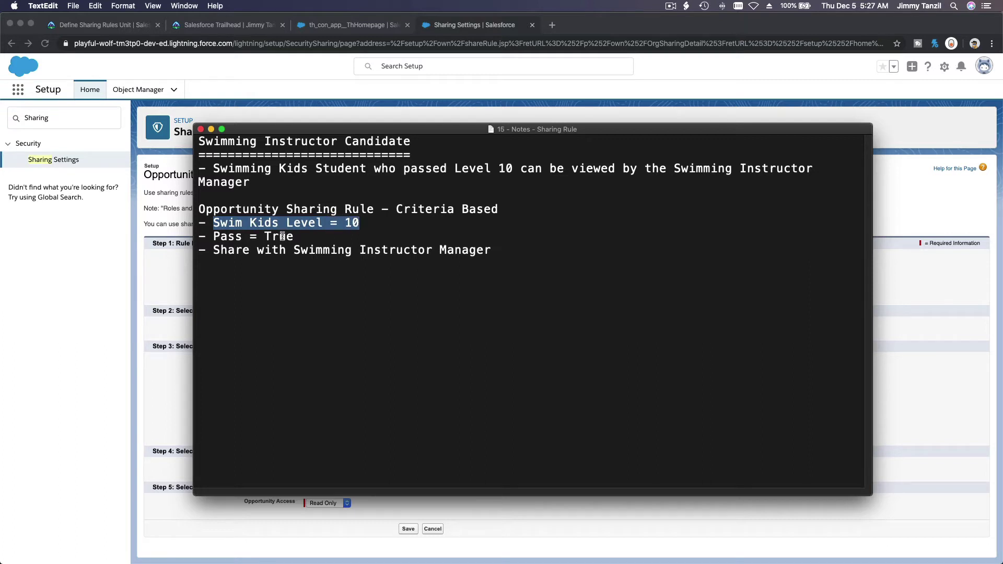
{"action": "left_click_drag", "start_coordinate": [214, 237], "coordinate": [294, 238]}
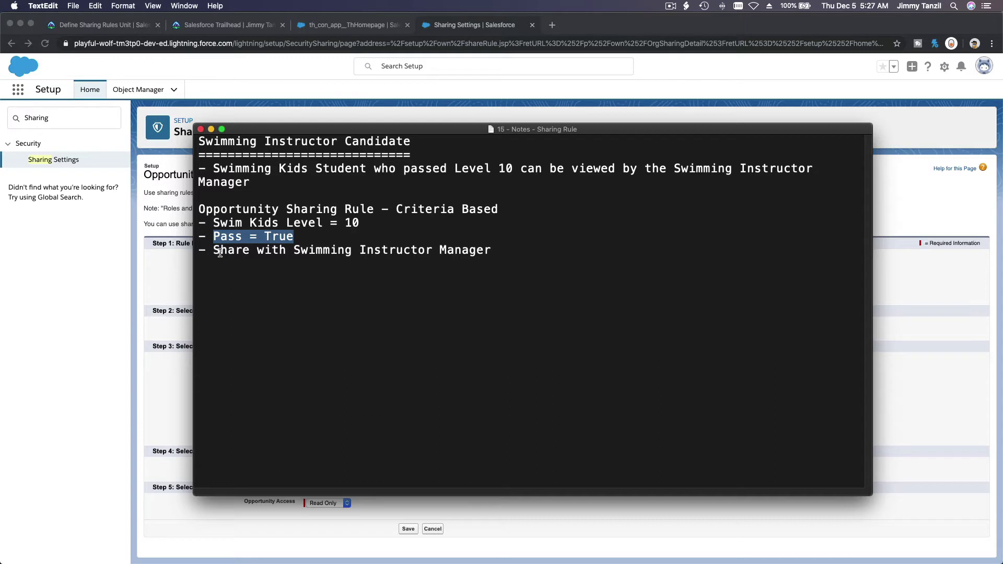
{"action": "left_click_drag", "start_coordinate": [214, 250], "coordinate": [451, 261]}
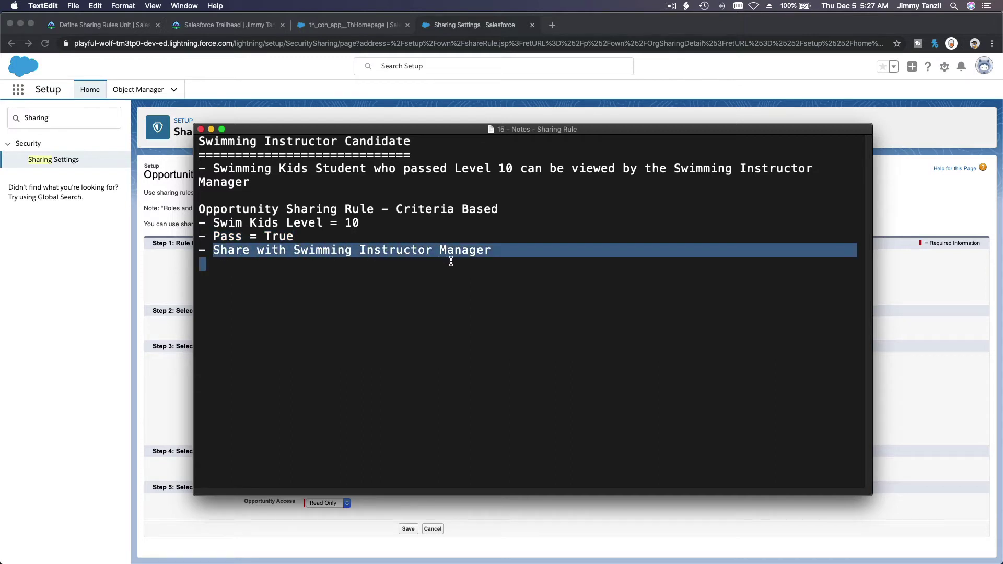
- Return to the rule in Chrome and set the first criterion to Swim Kids Level equals 10
{"action": "left_click", "coordinate": [426, 104]}
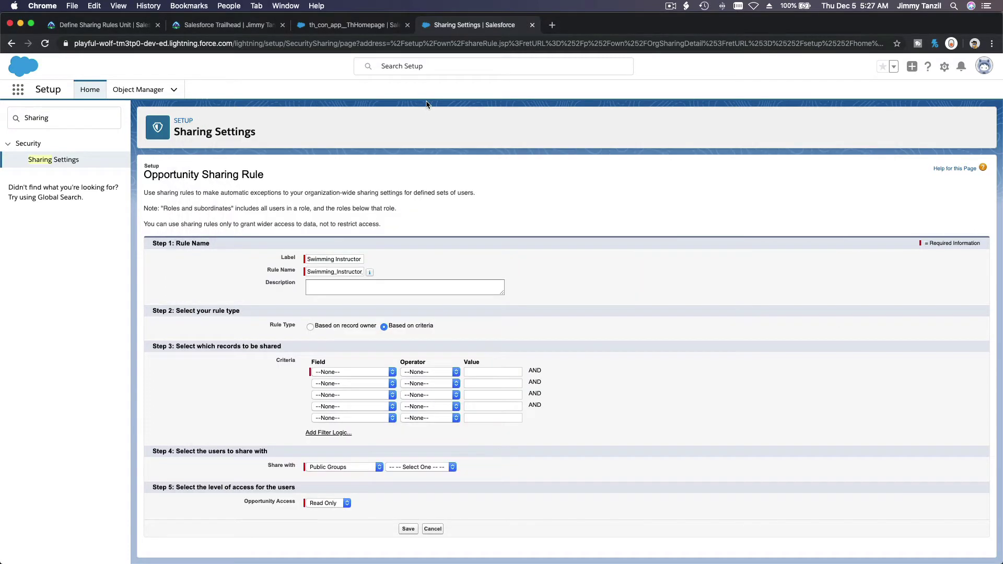
{"action": "left_click", "coordinate": [369, 373]}
{"action": "scroll", "coordinate": [372, 405], "scroll_direction": "down", "scroll_amount": 3}
{"action": "left_click", "coordinate": [368, 513]}
{"action": "left_click", "coordinate": [452, 372]}
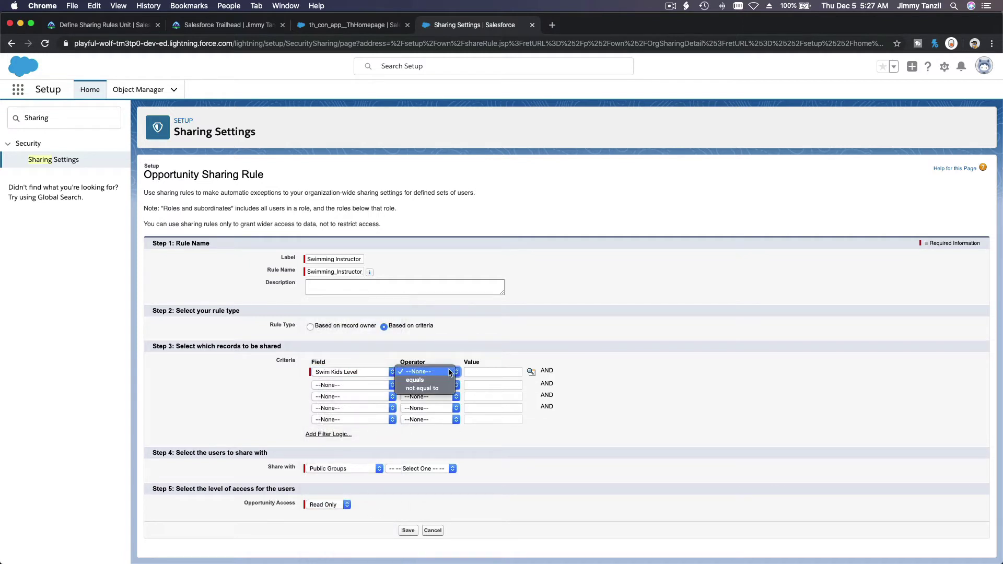
{"action": "left_click", "coordinate": [448, 380]}
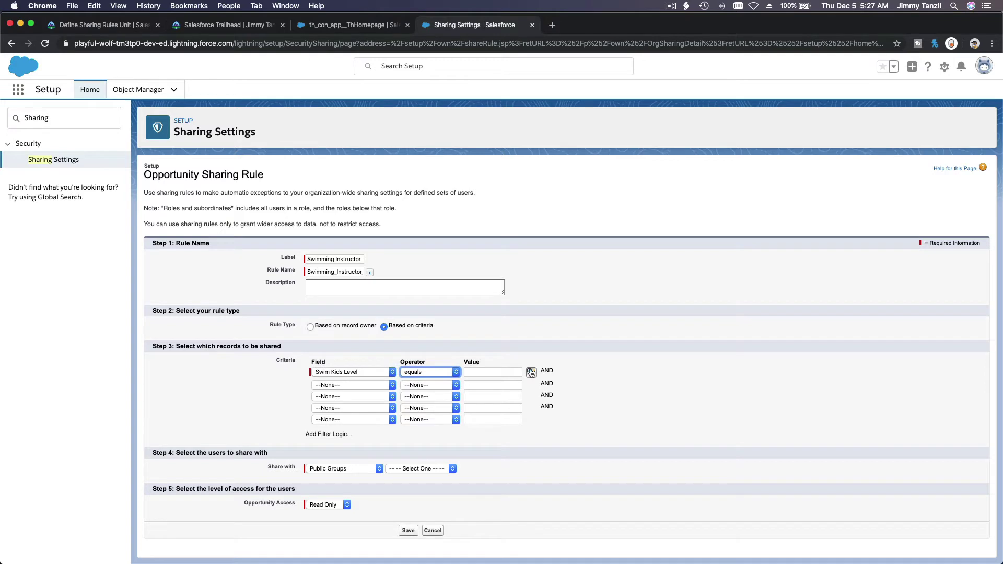
{"action": "left_click", "coordinate": [531, 372]}
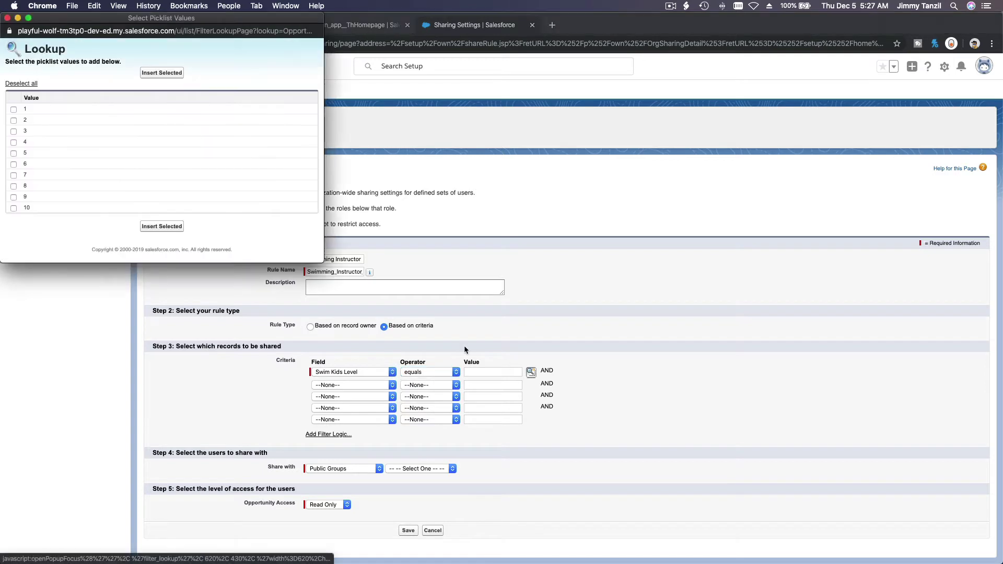
{"action": "left_click", "coordinate": [14, 209]}
{"action": "left_click", "coordinate": [166, 74]}
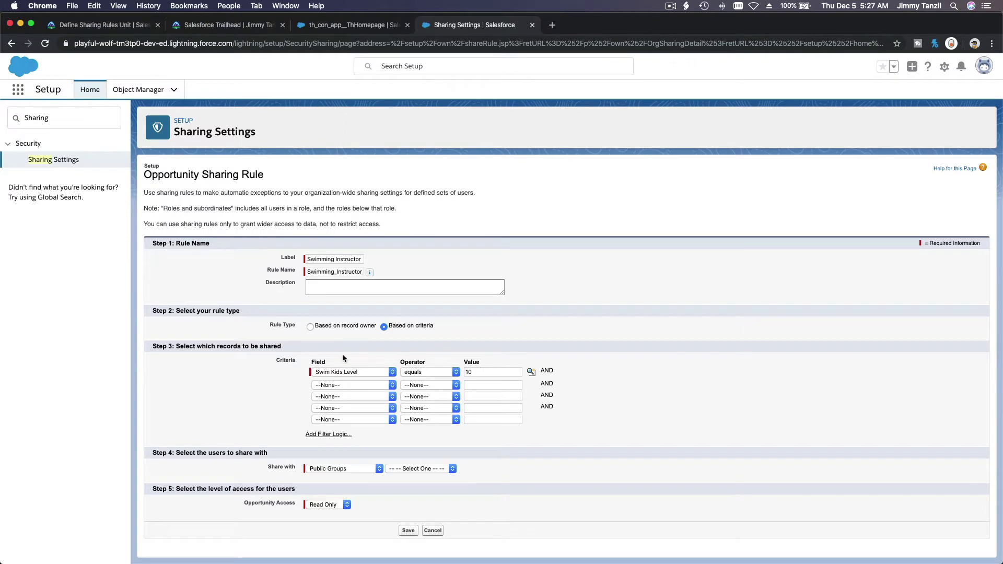
- Add a second criterion to the sharing rule requiring Pass equals True
{"action": "left_click", "coordinate": [346, 384]}
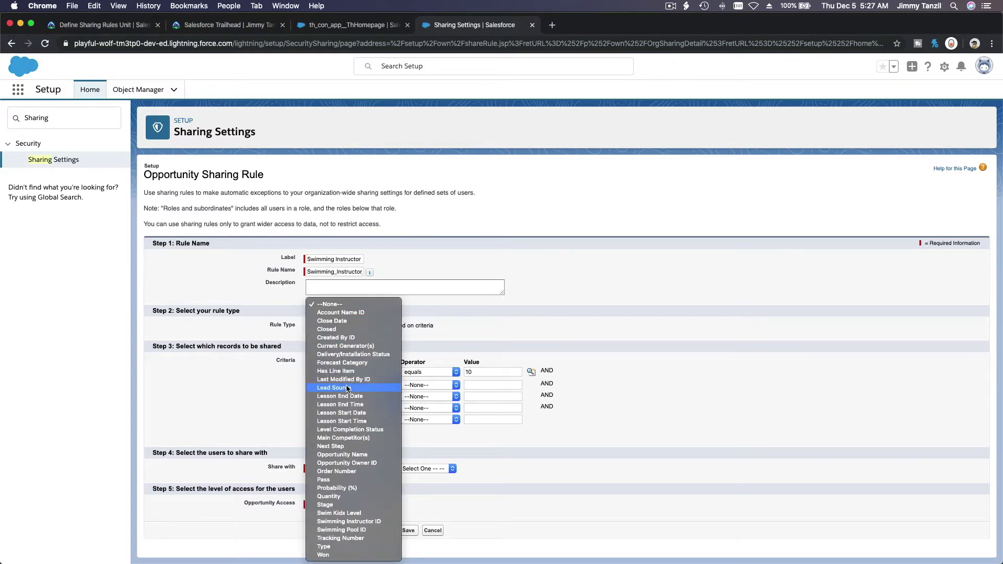
{"action": "left_click", "coordinate": [359, 480]}
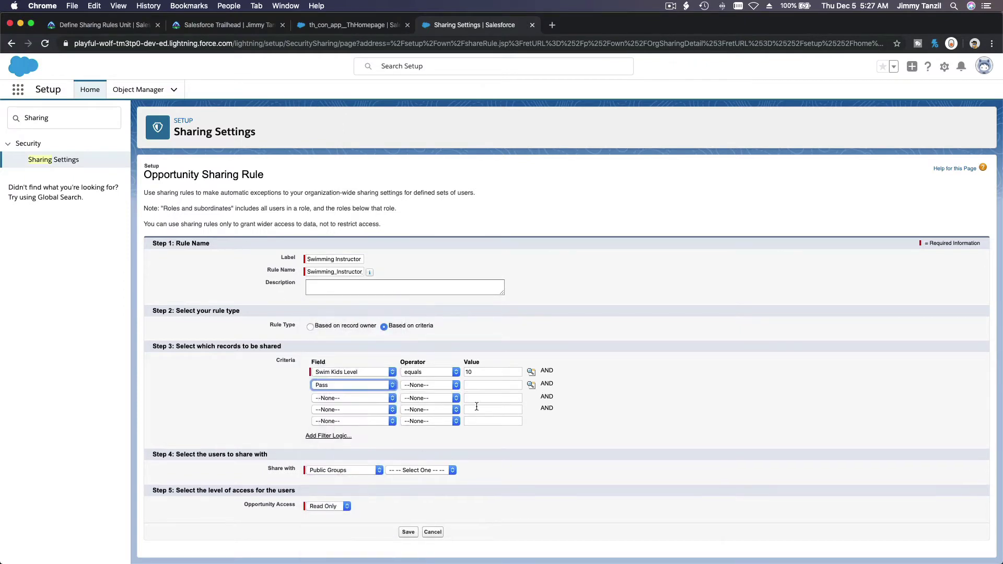
{"action": "left_click", "coordinate": [446, 387]}
{"action": "left_click", "coordinate": [431, 395]}
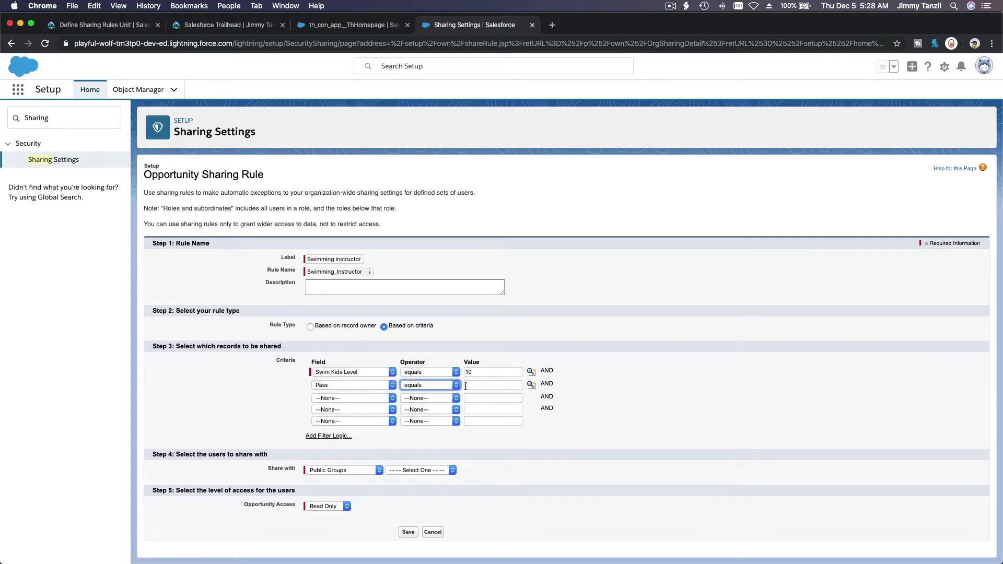
{"action": "left_click", "coordinate": [531, 385]}
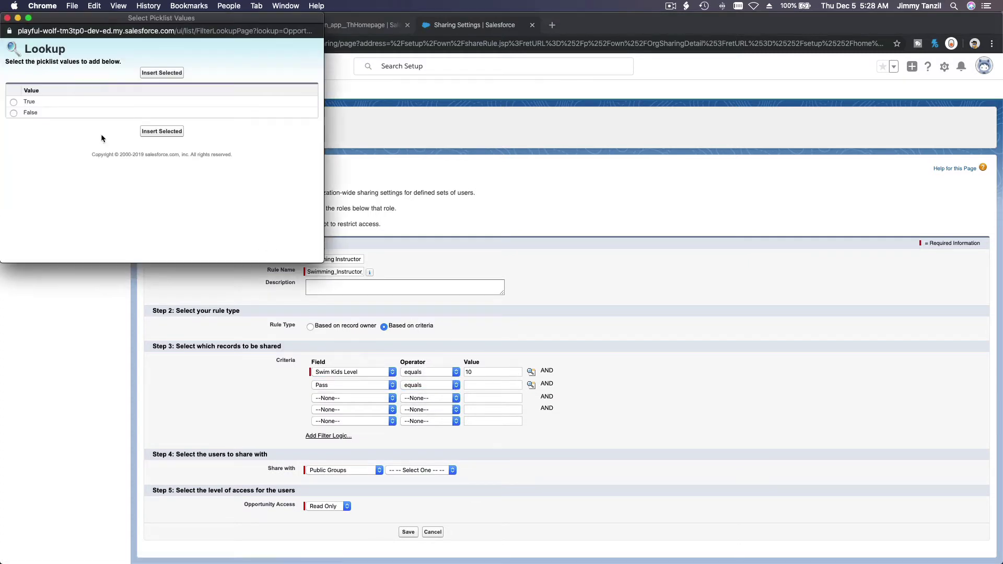
{"action": "left_click", "coordinate": [13, 102]}
{"action": "left_click", "coordinate": [157, 75]}
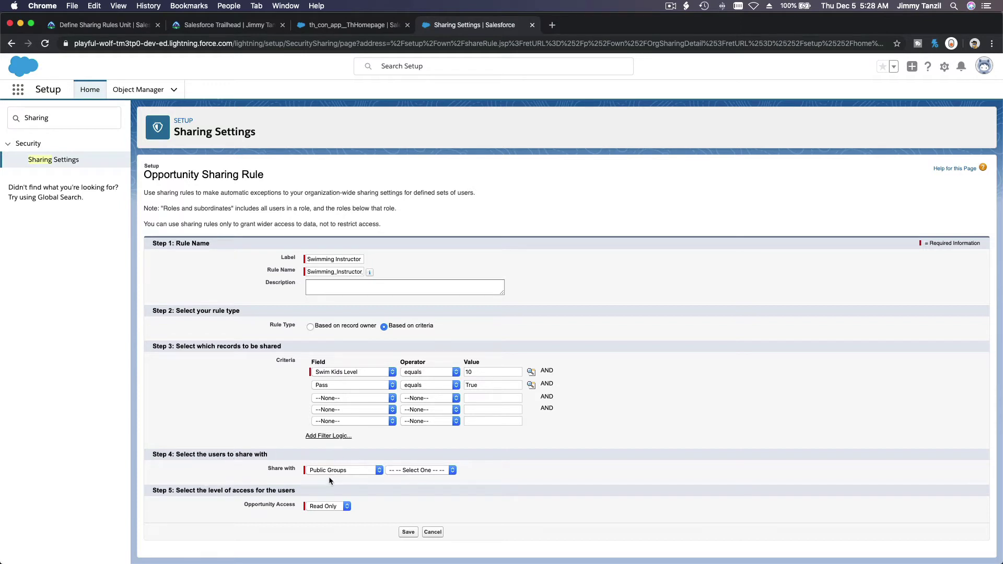
- Share the matching records with the Swimming Instructor Manager role, without including its subordinates
{"action": "left_click", "coordinate": [357, 472]}
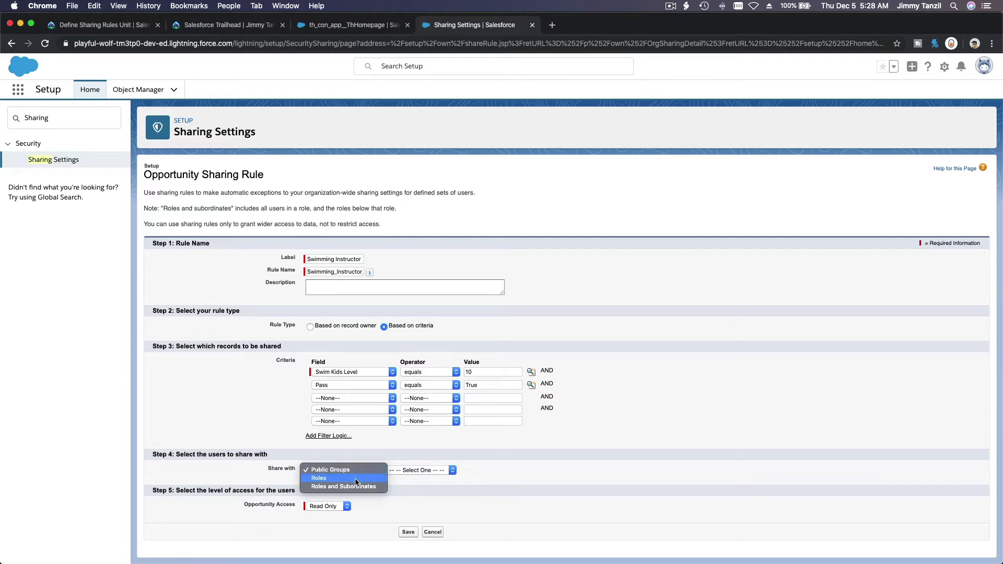
{"action": "left_click", "coordinate": [356, 479]}
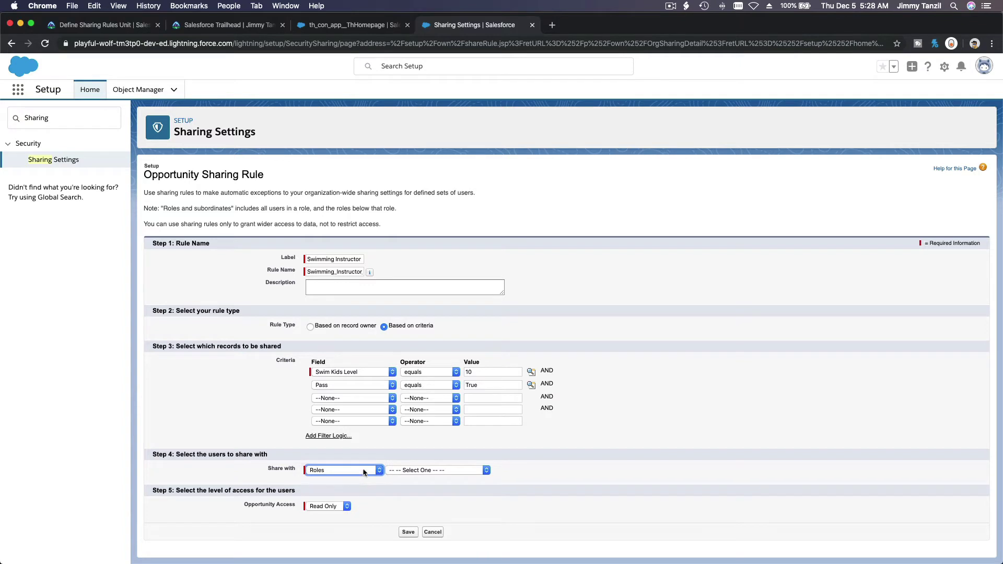
{"action": "left_click", "coordinate": [356, 472]}
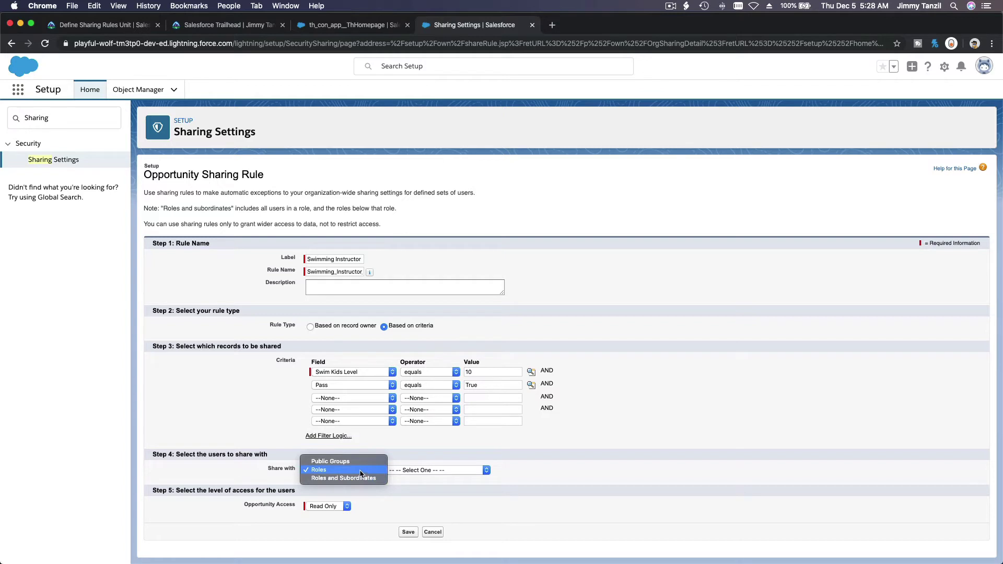
{"action": "left_click", "coordinate": [360, 472]}
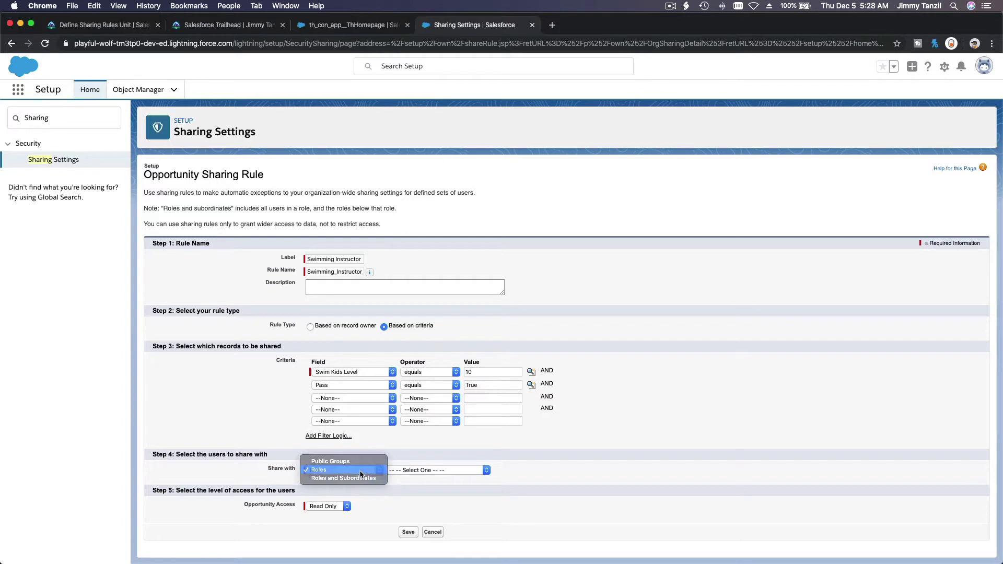
{"action": "left_click", "coordinate": [413, 473]}
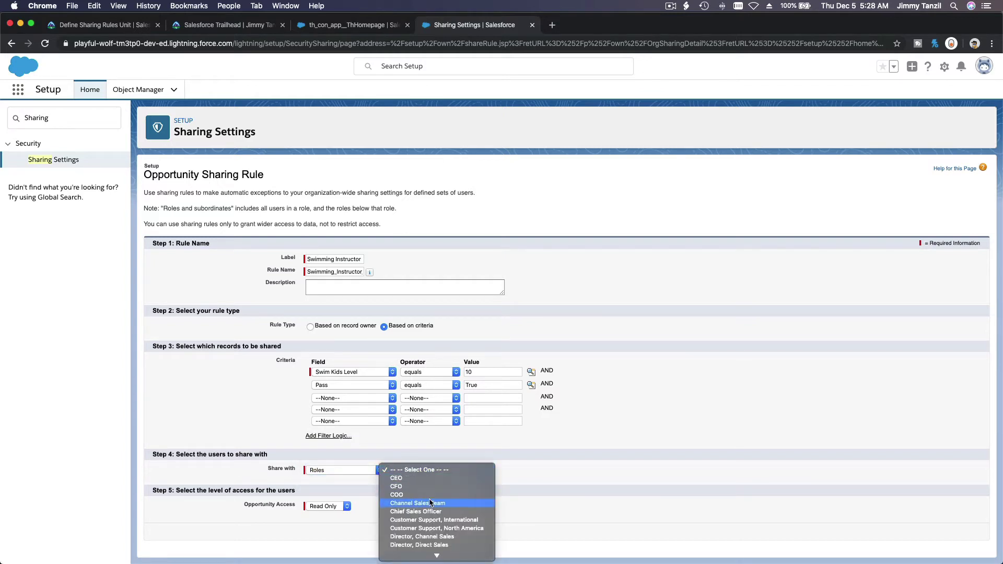
{"action": "scroll", "coordinate": [431, 499], "scroll_direction": "down", "scroll_amount": 5}
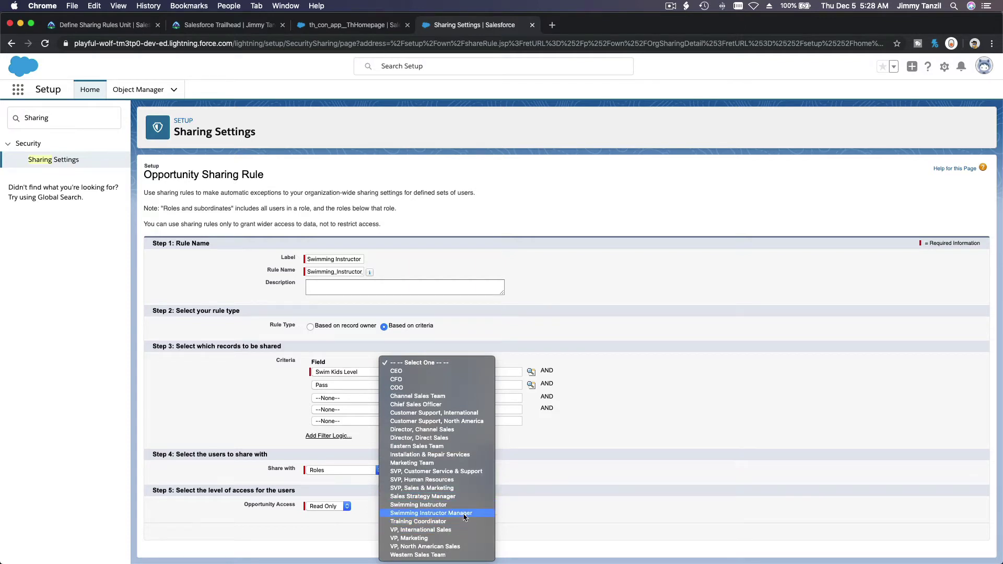
{"action": "left_click", "coordinate": [463, 513]}
{"action": "left_click", "coordinate": [429, 496]}
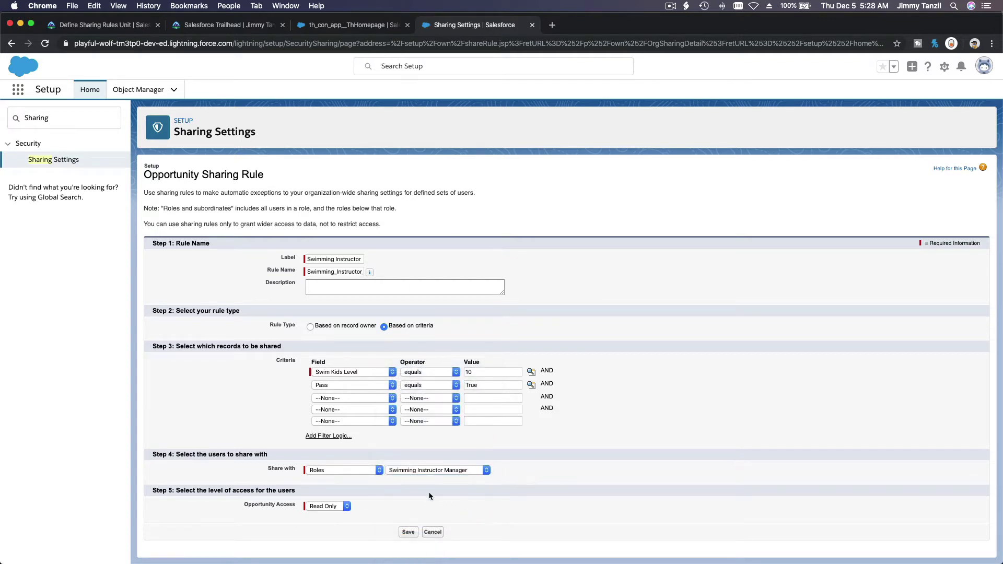
- Choose Read Only as the opportunity access level and save the rule, accepting the background sharing recalculation
{"action": "left_click", "coordinate": [326, 508]}
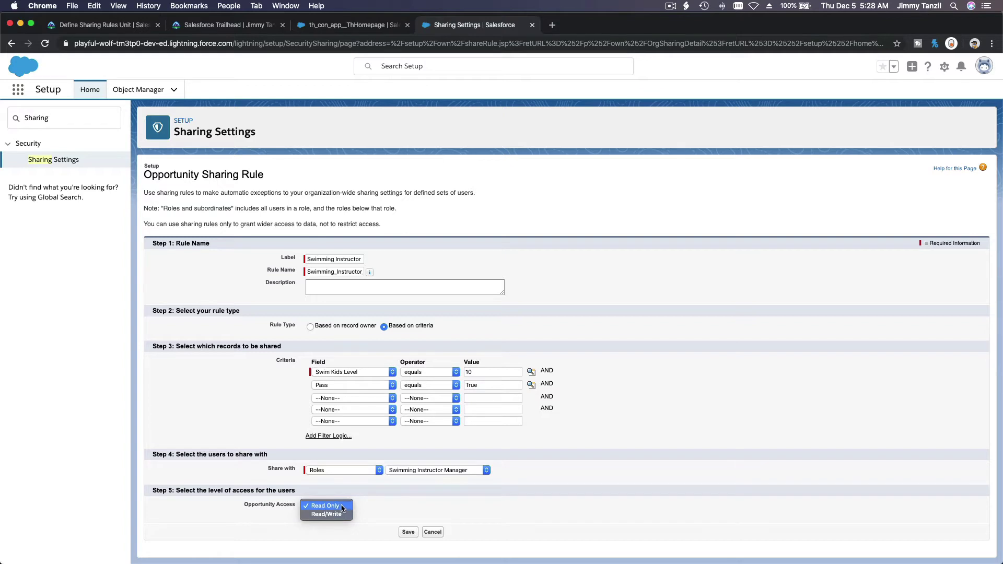
{"action": "left_click", "coordinate": [342, 507]}
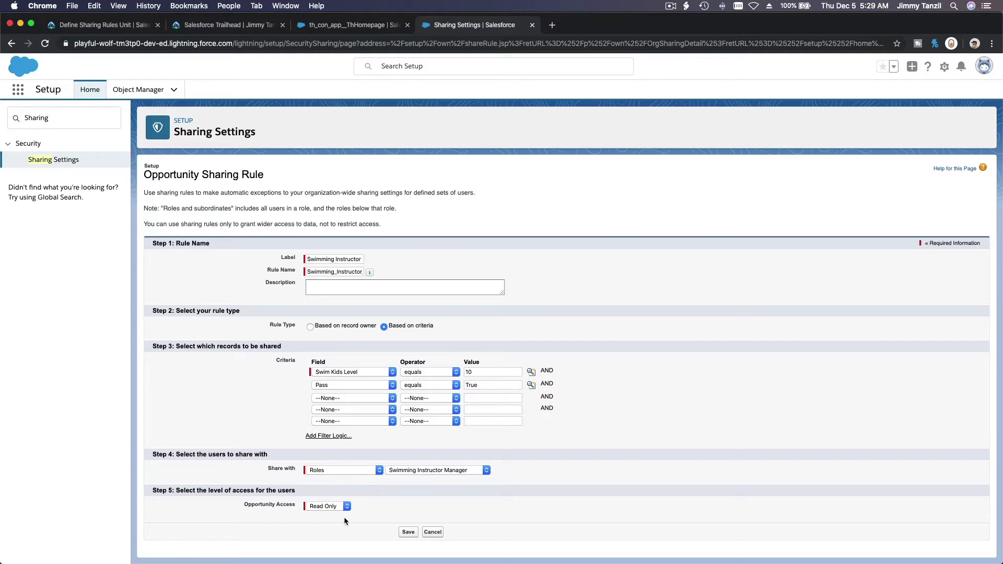
{"action": "left_click", "coordinate": [408, 531]}
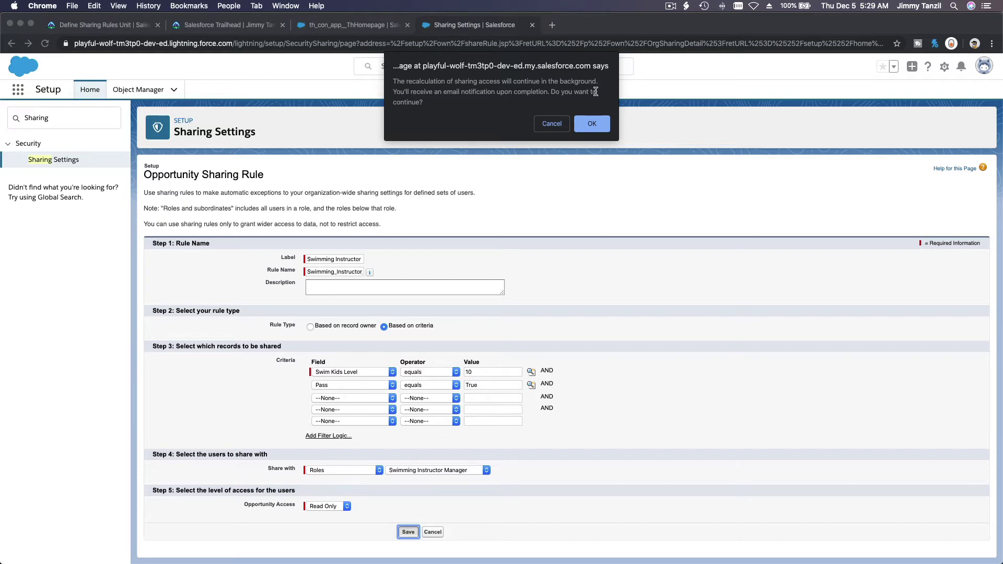
{"action": "left_click", "coordinate": [592, 124]}
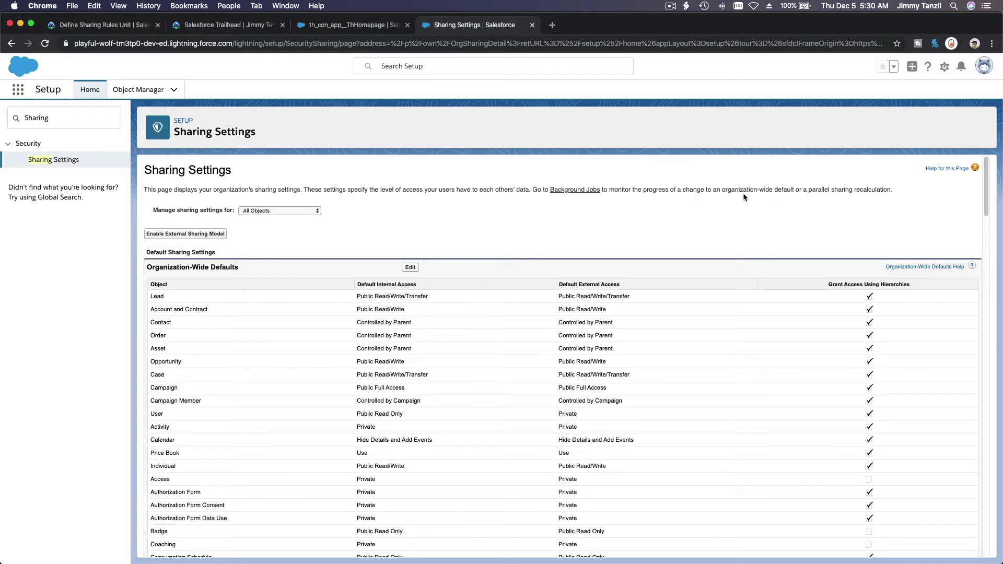
- Open Background Jobs in a separate tab to check the sharing rule job's status, and close that tab
{"action": "right_click", "coordinate": [583, 192]}
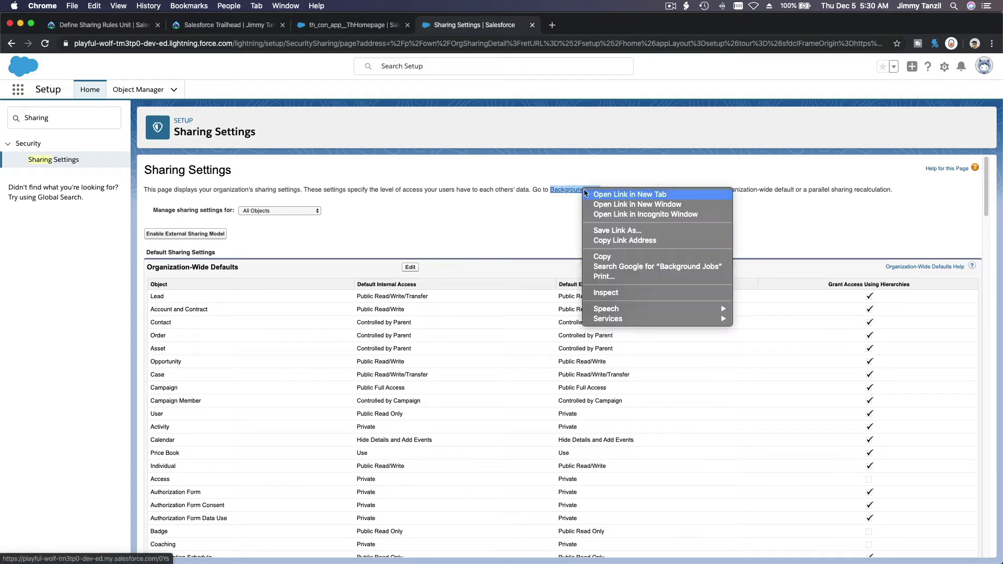
{"action": "left_click", "coordinate": [591, 193]}
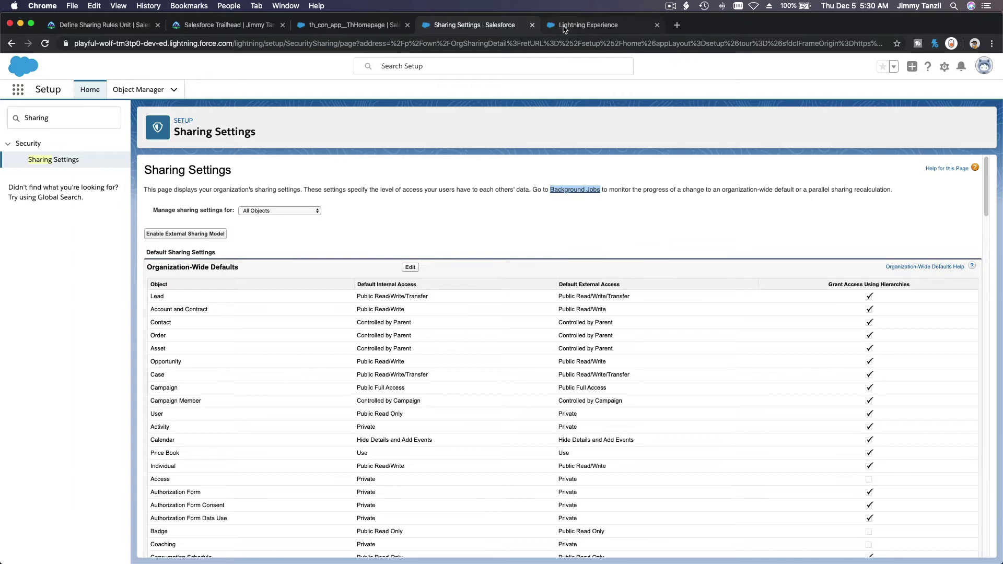
{"action": "left_click", "coordinate": [569, 25]}
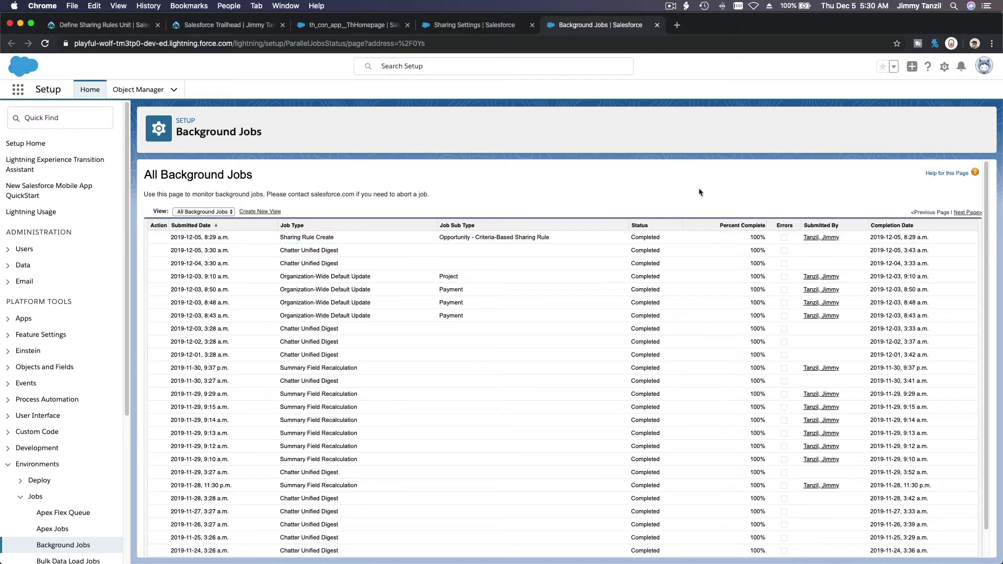
{"action": "left_click", "coordinate": [657, 25]}
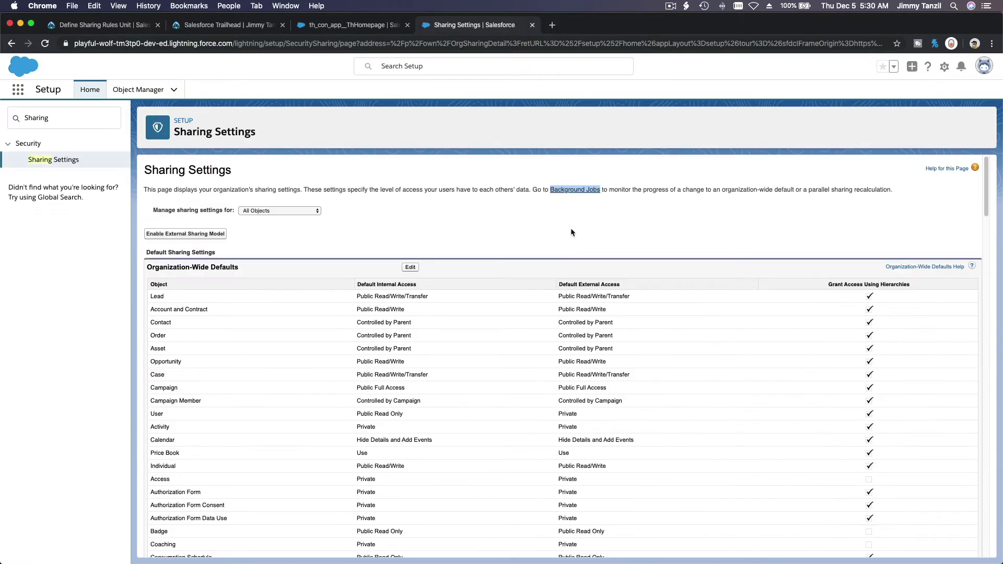
- Find the saved rule under Opportunity Sharing Rules in Sharing Settings and review its criteria and access
{"action": "scroll", "coordinate": [571, 231], "scroll_direction": "down", "scroll_amount": 4}
{"action": "scroll", "coordinate": [571, 233], "scroll_direction": "down", "scroll_amount": 15}
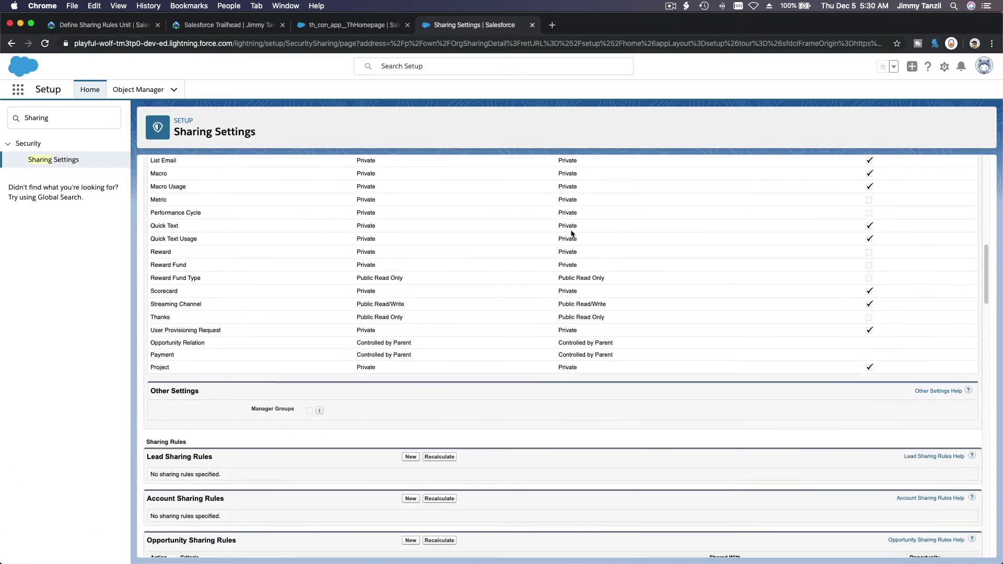
{"action": "scroll", "coordinate": [571, 233], "scroll_direction": "down", "scroll_amount": 5}
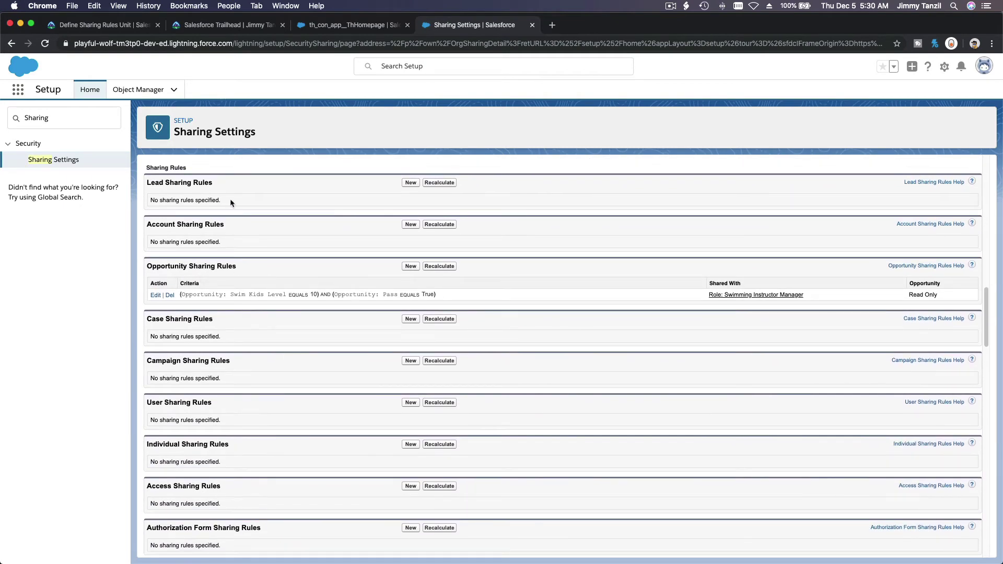
- Read the Define Sharing Rules unit on Trailhead, from the sharing rule components through the use cases under "Should we use a sharing rule?"
{"action": "scroll", "coordinate": [252, 237], "scroll_direction": "down", "scroll_amount": 1}
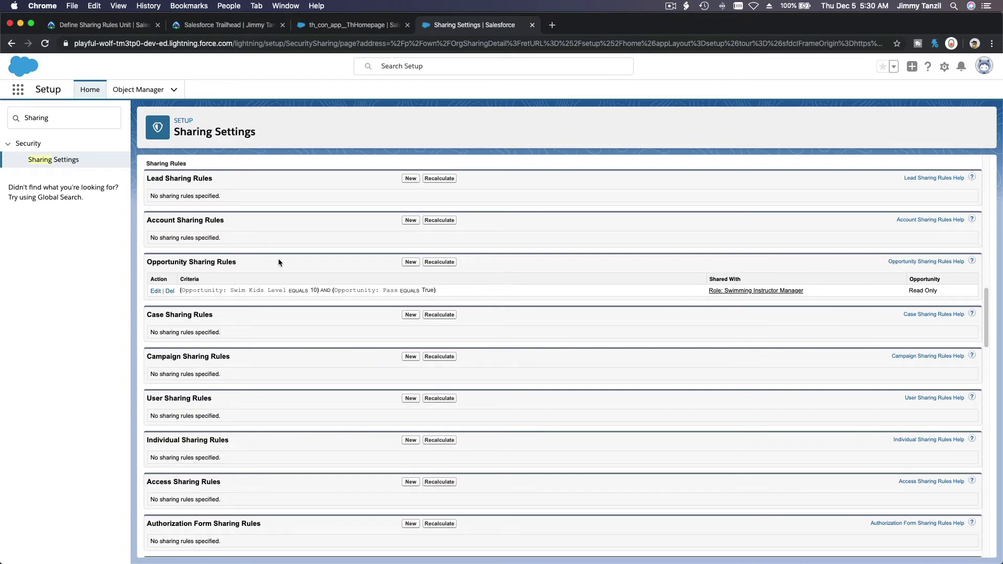
{"action": "left_click", "coordinate": [116, 27]}
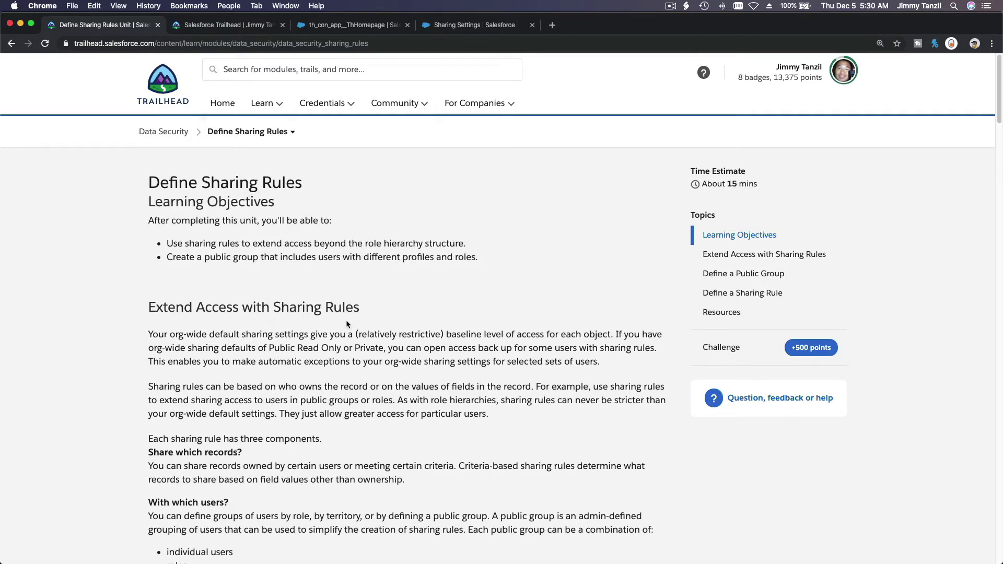
{"action": "scroll", "coordinate": [346, 319], "scroll_direction": "down", "scroll_amount": 3}
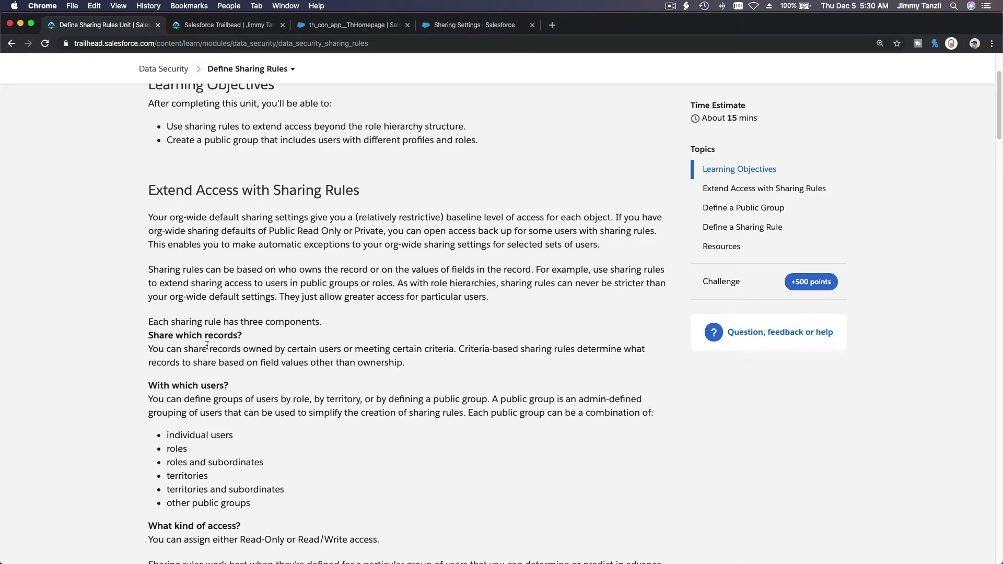
{"action": "scroll", "coordinate": [208, 343], "scroll_direction": "down", "scroll_amount": 2}
{"action": "scroll", "coordinate": [208, 343], "scroll_direction": "down", "scroll_amount": 1}
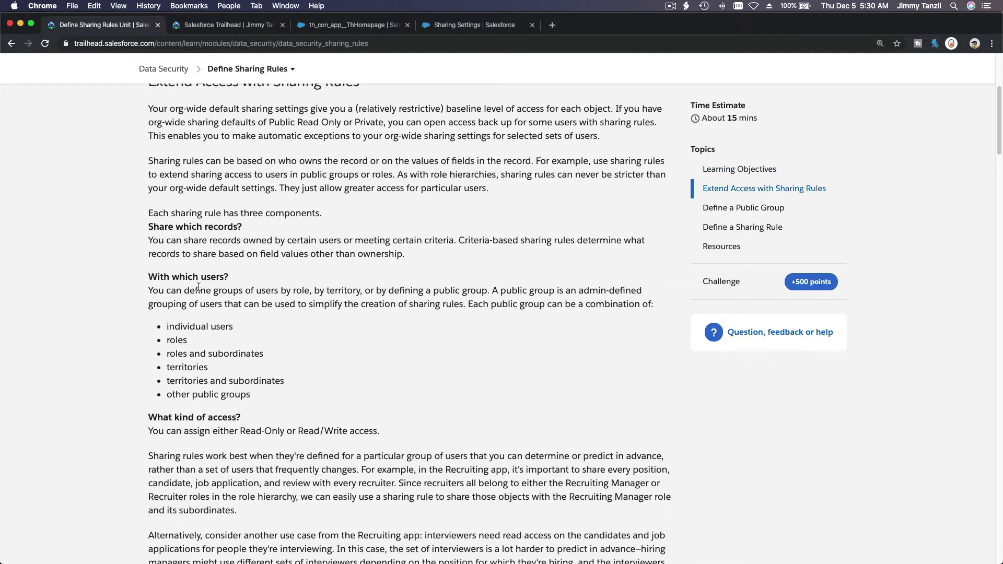
{"action": "scroll", "coordinate": [217, 277], "scroll_direction": "down", "scroll_amount": 5}
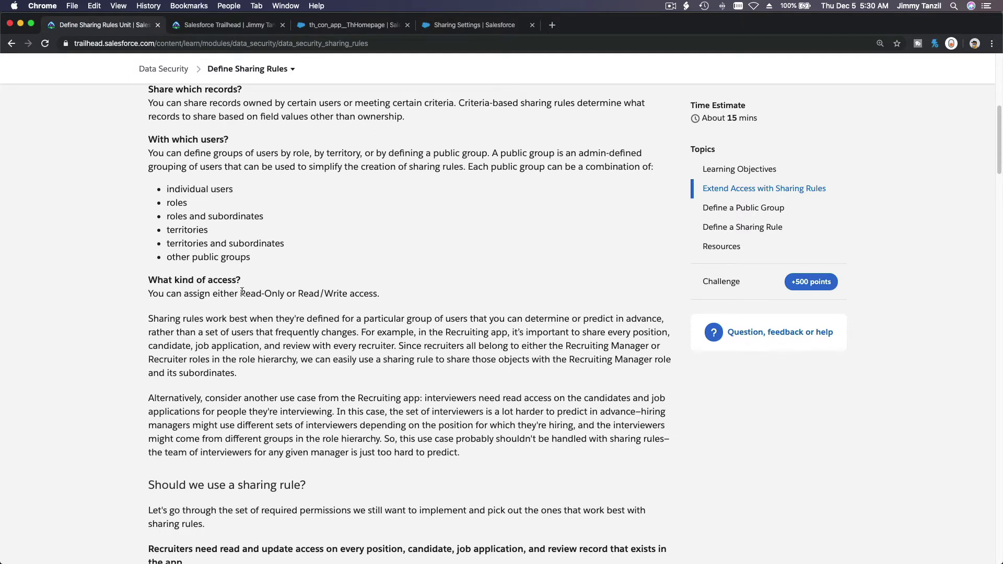
{"action": "scroll", "coordinate": [345, 297], "scroll_direction": "down", "scroll_amount": 10}
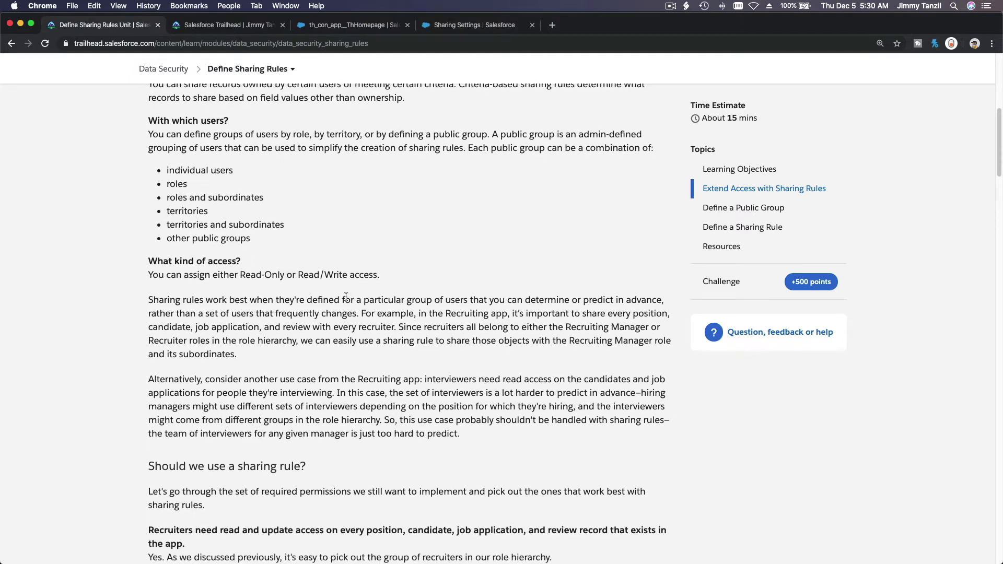
{"action": "scroll", "coordinate": [346, 296], "scroll_direction": "down", "scroll_amount": 2}
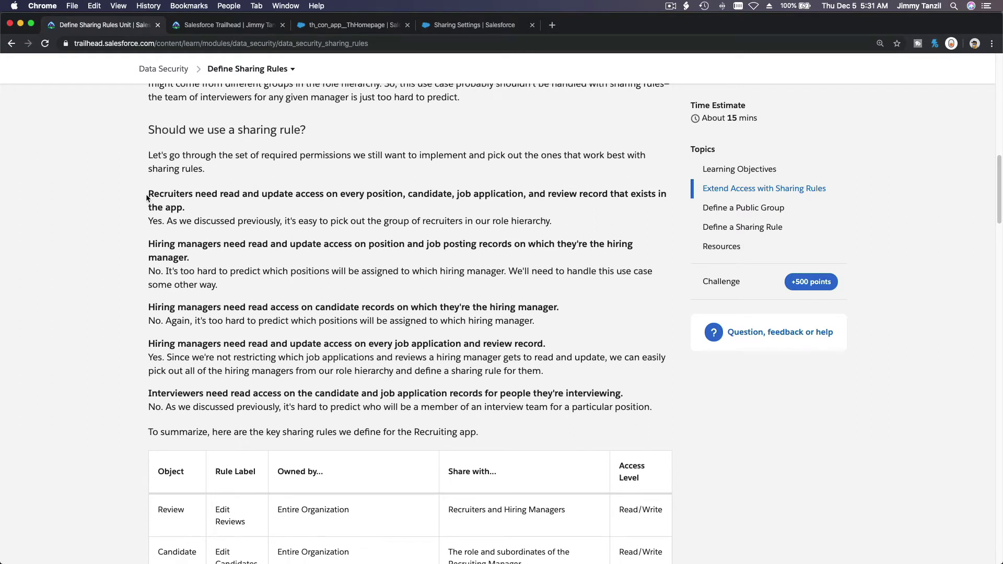
{"action": "left_click_drag", "start_coordinate": [149, 196], "coordinate": [197, 412]}
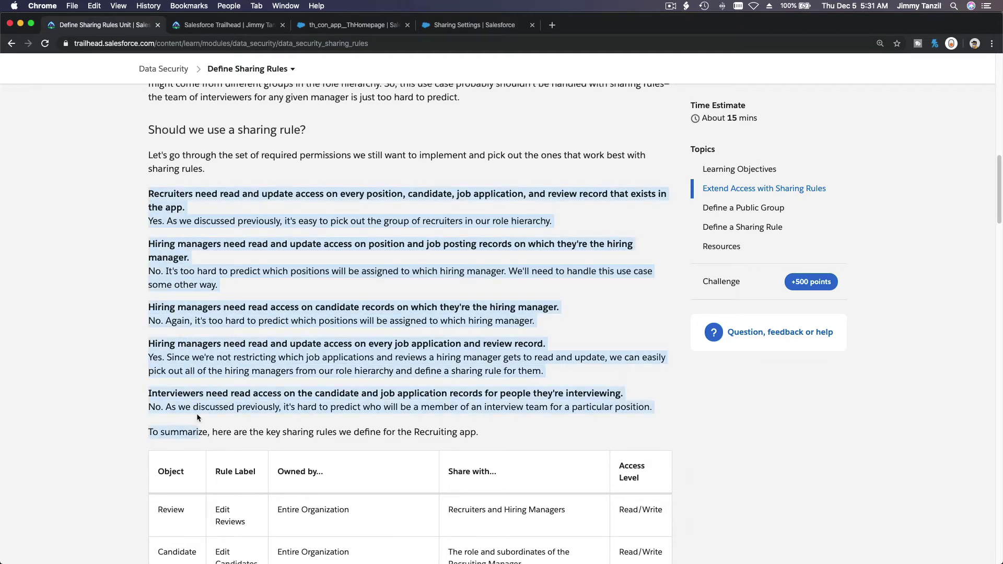
{"action": "left_click", "coordinate": [374, 415]}
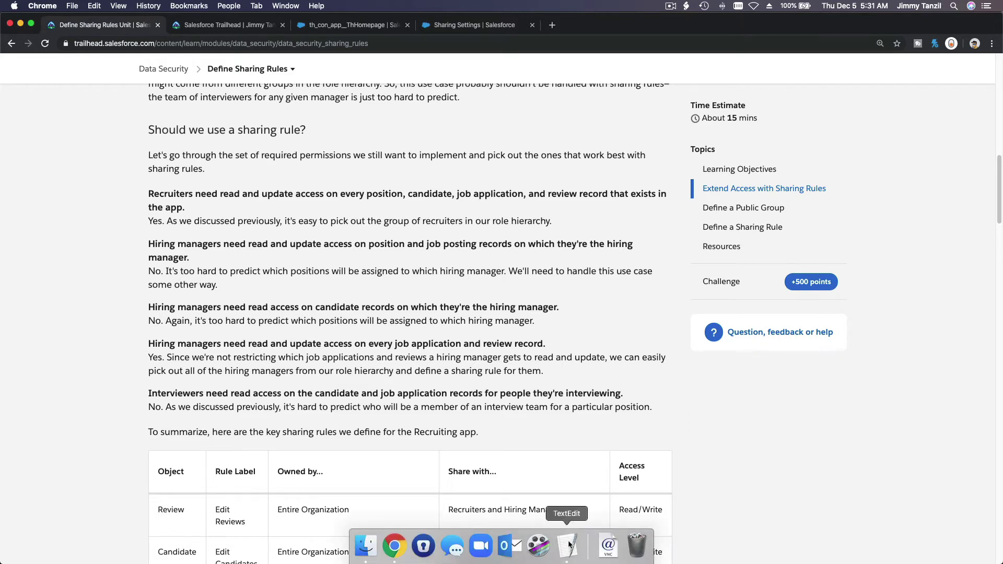
- Switch to TextEdit to review the sharing rule notes, and return to the Trailhead unit in Chrome
{"action": "left_click", "coordinate": [584, 541]}
{"action": "left_click", "coordinate": [463, 333]}
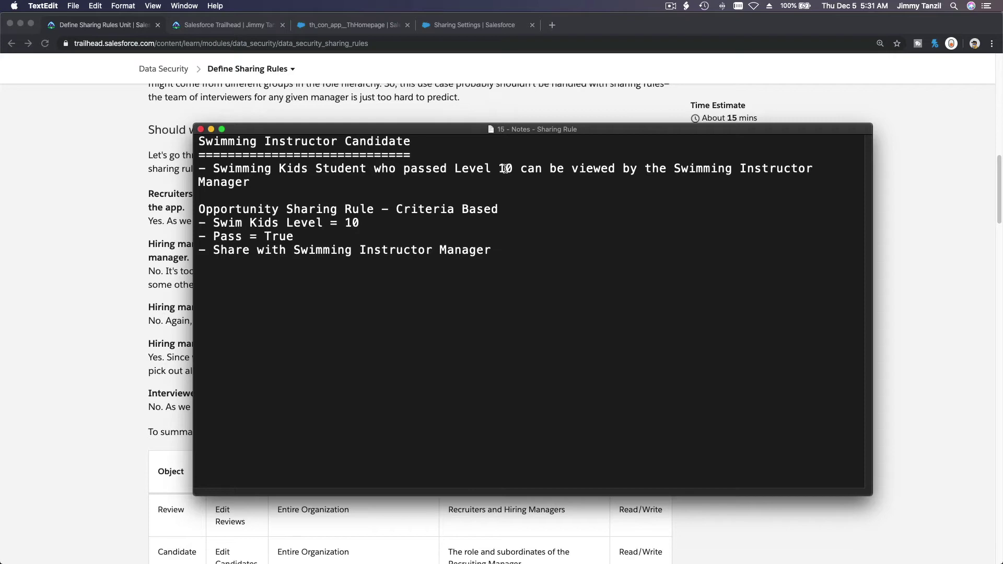
{"action": "left_click", "coordinate": [168, 224]}
- Read the unit's summary table of key sharing rules and the explanation under Define a Public Group
{"action": "scroll", "coordinate": [179, 204], "scroll_direction": "down", "scroll_amount": 3}
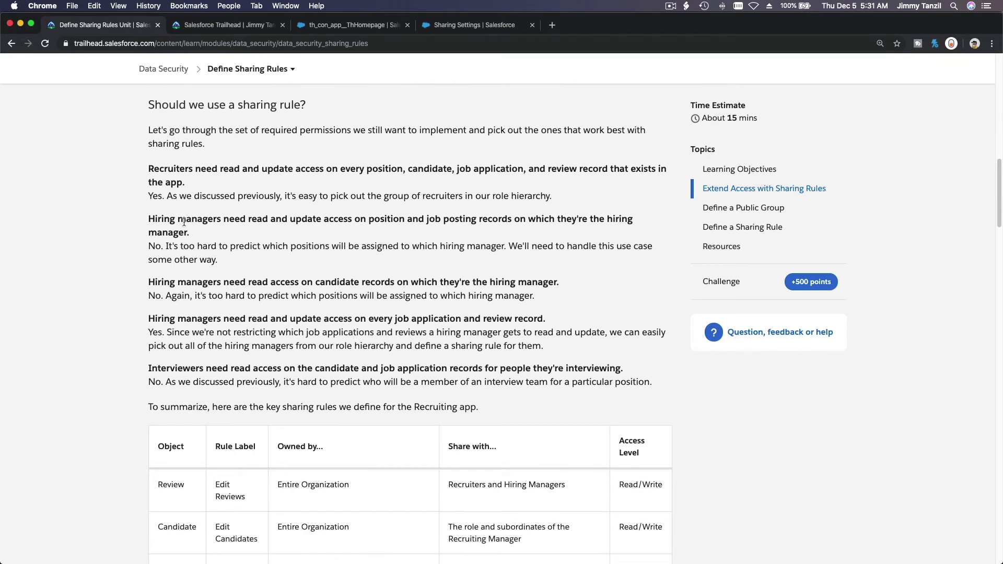
{"action": "scroll", "coordinate": [250, 245], "scroll_direction": "down", "scroll_amount": 8}
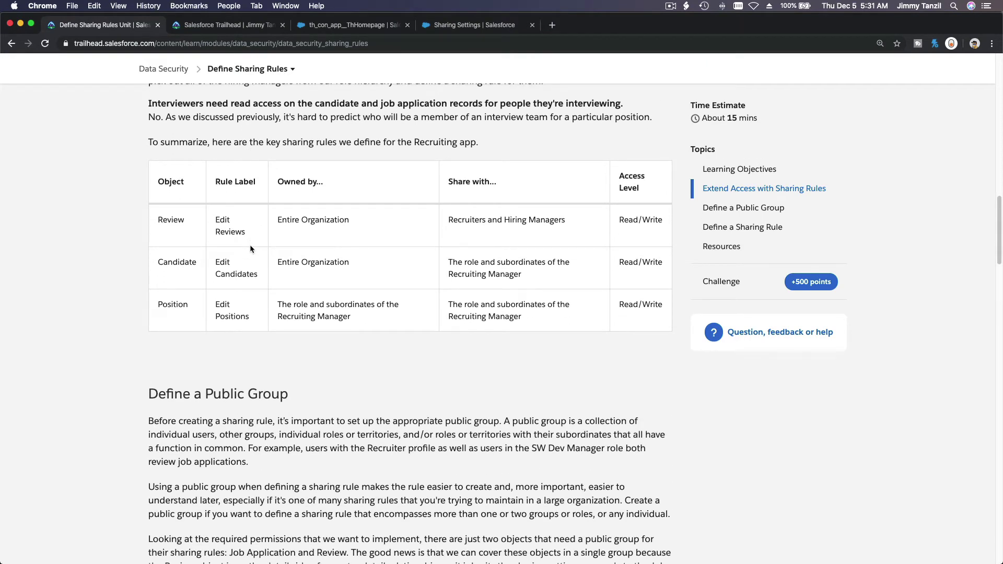
{"action": "scroll", "coordinate": [275, 306], "scroll_direction": "down", "scroll_amount": 5}
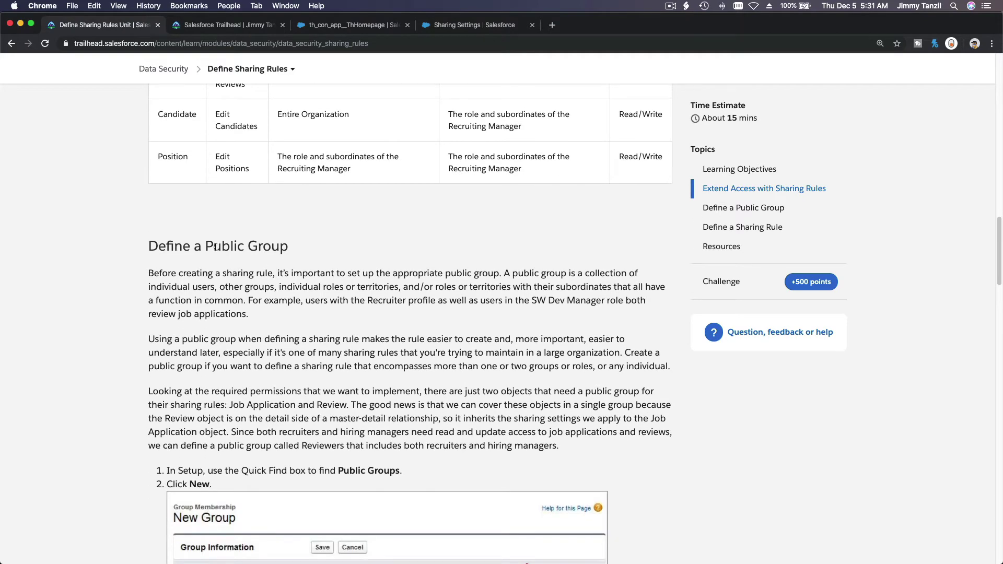
{"action": "left_click_drag", "start_coordinate": [205, 246], "coordinate": [289, 246]}
{"action": "left_click", "coordinate": [341, 246]}
{"action": "scroll", "coordinate": [341, 246], "scroll_direction": "down", "scroll_amount": 5}
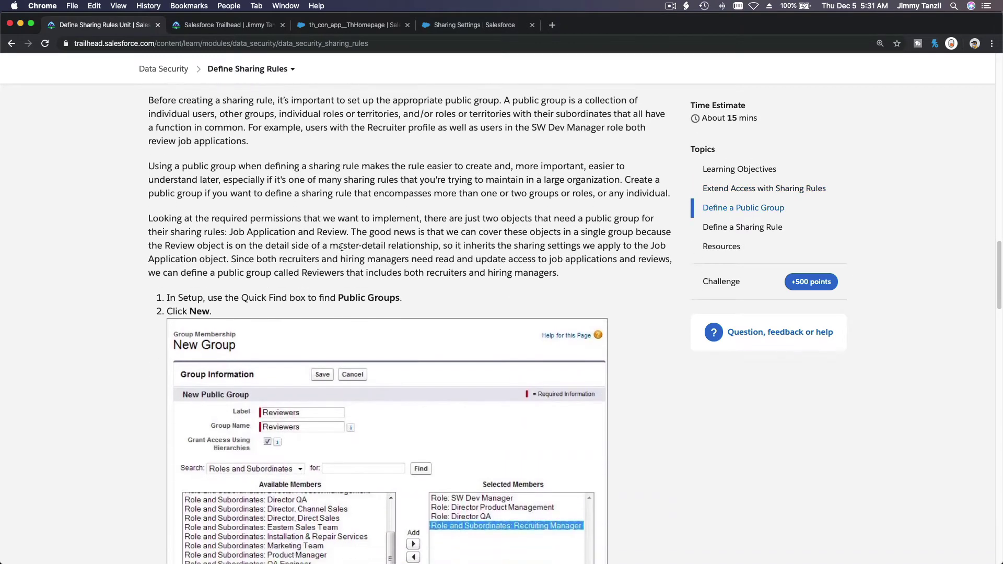
- Open the saved opportunity sharing rule in Sharing Settings for editing and review its criteria, shared role and access
{"action": "left_click", "coordinate": [461, 28]}
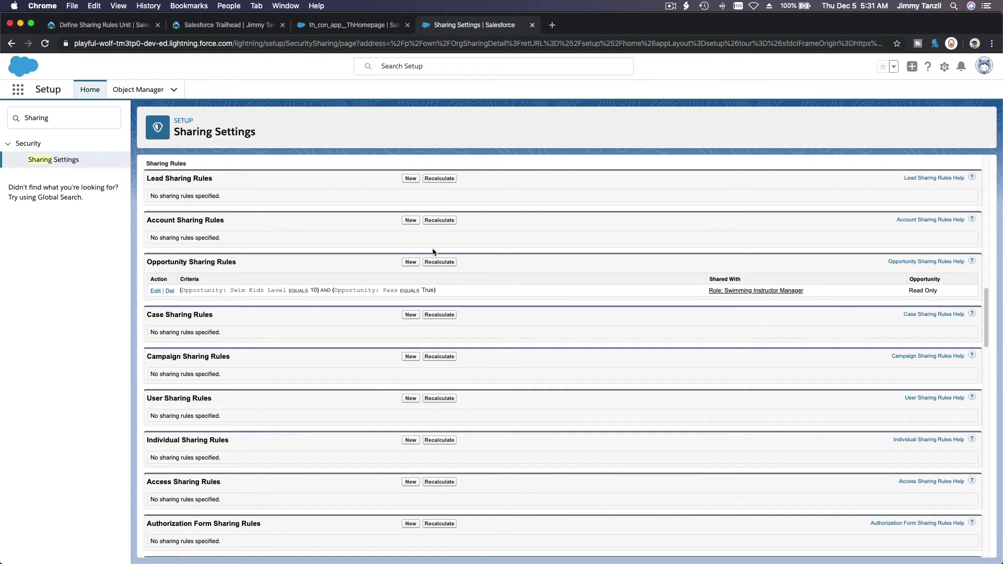
{"action": "left_click", "coordinate": [155, 290]}
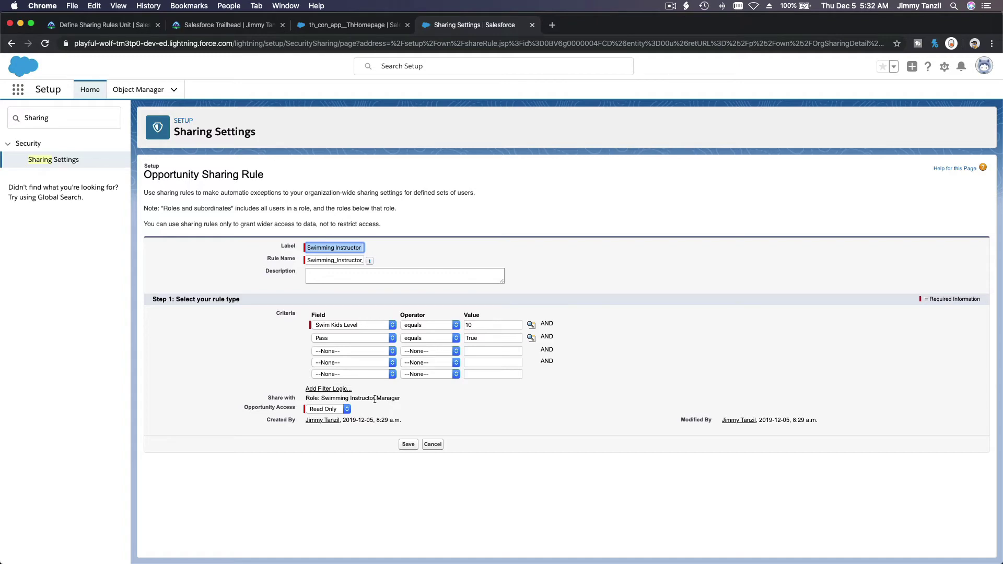
- Return to the Trailhead unit and review the Public Groups instructions and the New Group example
{"action": "left_click", "coordinate": [127, 29]}
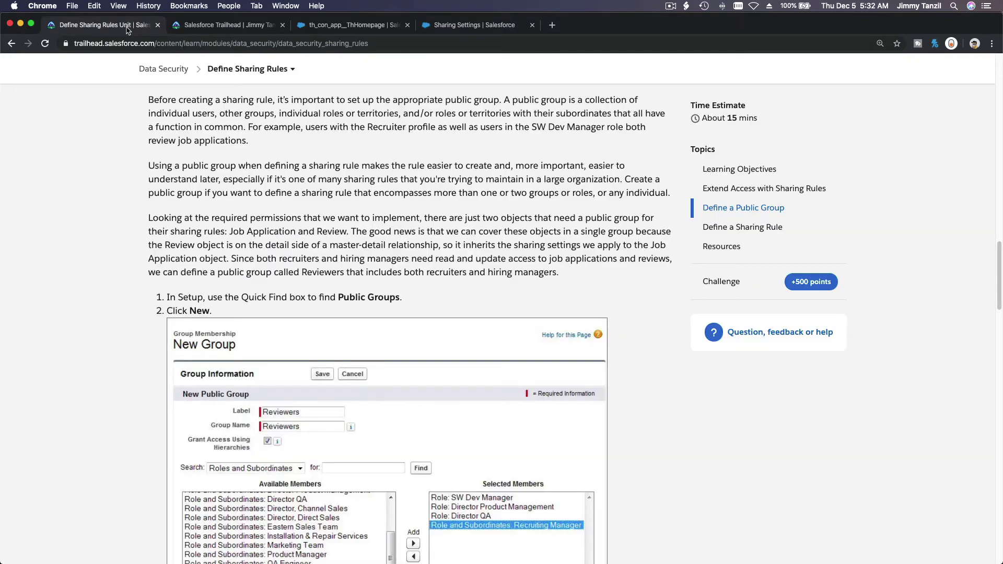
{"action": "right_click", "coordinate": [287, 287]}
{"action": "key", "text": "Escape"}
{"action": "left_click_drag", "start_coordinate": [339, 297], "coordinate": [386, 295]}
{"action": "left_click", "coordinate": [411, 299]}
{"action": "scroll", "coordinate": [412, 299], "scroll_direction": "down", "scroll_amount": 5}
{"action": "scroll", "coordinate": [412, 299], "scroll_direction": "down", "scroll_amount": 1}
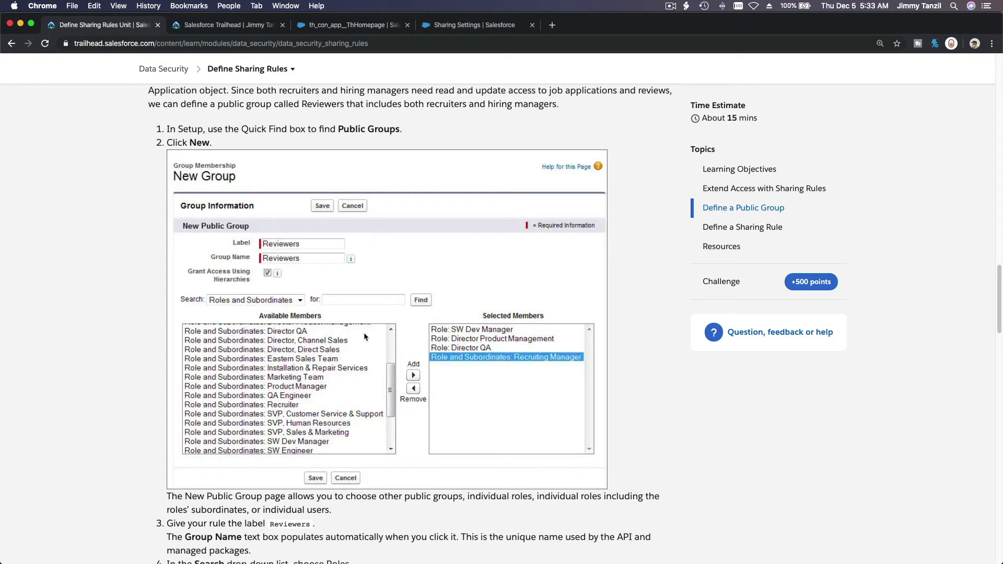
- Find Public Groups in Salesforce Setup by searching for "Pub" and start a new public group
{"action": "left_click", "coordinate": [445, 29]}
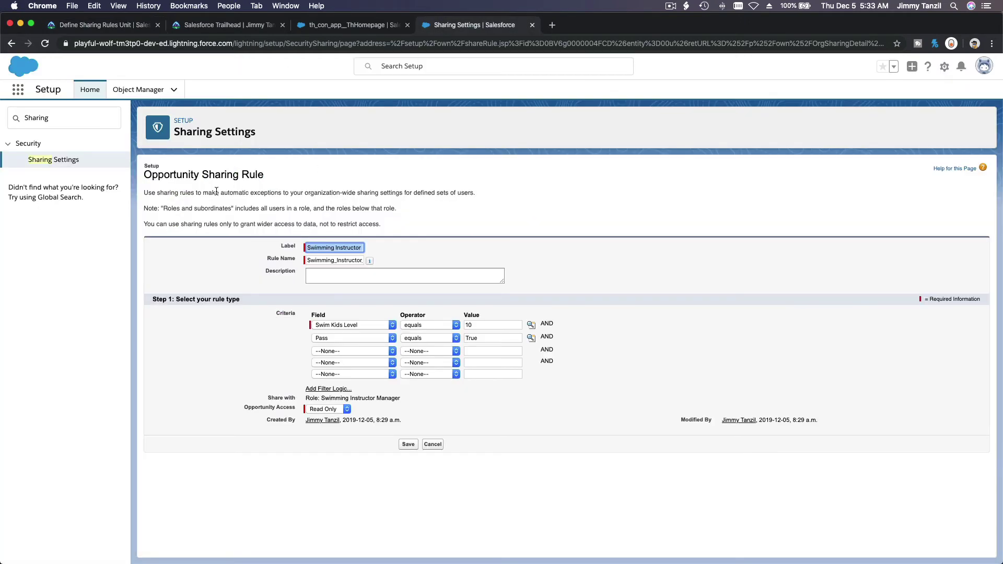
{"action": "double_click", "coordinate": [70, 118]}
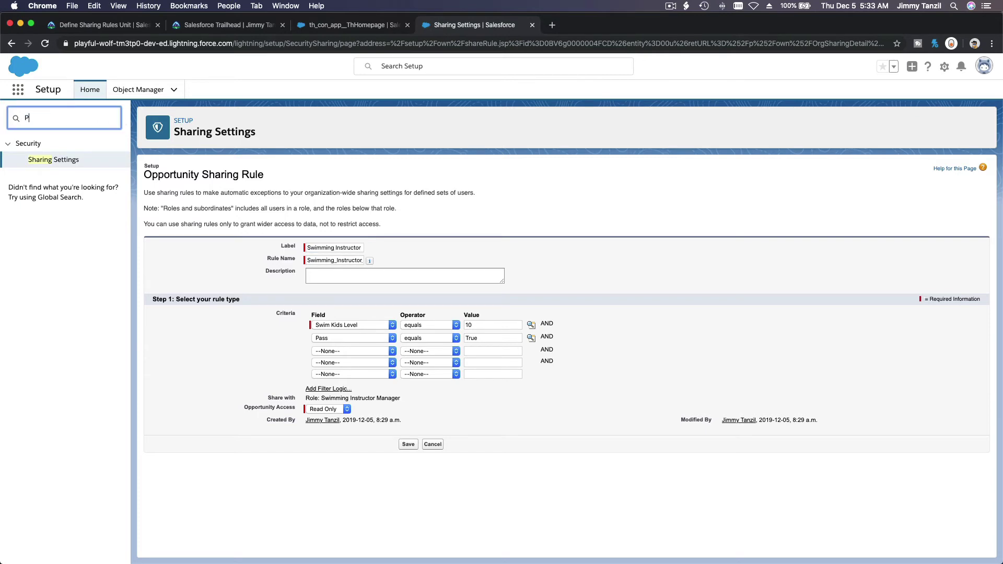
{"action": "type", "text": "ub"}
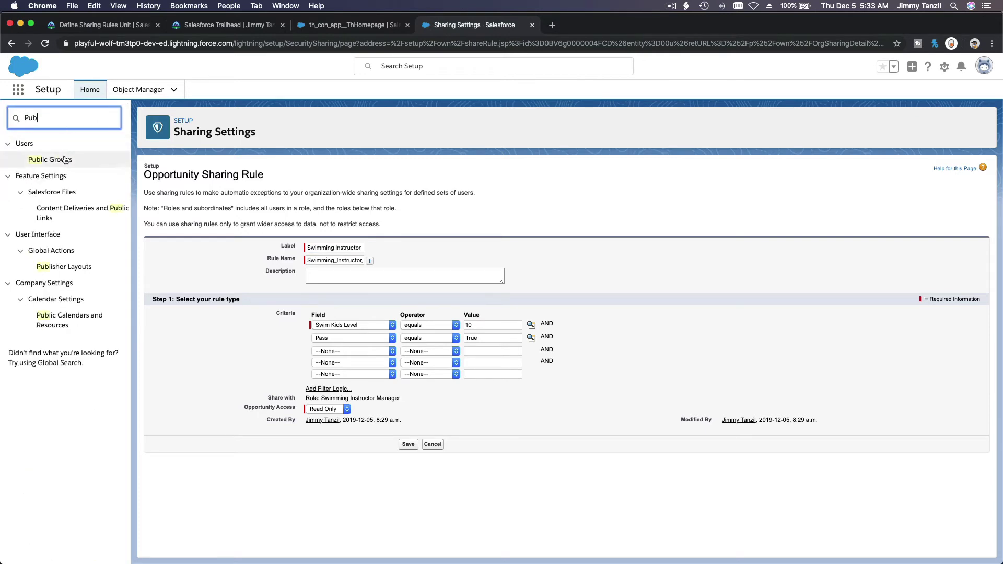
{"action": "left_click", "coordinate": [61, 163]}
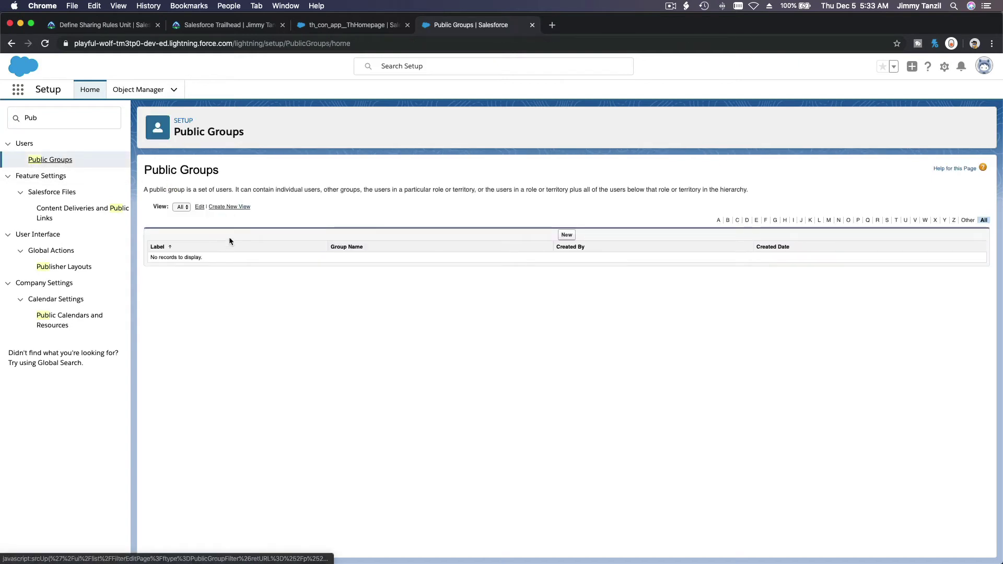
{"action": "left_click", "coordinate": [567, 235]}
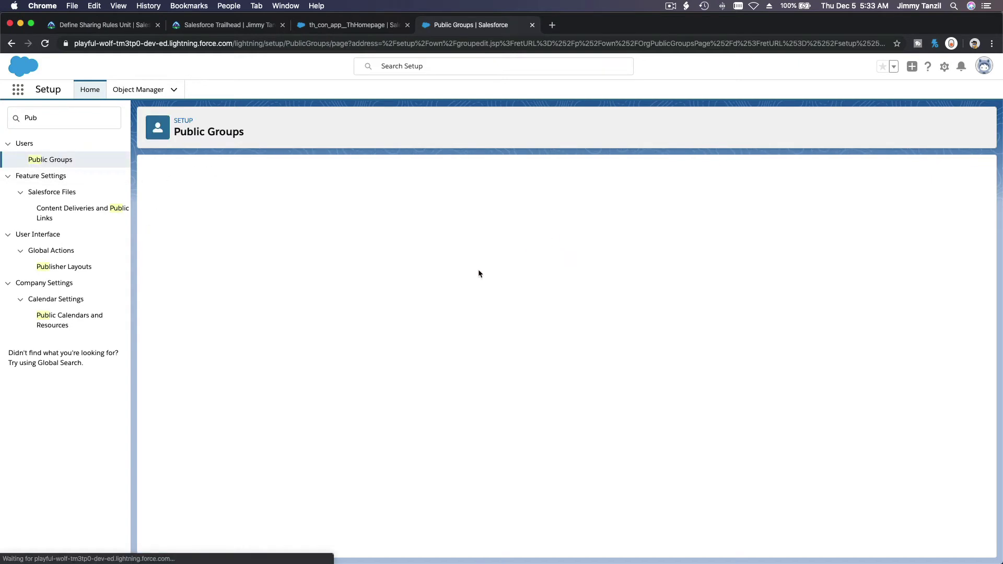
- List Roles as the available members and add the Swimming Instructor Manager role to the new group
{"action": "scroll", "coordinate": [454, 283], "scroll_direction": "down", "scroll_amount": 1}
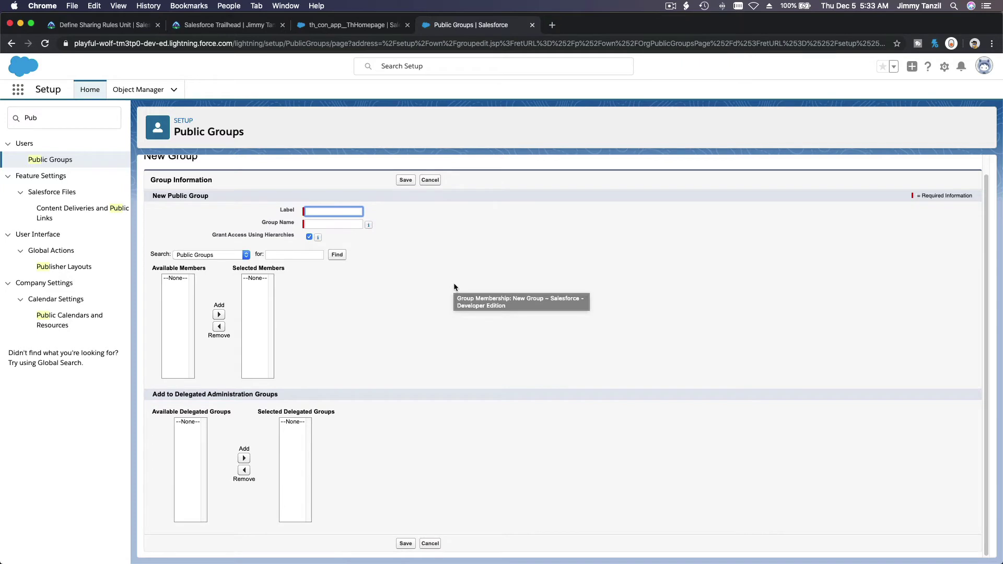
{"action": "left_click", "coordinate": [239, 255]}
{"action": "left_click", "coordinate": [240, 260]}
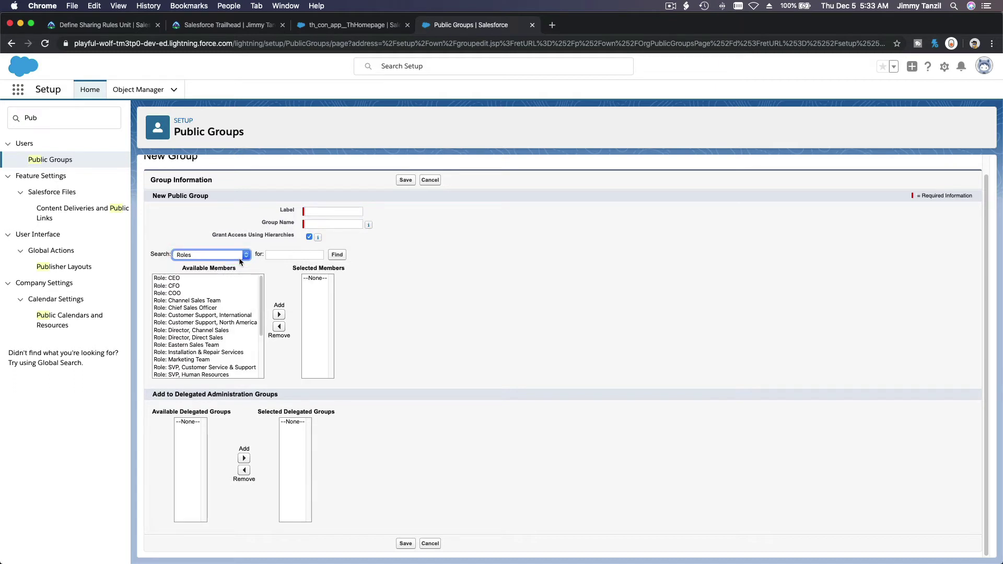
{"action": "left_click", "coordinate": [209, 300]}
{"action": "left_click", "coordinate": [215, 352]}
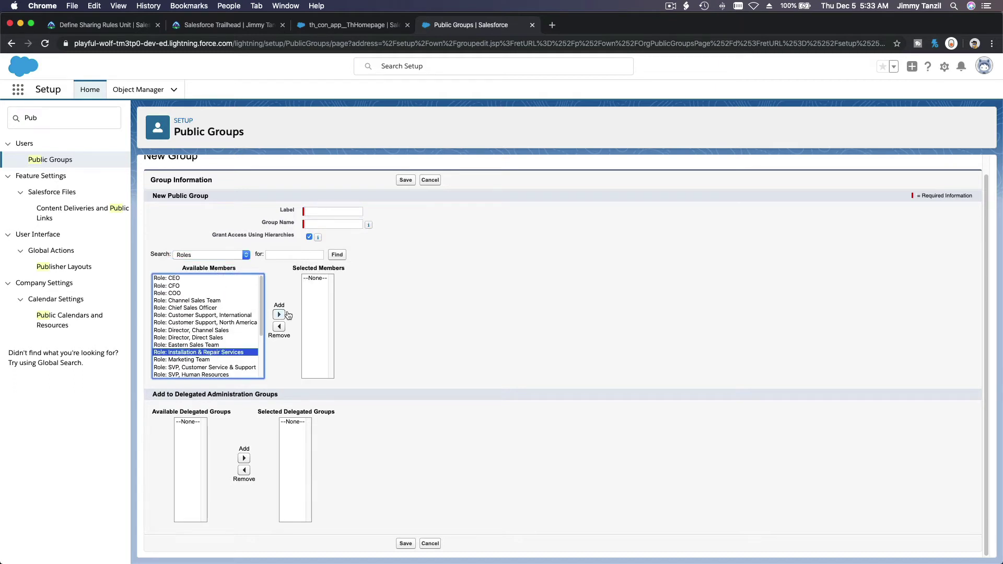
{"action": "left_click", "coordinate": [213, 255]}
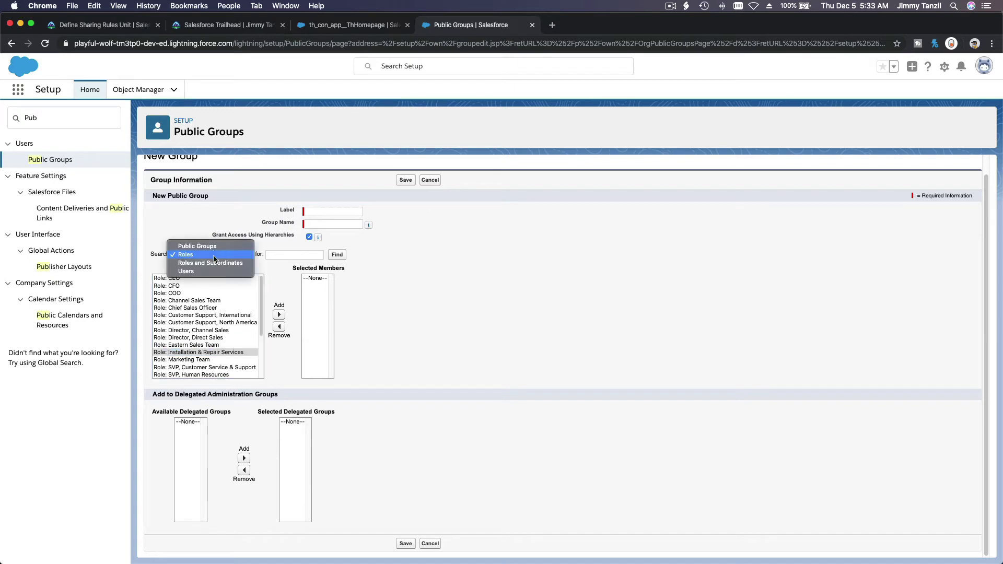
{"action": "left_click", "coordinate": [210, 263]}
{"action": "scroll", "coordinate": [217, 355], "scroll_direction": "down", "scroll_amount": 2}
{"action": "scroll", "coordinate": [217, 350], "scroll_direction": "down", "scroll_amount": 3}
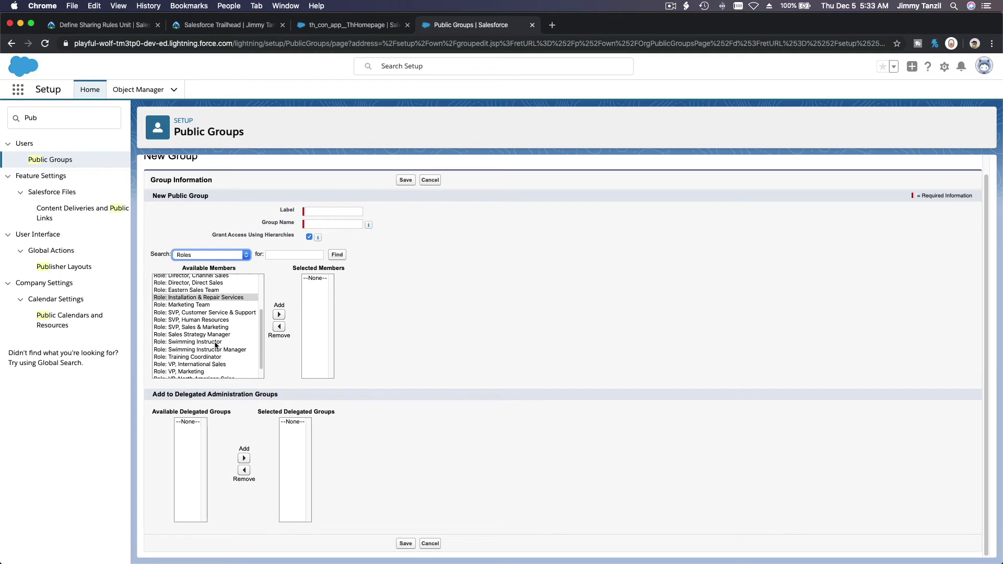
{"action": "left_click", "coordinate": [217, 343]}
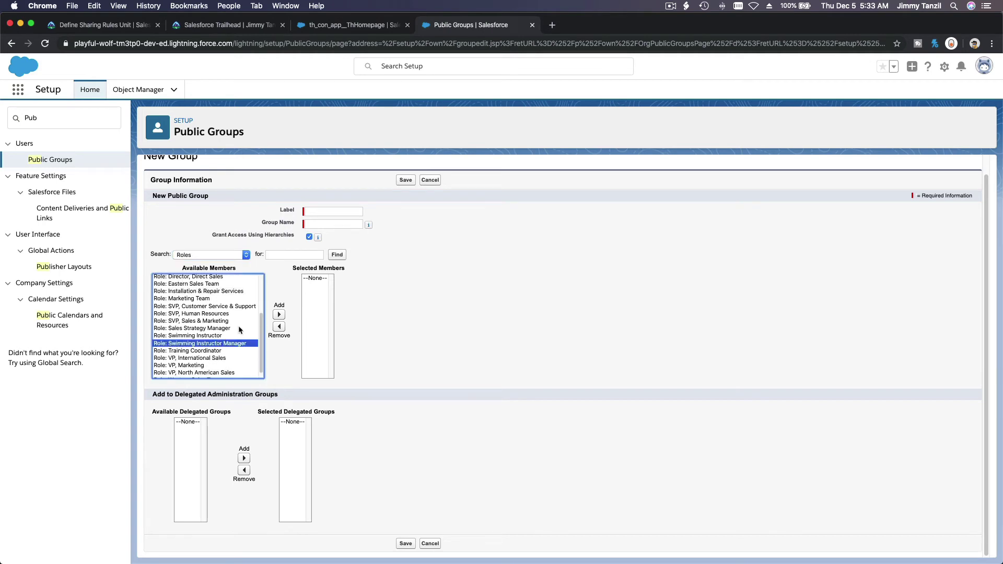
{"action": "left_click", "coordinate": [279, 314]}
- Add the VP, Marketing and CEO roles to the group's selected members
{"action": "left_click", "coordinate": [220, 360]}
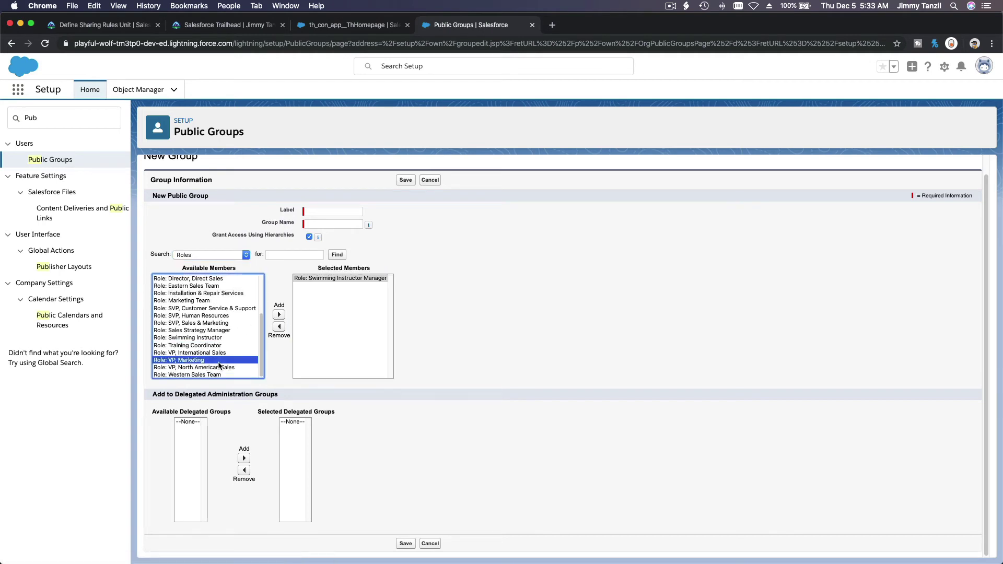
{"action": "left_click", "coordinate": [279, 315]}
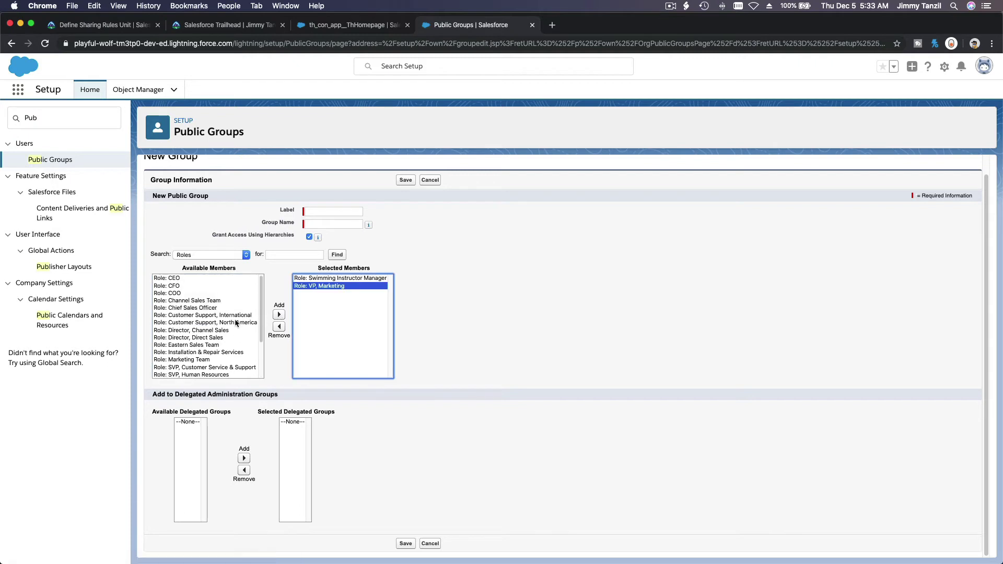
{"action": "left_click", "coordinate": [215, 278]}
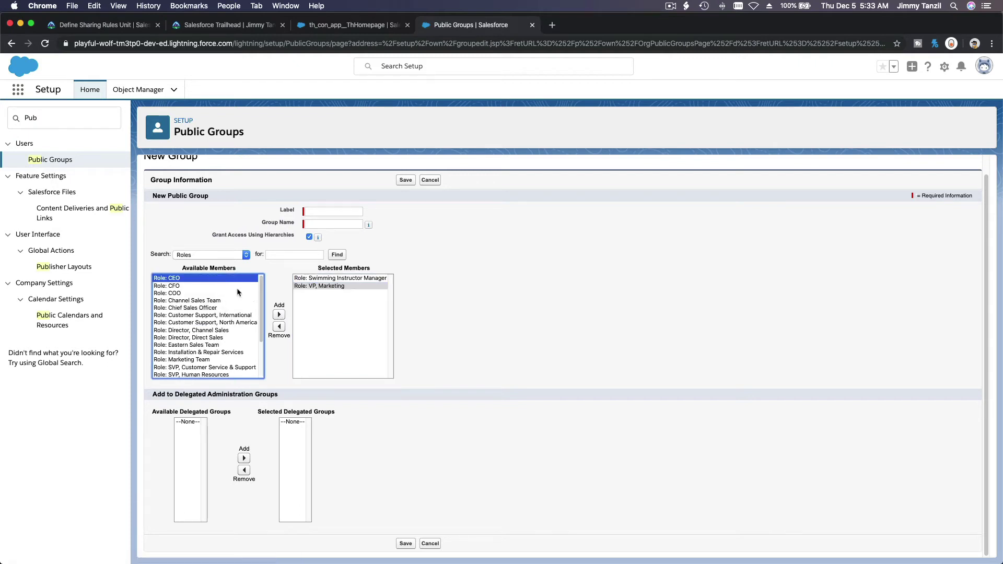
{"action": "left_click", "coordinate": [278, 314]}
- List Roles and Subordinates as available members and add Customer Support, International to the group's selected members
{"action": "left_click", "coordinate": [229, 253]}
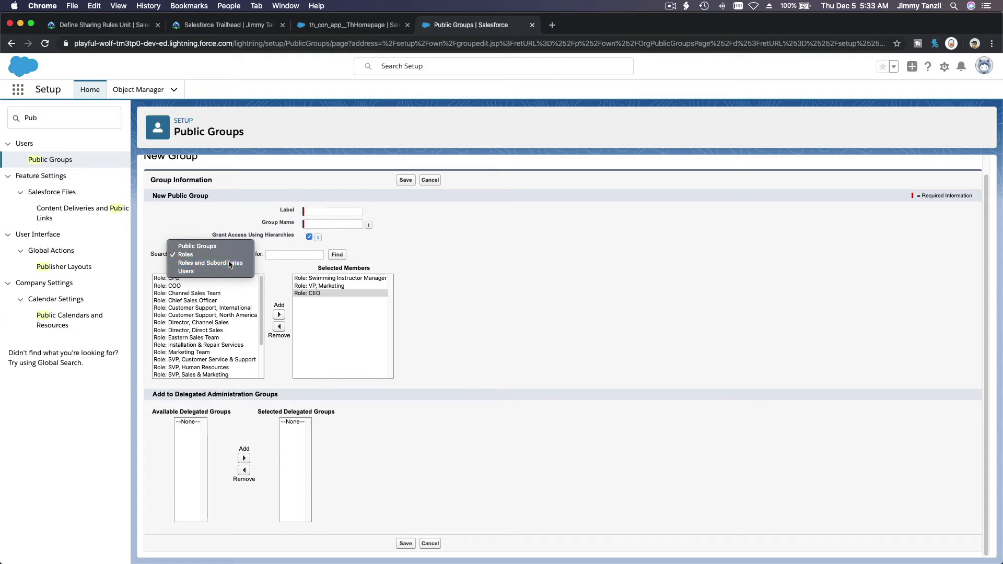
{"action": "left_click", "coordinate": [230, 263]}
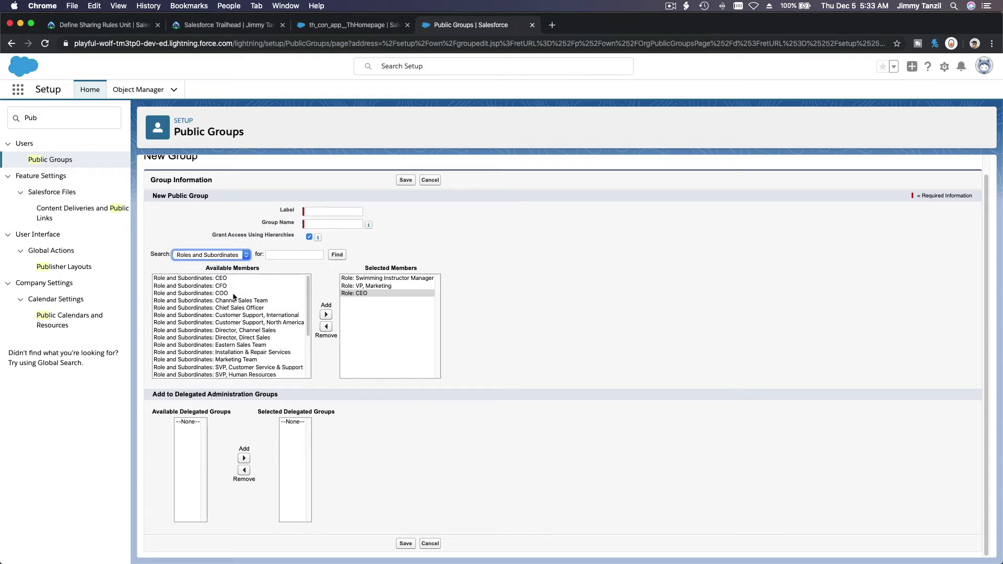
{"action": "left_click", "coordinate": [234, 315]}
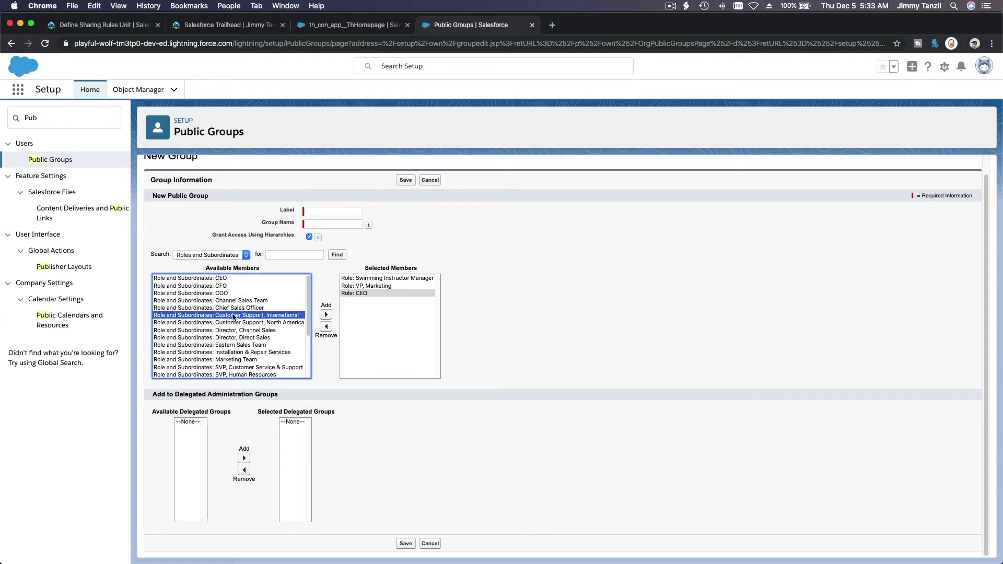
{"action": "left_click", "coordinate": [327, 315]}
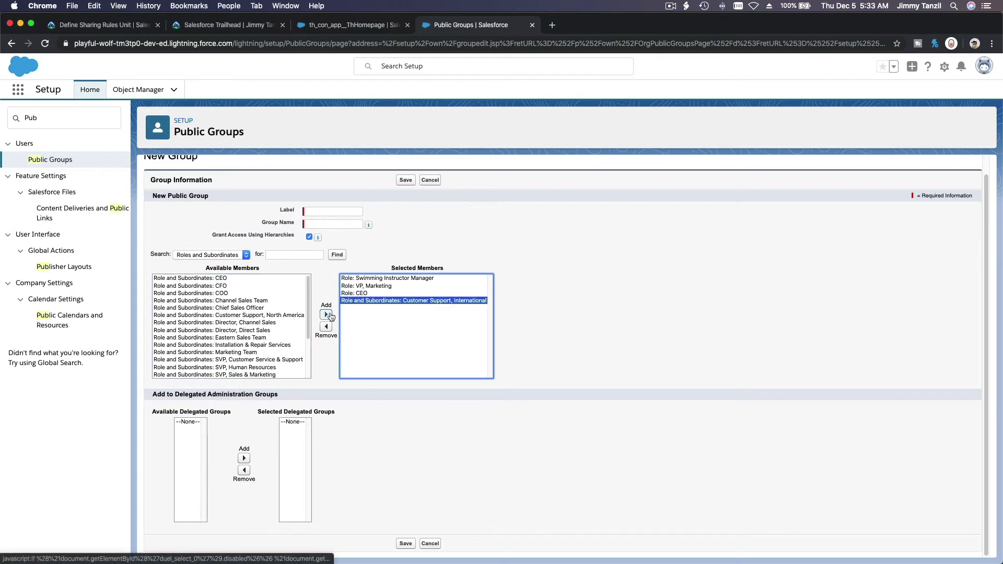
- List individual users as available members, add two named users to the group, and check the Grant Access Using Hierarchies help
{"action": "left_click", "coordinate": [239, 256]}
{"action": "left_click", "coordinate": [238, 262]}
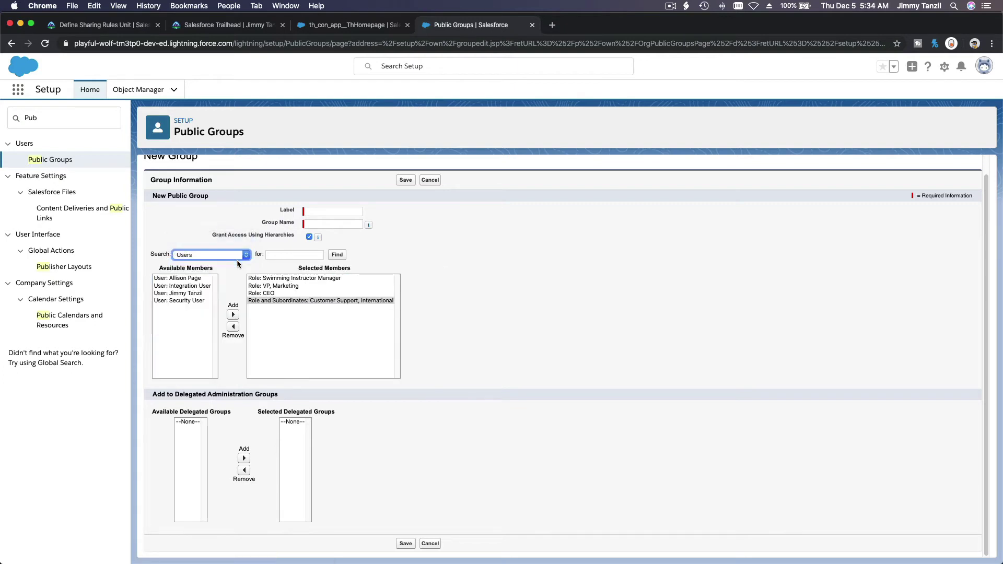
{"action": "left_click", "coordinate": [200, 293]}
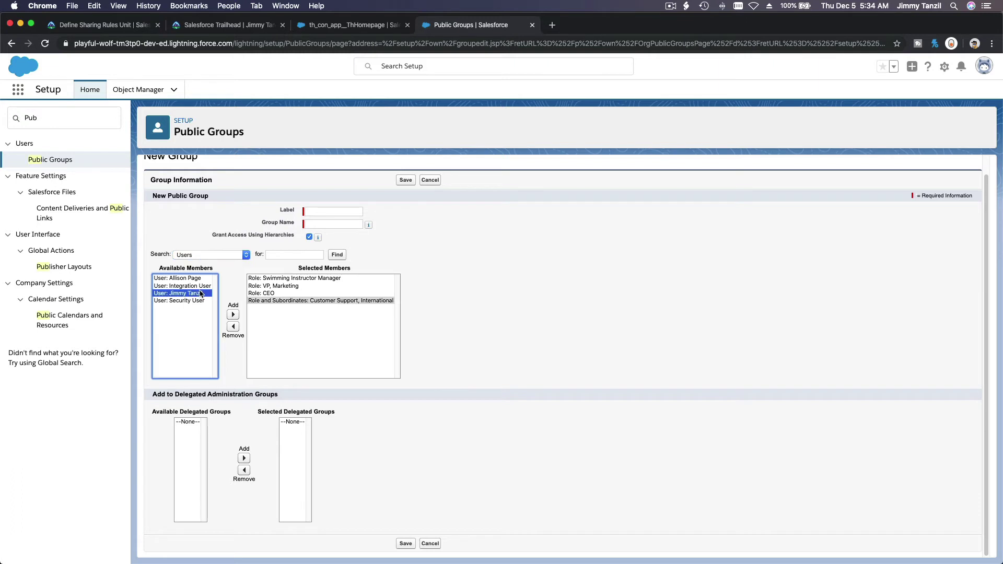
{"action": "left_click", "coordinate": [233, 315]}
{"action": "left_click", "coordinate": [200, 280]}
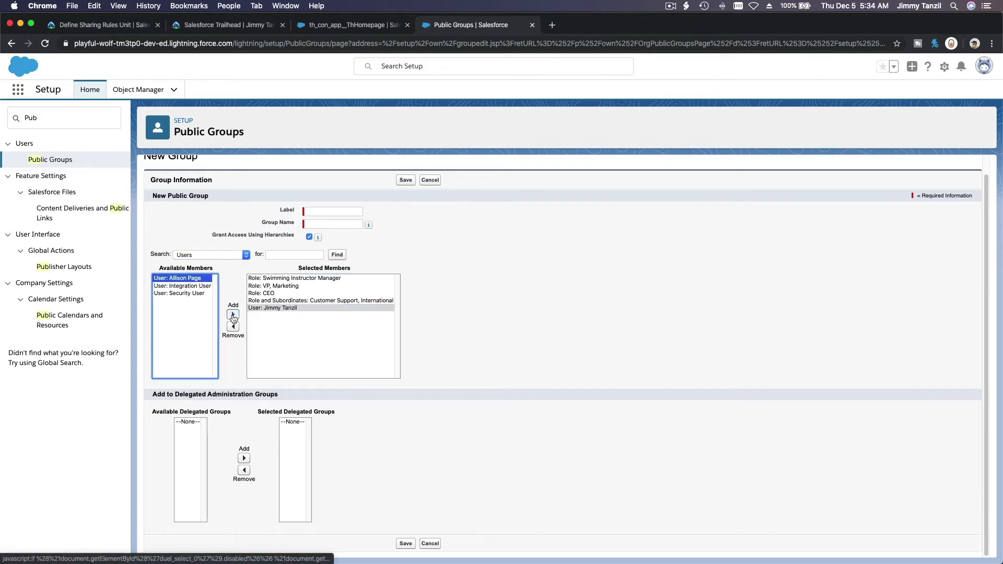
{"action": "left_click", "coordinate": [233, 315]}
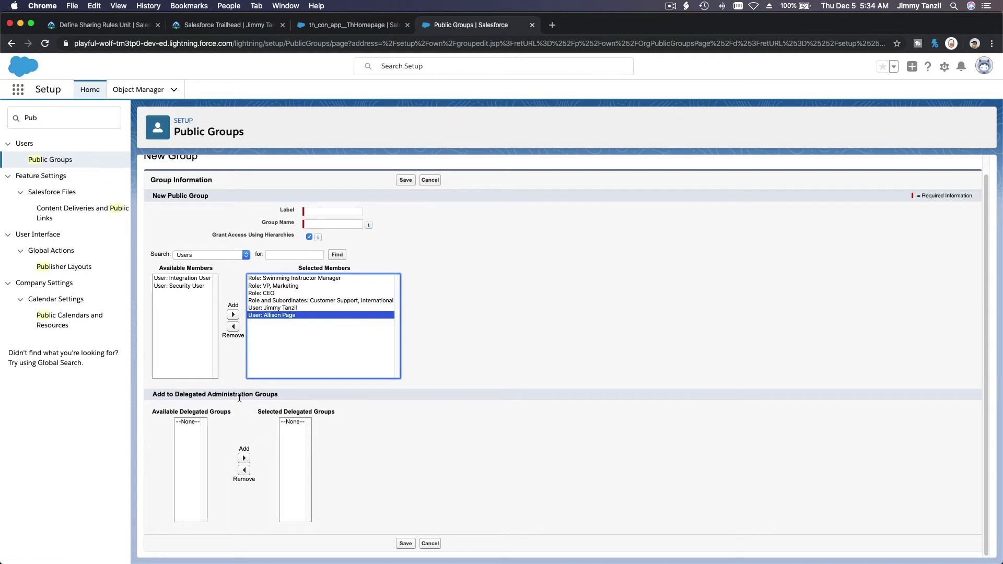
{"action": "mouse_move", "coordinate": [315, 240]}
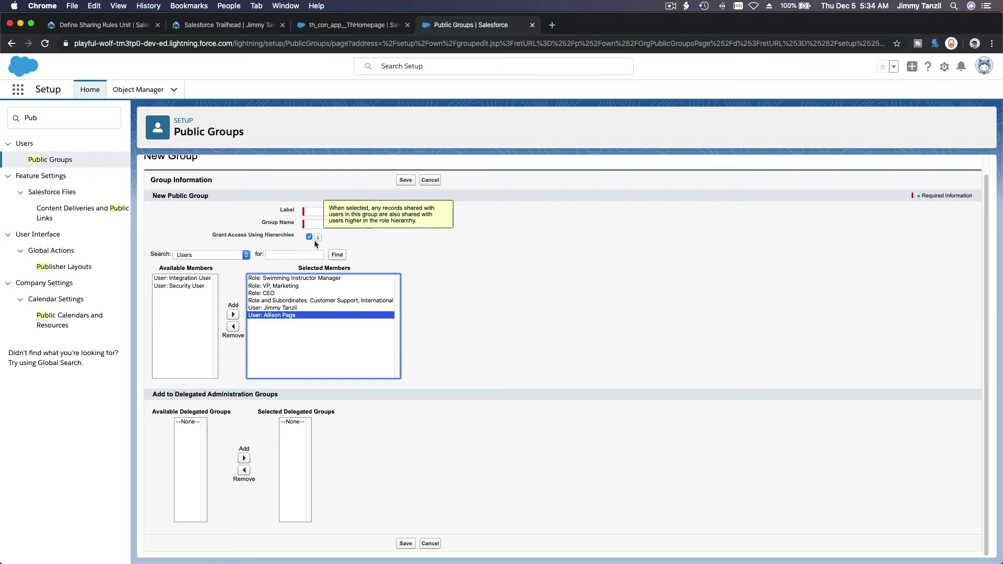
- Return to the Trailhead unit and review the remaining public group and sharing rule instructions through to the hands-on challenge requirements
{"action": "left_click", "coordinate": [116, 26]}
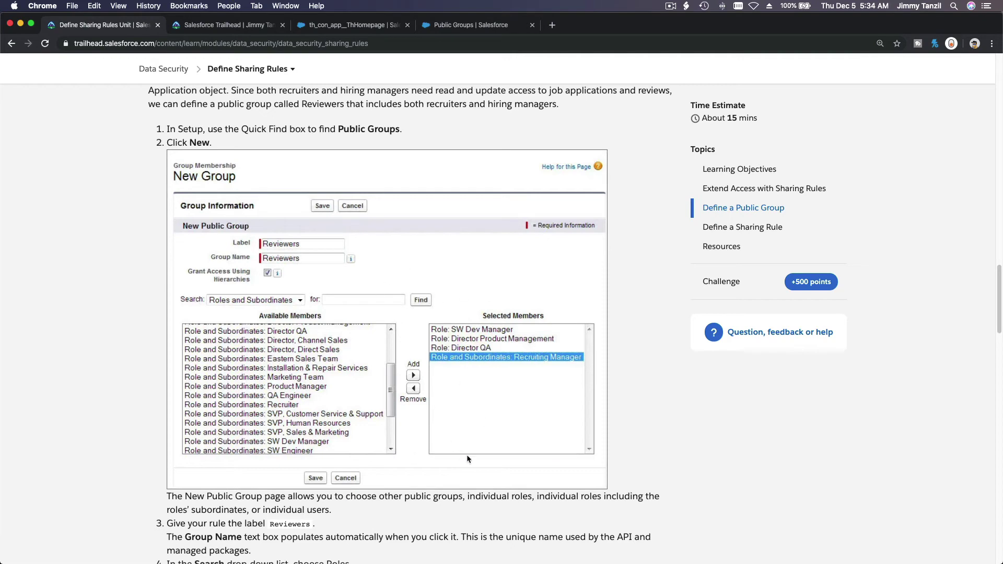
{"action": "scroll", "coordinate": [446, 391], "scroll_direction": "down", "scroll_amount": 5}
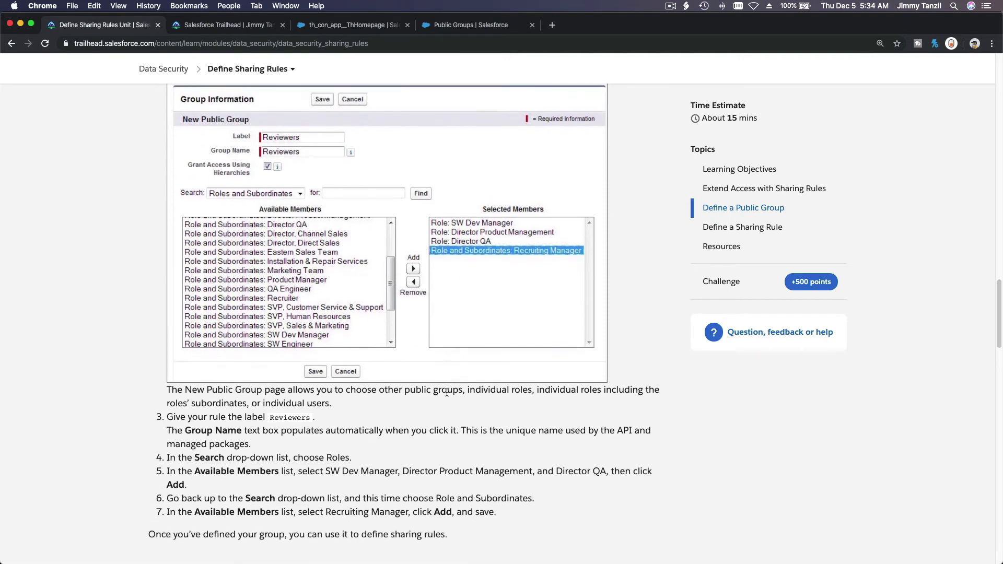
{"action": "scroll", "coordinate": [446, 392], "scroll_direction": "down", "scroll_amount": 7}
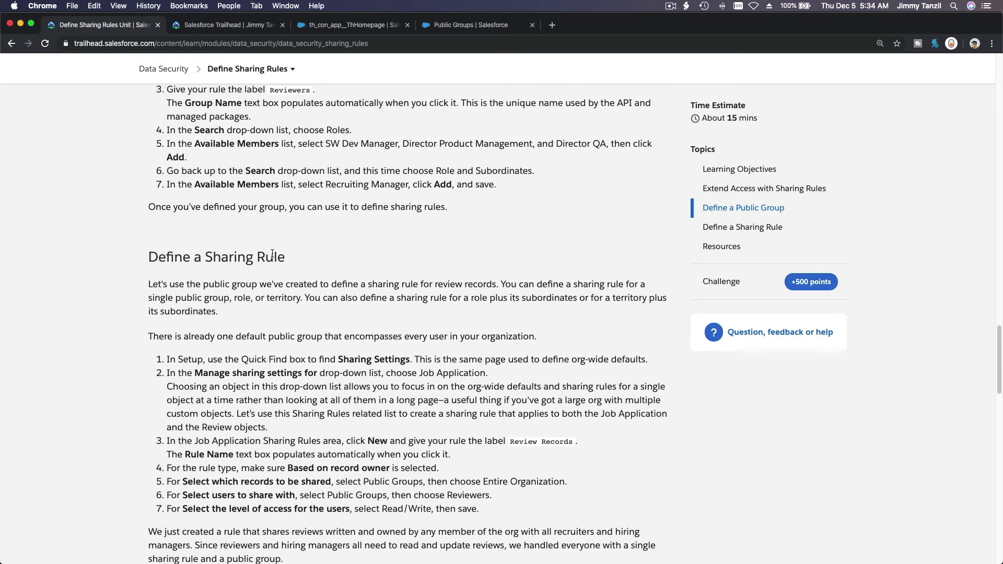
{"action": "scroll", "coordinate": [320, 288], "scroll_direction": "down", "scroll_amount": 8}
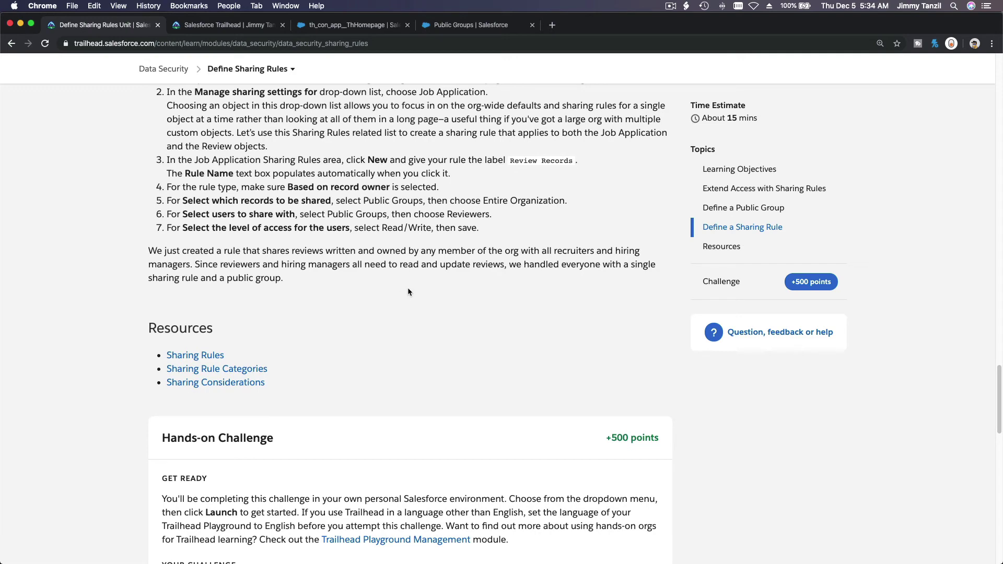
{"action": "scroll", "coordinate": [409, 292], "scroll_direction": "down", "scroll_amount": 3}
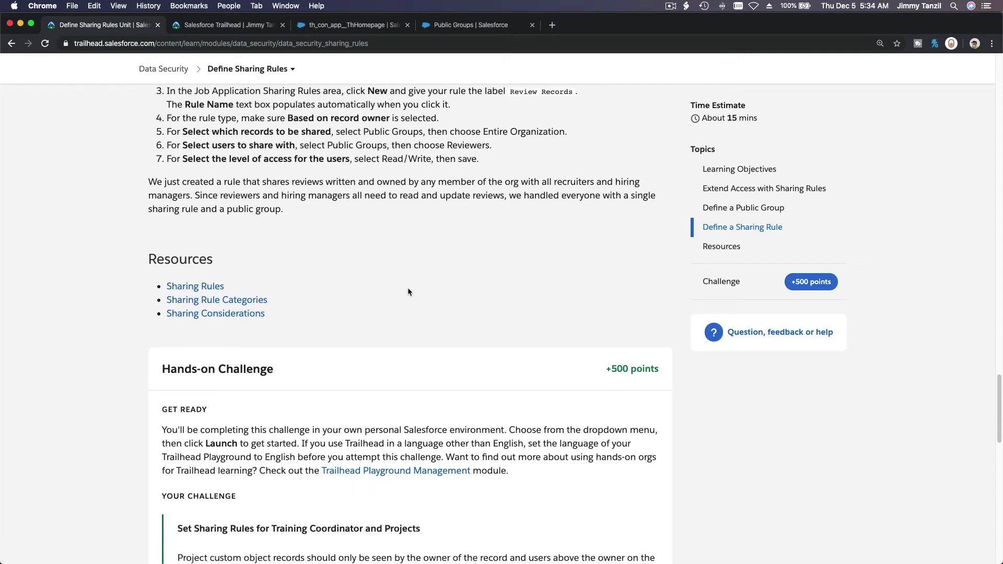
{"action": "scroll", "coordinate": [408, 291], "scroll_direction": "down", "scroll_amount": 10}
{"action": "scroll", "coordinate": [408, 292], "scroll_direction": "down", "scroll_amount": 5}
{"action": "scroll", "coordinate": [408, 288], "scroll_direction": "down", "scroll_amount": 4}
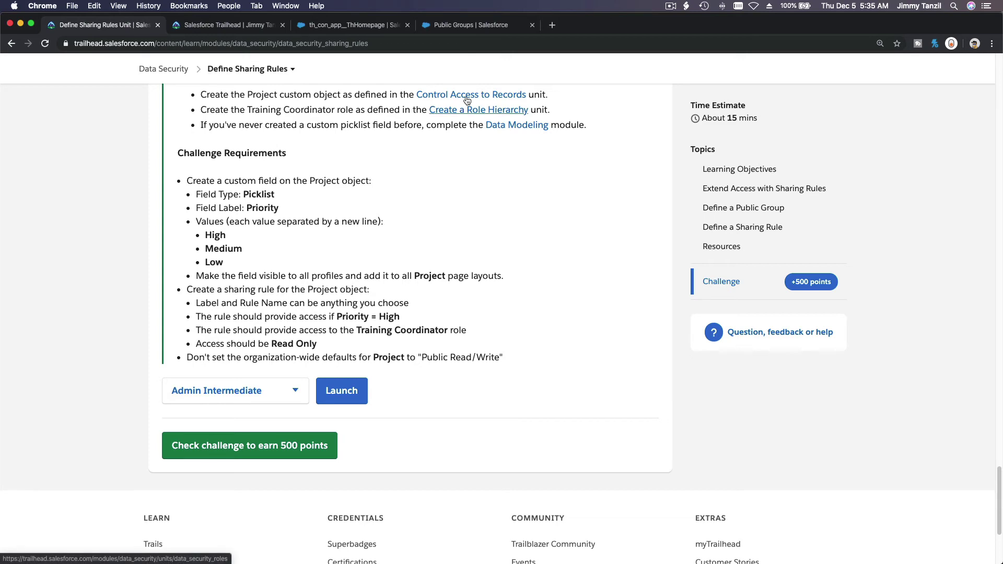
- Switch back to Salesforce Setup, find the Project object in Object Manager, and open its fields and relationships
{"action": "left_click", "coordinate": [462, 27]}
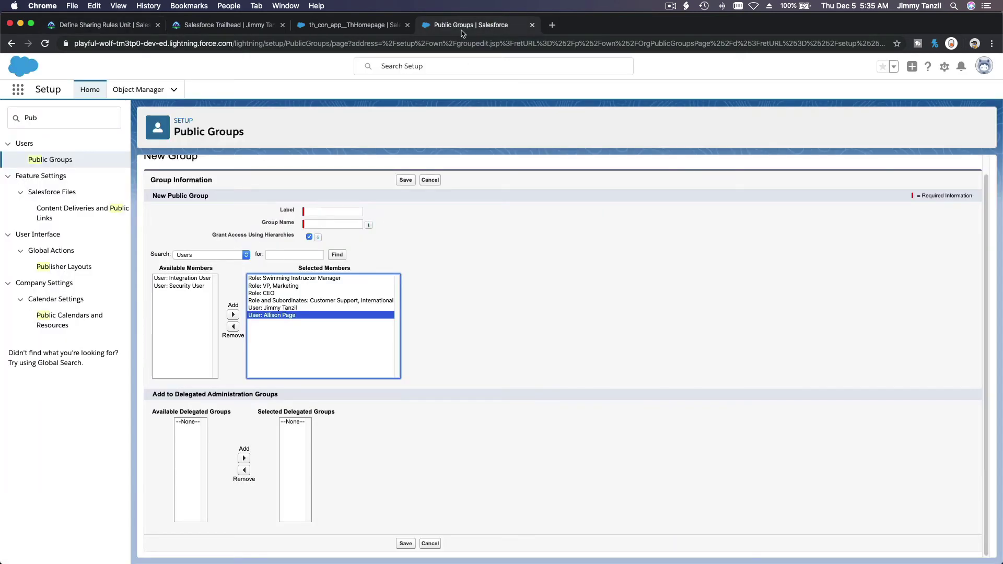
{"action": "left_click", "coordinate": [145, 94]}
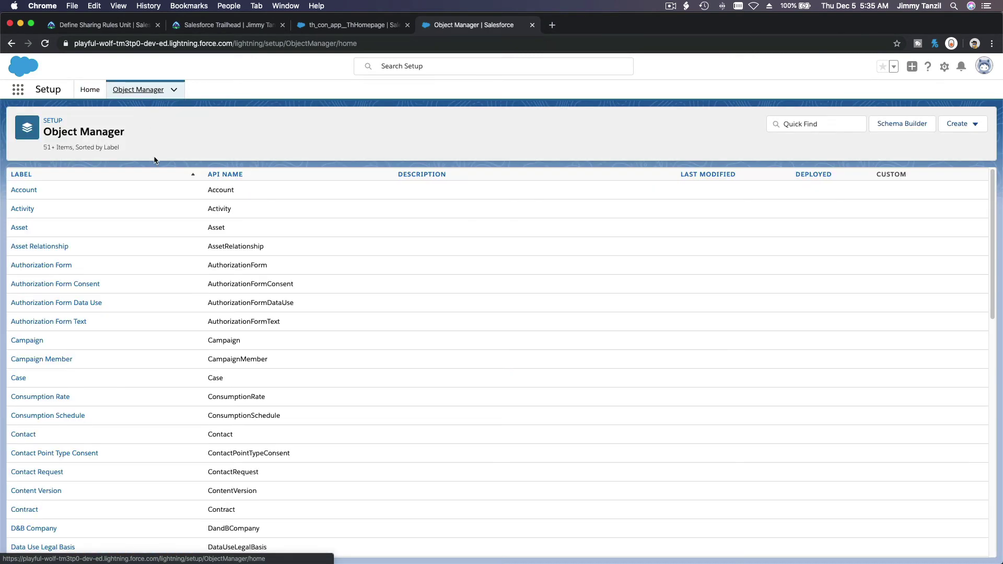
{"action": "left_click", "coordinate": [830, 121]}
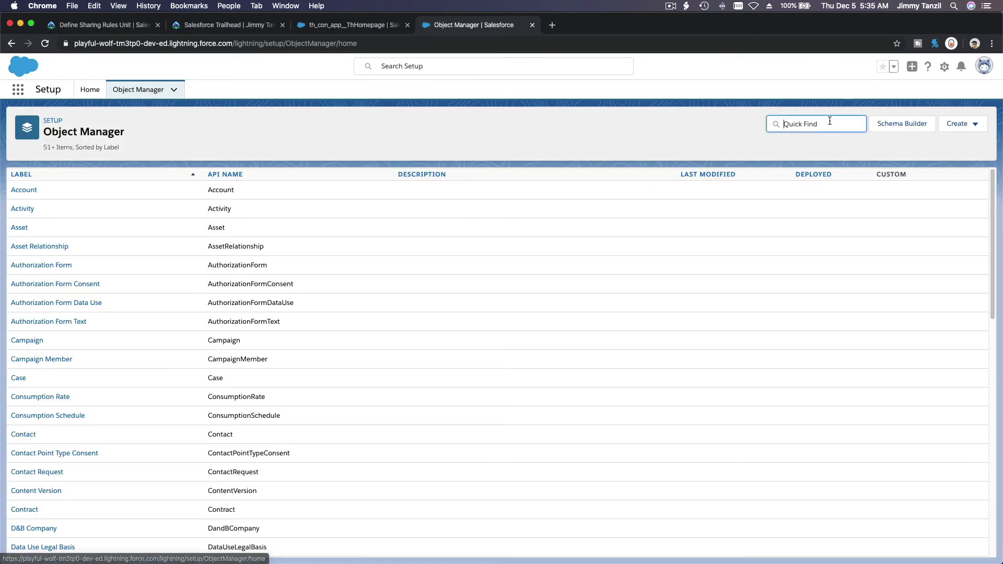
{"action": "type", "text": "Pro"}
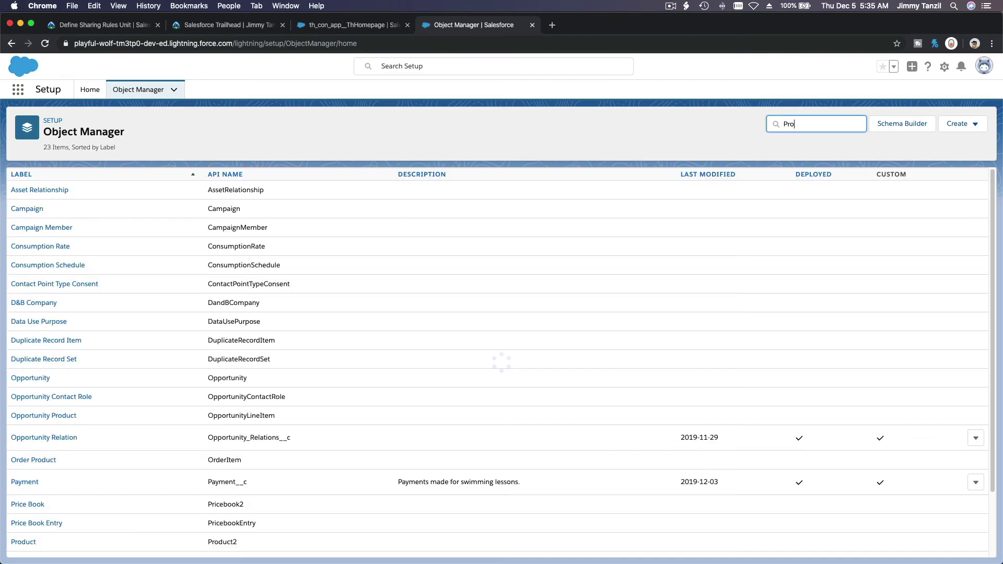
{"action": "type", "text": "ject"}
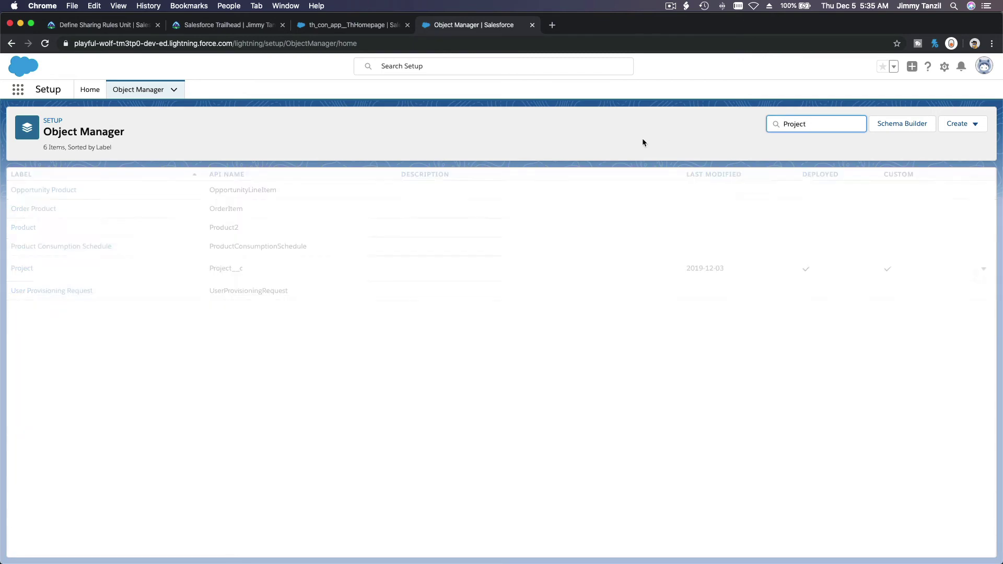
{"action": "left_click", "coordinate": [26, 194]}
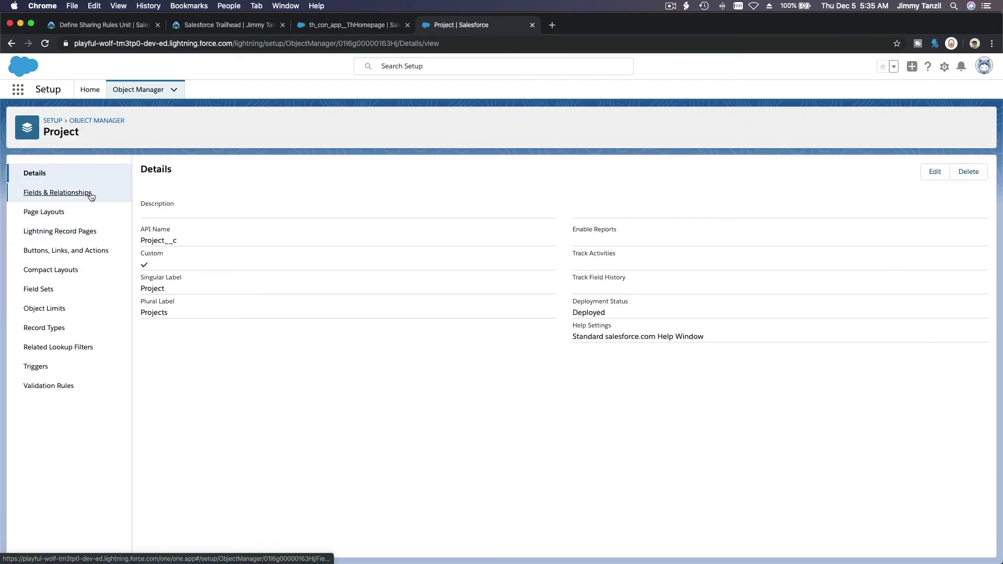
{"action": "left_click", "coordinate": [92, 194]}
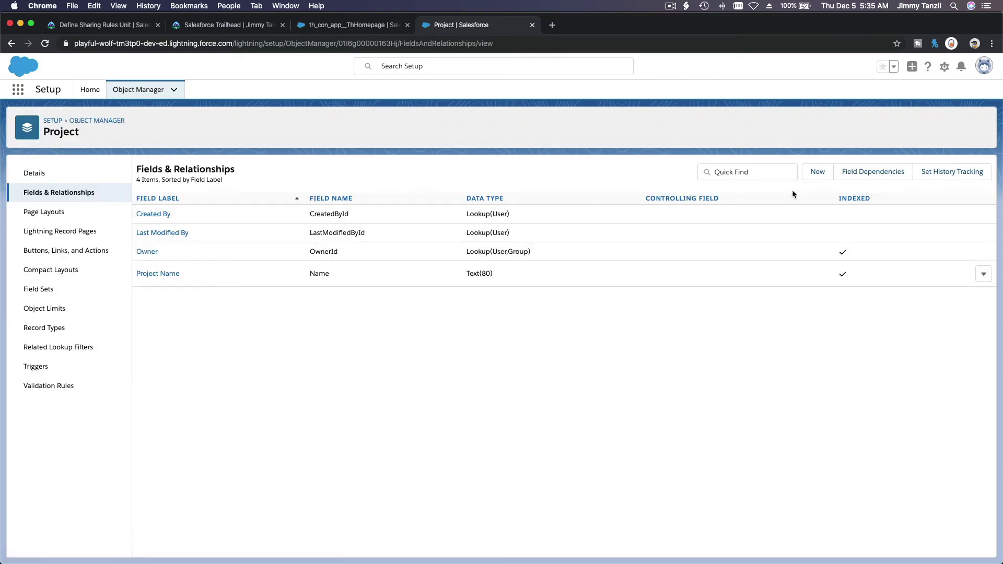
- Start a new custom field on the Project object with Picklist as its data type
{"action": "left_click", "coordinate": [817, 173]}
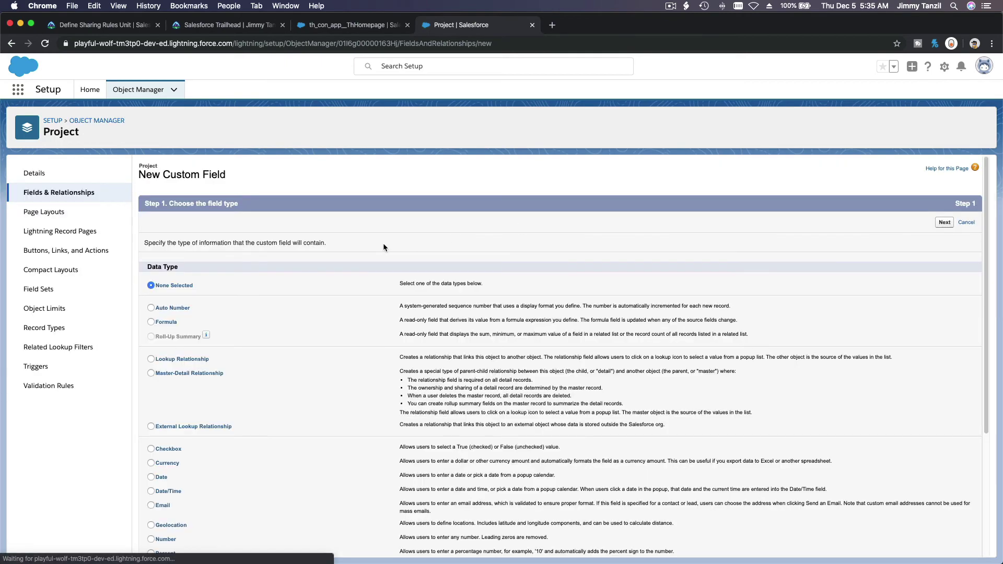
{"action": "scroll", "coordinate": [287, 385], "scroll_direction": "down", "scroll_amount": 5}
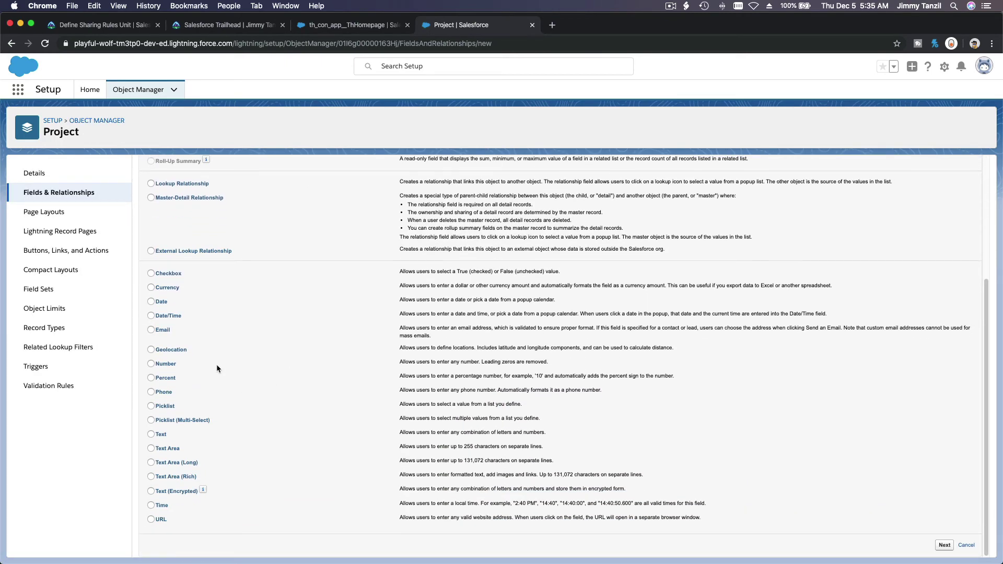
{"action": "left_click", "coordinate": [160, 408]}
{"action": "left_click", "coordinate": [945, 545]}
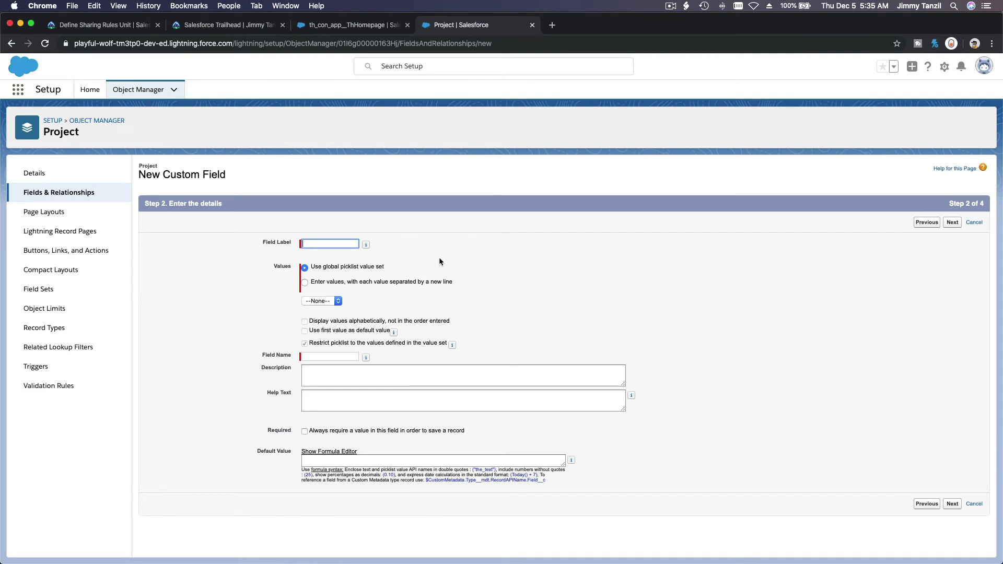
- Label the picklist field Priority and choose to enter its values separated by new lines
{"action": "type", "text": "Priority"}
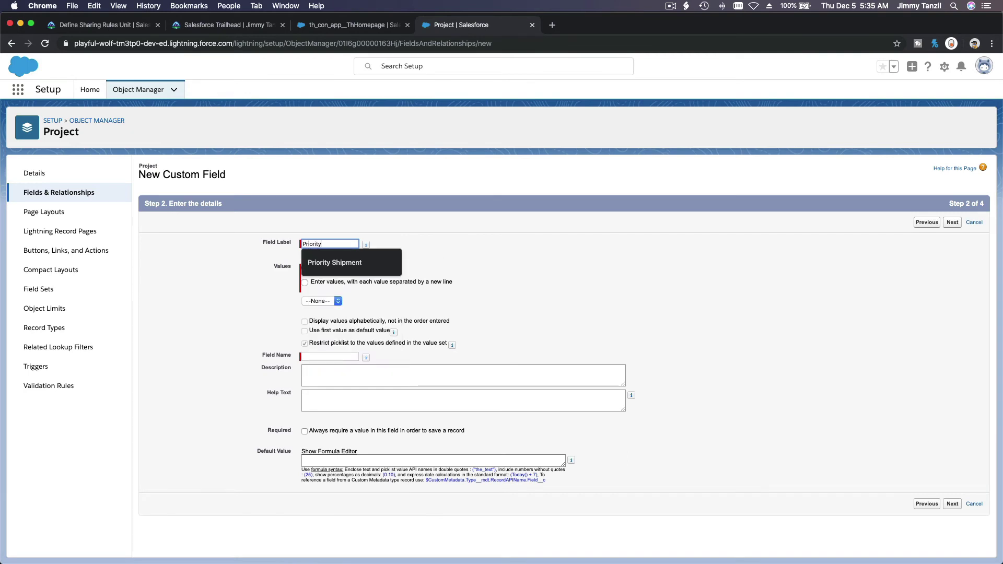
{"action": "key", "text": "Tab"}
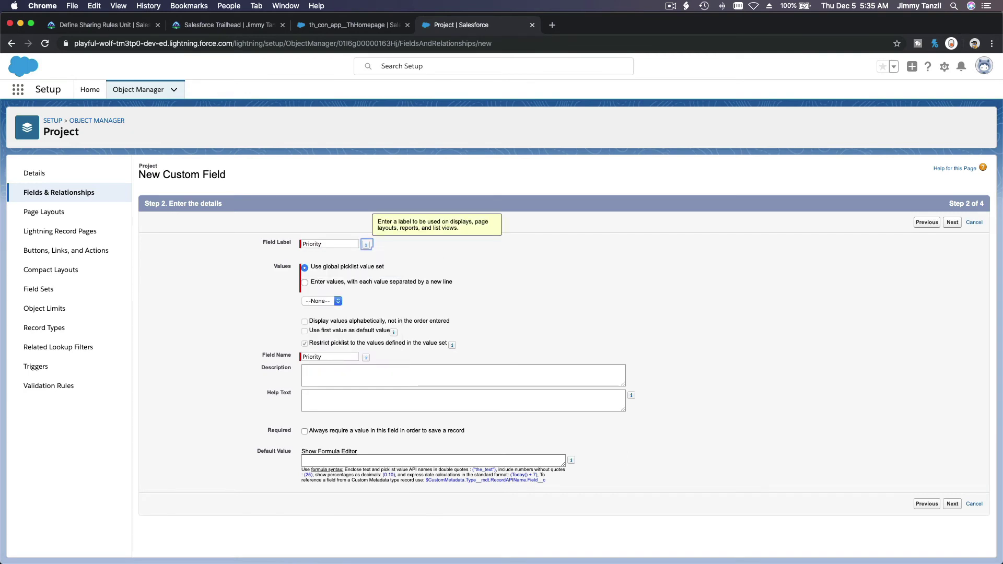
{"action": "left_click", "coordinate": [355, 282]}
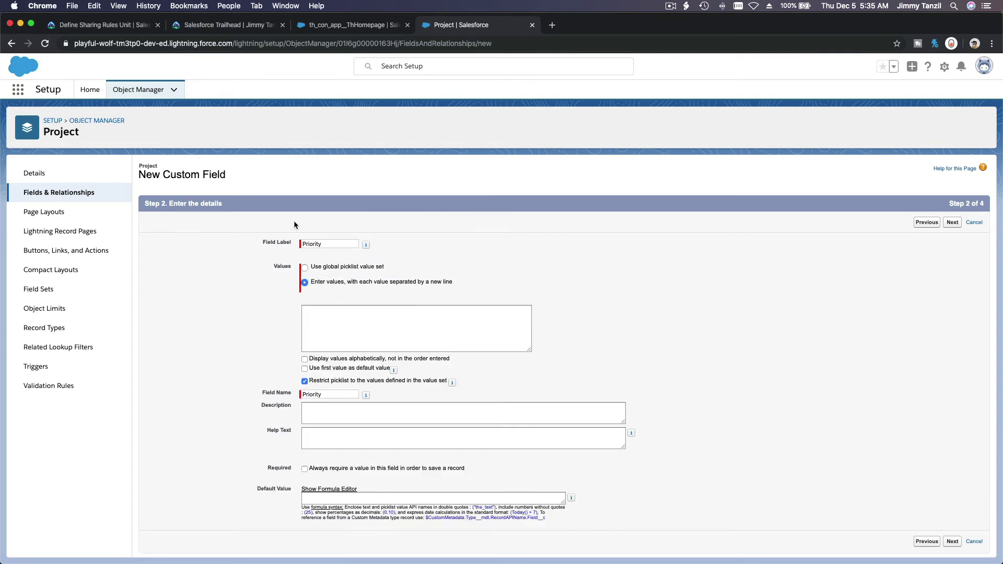
- Check the required values in the Trailhead challenge and enter High, Medium and Low as the Priority picklist values
{"action": "left_click", "coordinate": [90, 30]}
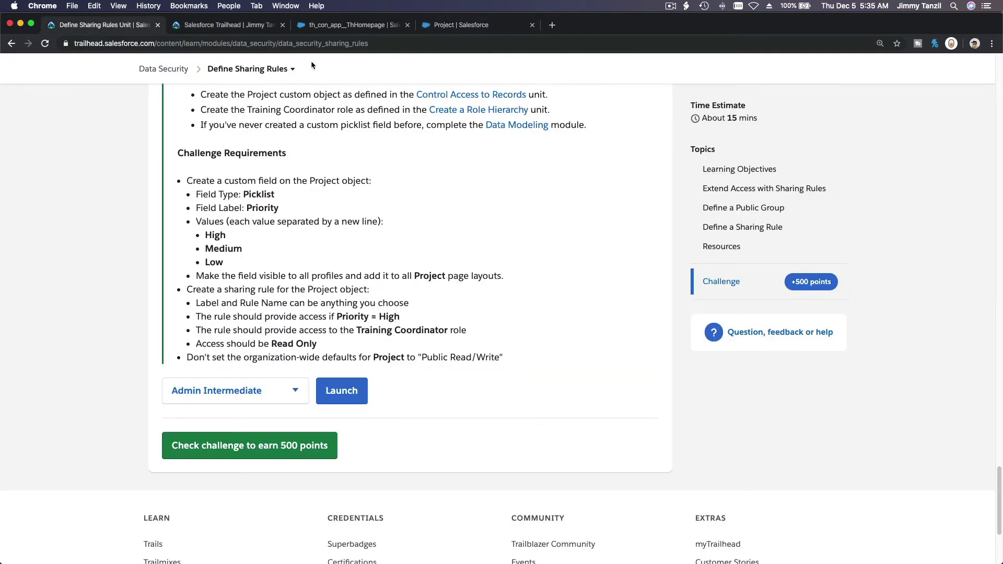
{"action": "left_click", "coordinate": [437, 30]}
{"action": "left_click", "coordinate": [432, 330]}
{"action": "type", "text": "Hig"}
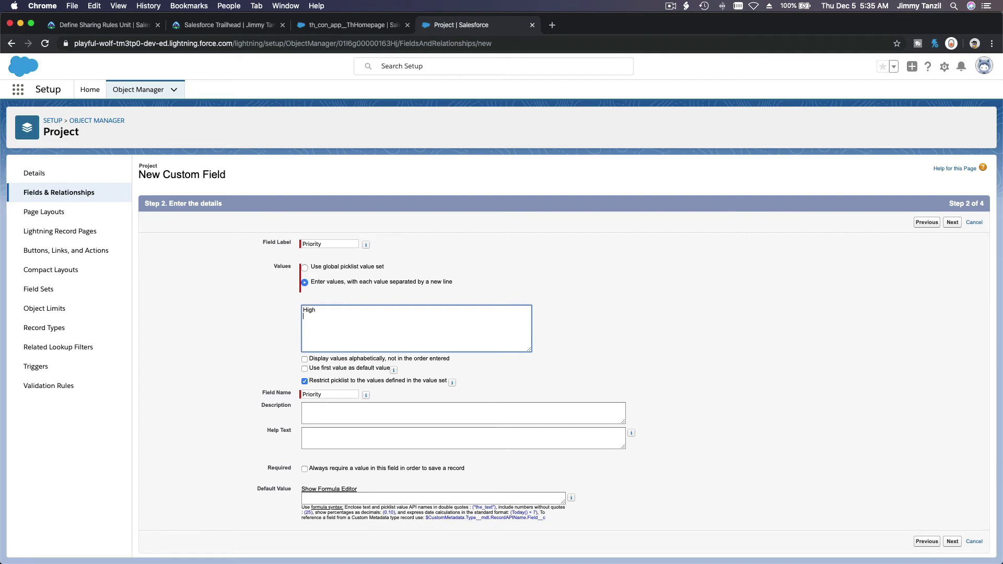
{"action": "type", "text": "h"}
{"action": "key", "text": "Return"}
{"action": "type", "text": "Medium"}
- Recheck the field visibility requirement in Trailhead, then make the Priority field visible to all profiles in field-level security
{"action": "left_click", "coordinate": [127, 25]}
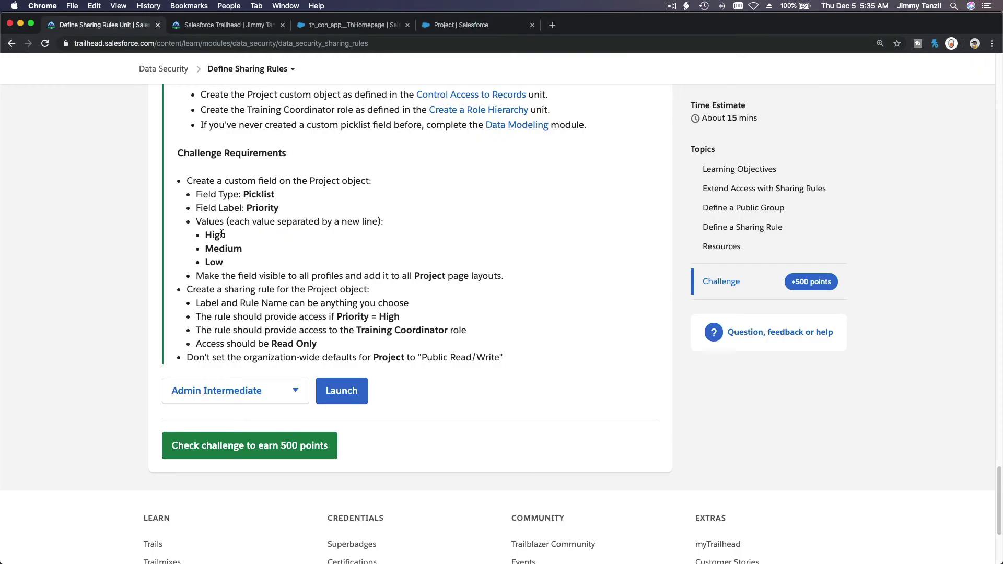
{"action": "scroll", "coordinate": [249, 269], "scroll_direction": "down", "scroll_amount": 1}
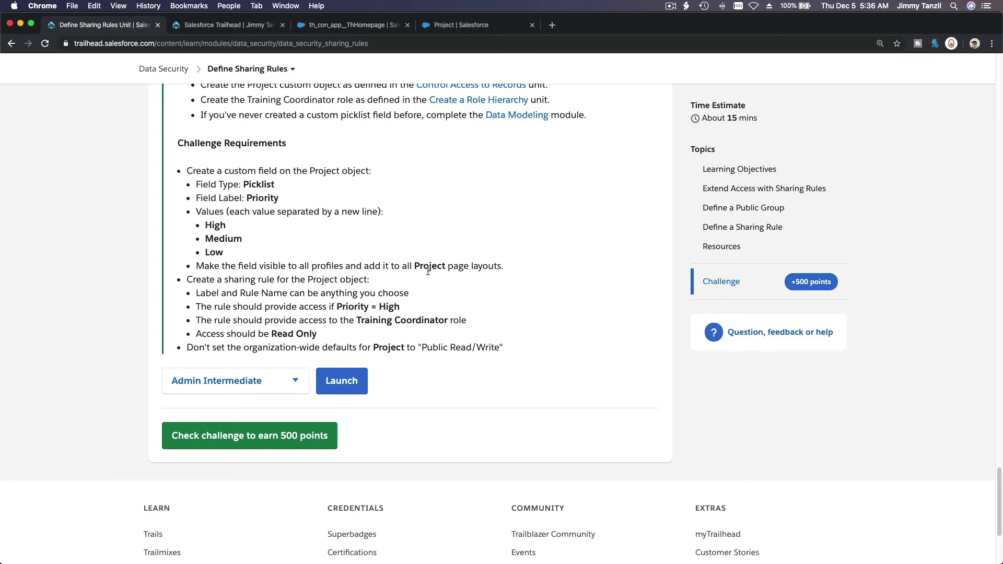
{"action": "left_click", "coordinate": [462, 26]}
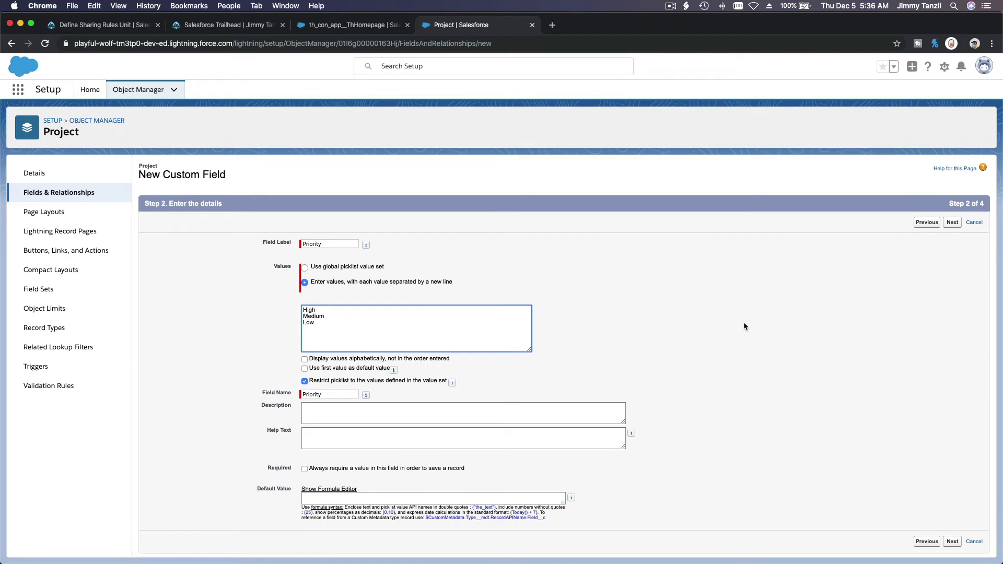
{"action": "left_click", "coordinate": [952, 223]}
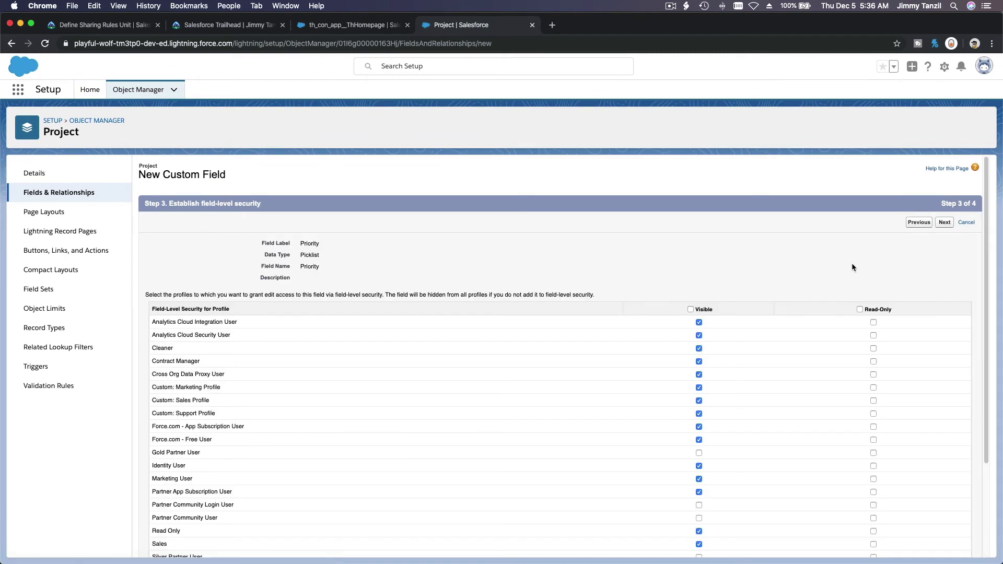
{"action": "left_click", "coordinate": [690, 309]}
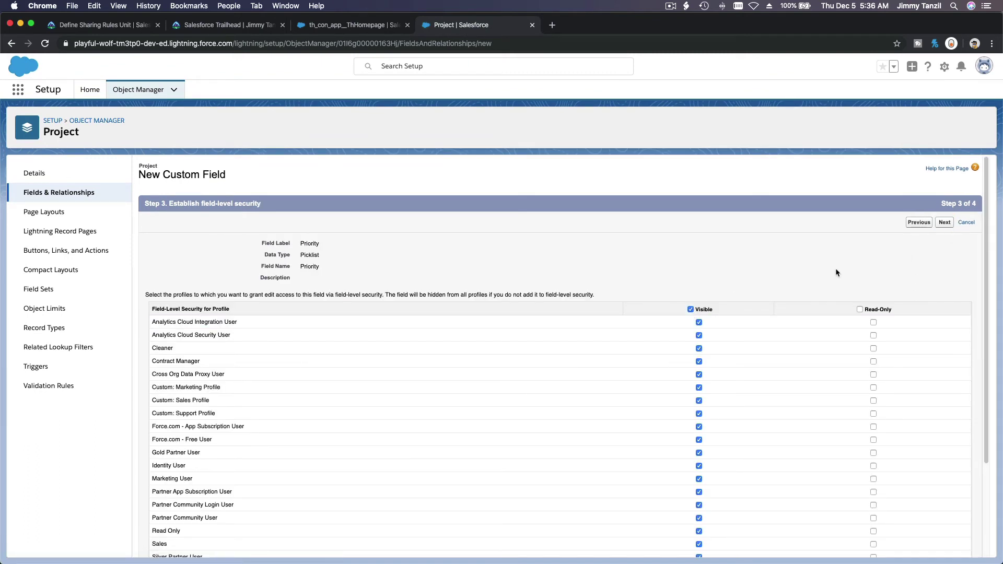
- Add the Priority field to the Project Layout and save it, then review the remaining requirements in the Trailhead challenge
{"action": "left_click", "coordinate": [944, 223]}
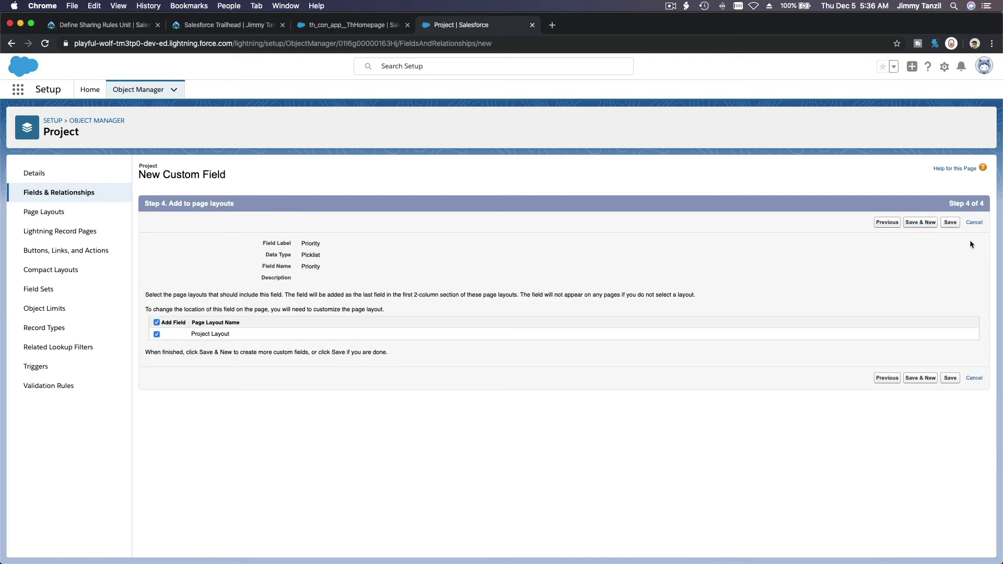
{"action": "left_click", "coordinate": [950, 222]}
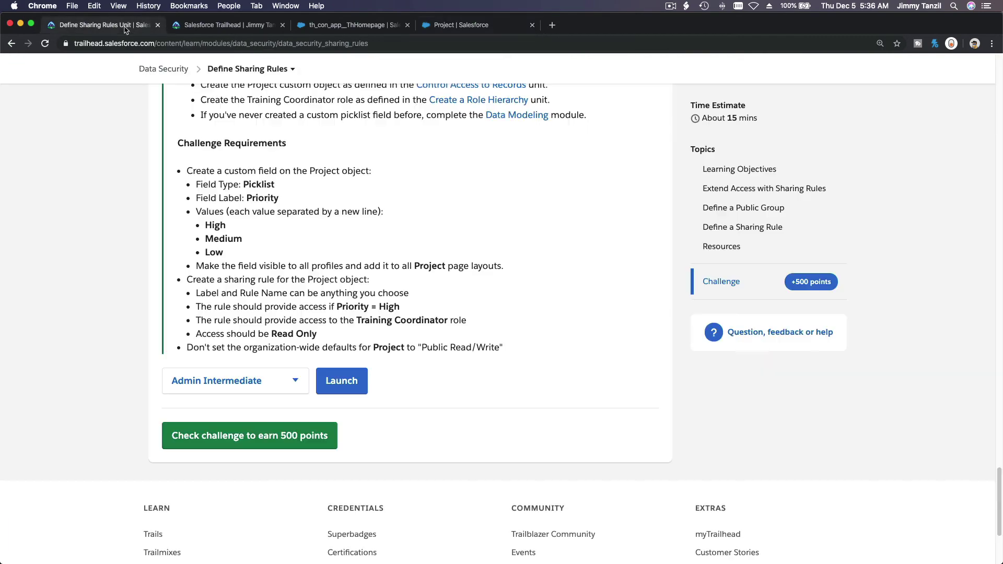
{"action": "left_click", "coordinate": [126, 27]}
{"action": "left_click_drag", "start_coordinate": [209, 344], "coordinate": [187, 349]}
- Return to Salesforce Setup, search the setup pages for Sharing and open Sharing Settings
{"action": "left_click", "coordinate": [448, 28]}
{"action": "left_click", "coordinate": [87, 91]}
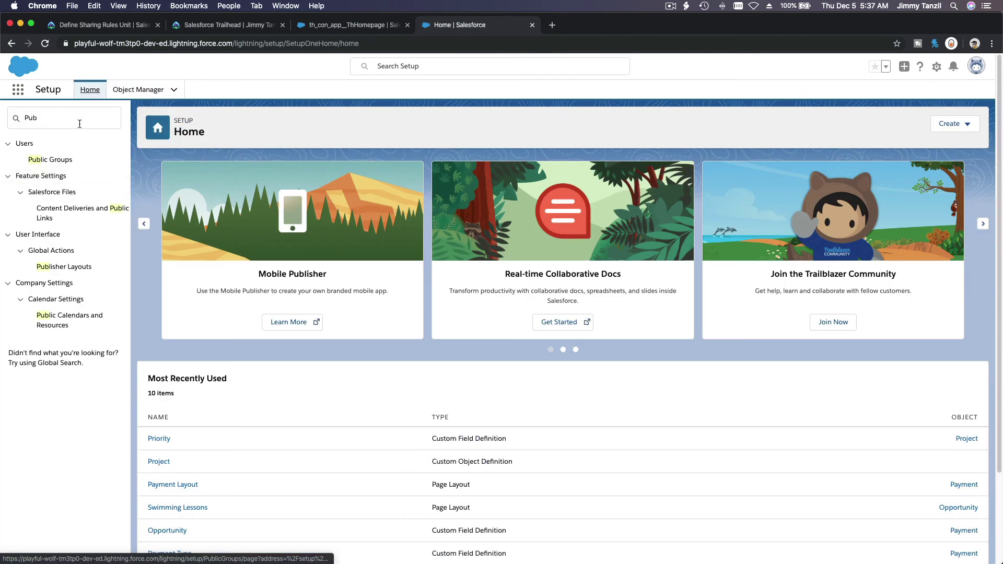
{"action": "left_click", "coordinate": [79, 113]}
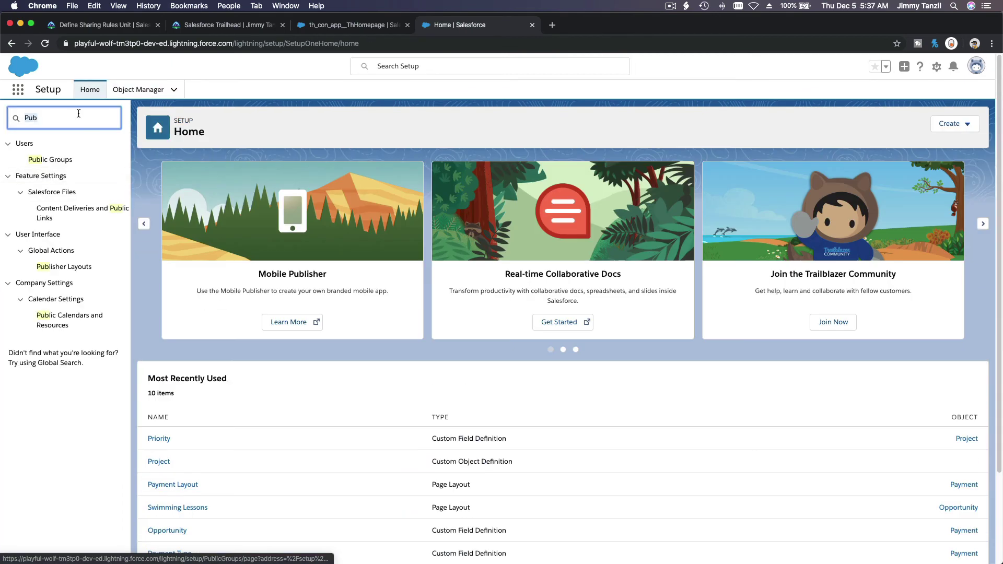
{"action": "type", "text": "Sharing"}
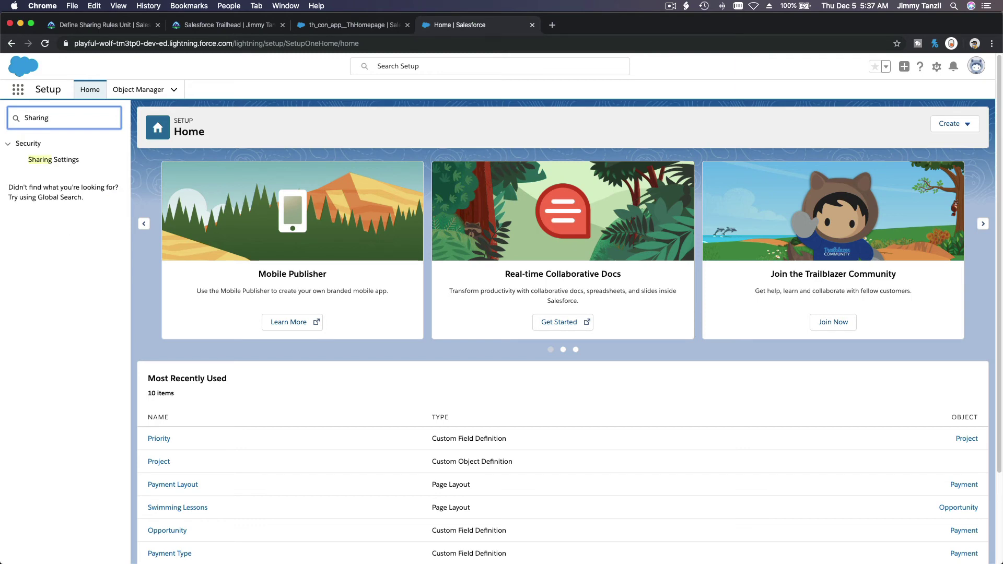
{"action": "left_click", "coordinate": [69, 160]}
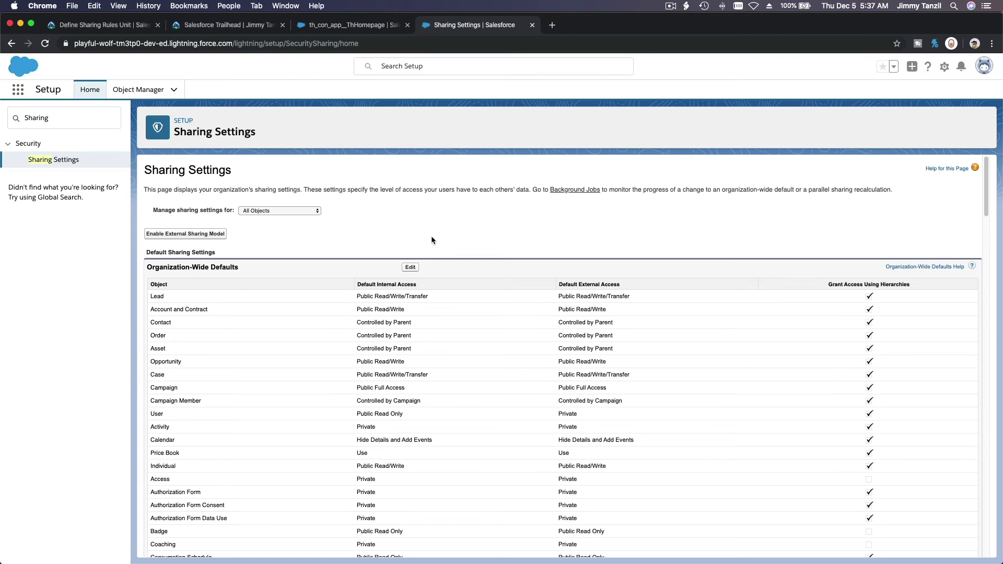
- Start a new Project sharing rule labelled Share High Priority Project, keeping the automatically filled rule name
{"action": "scroll", "coordinate": [432, 240], "scroll_direction": "down", "scroll_amount": 20}
{"action": "scroll", "coordinate": [431, 239], "scroll_direction": "down", "scroll_amount": 20}
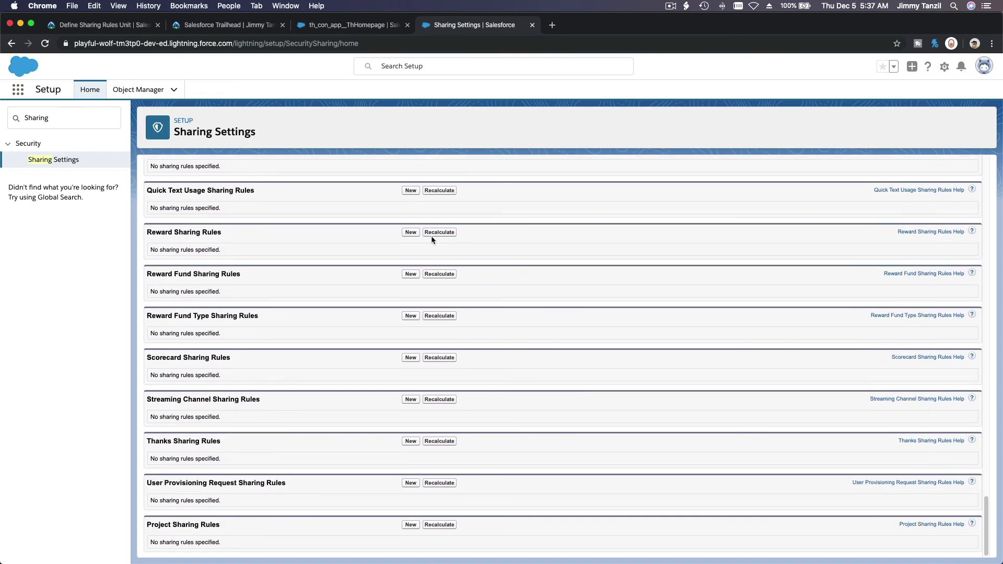
{"action": "left_click", "coordinate": [411, 525]}
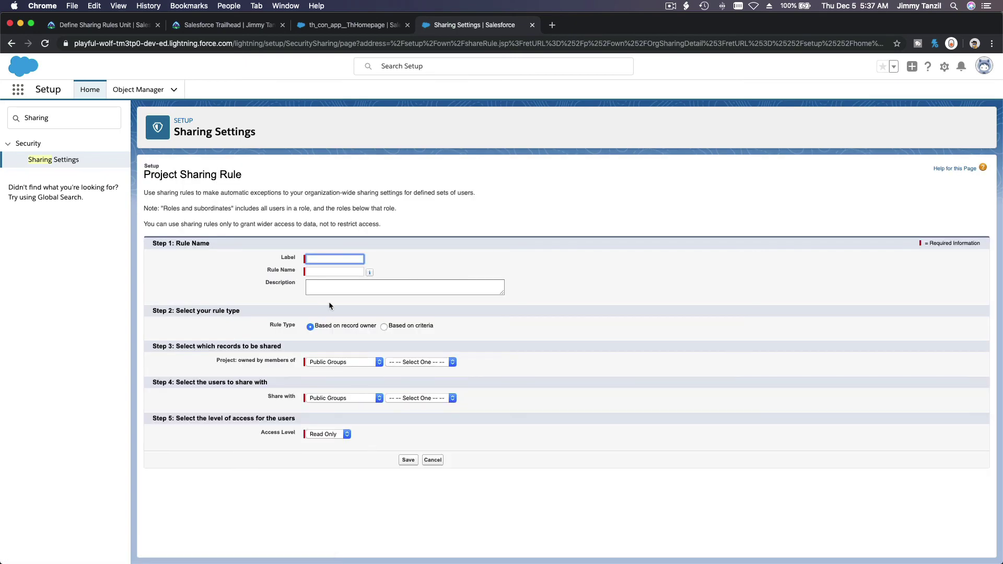
{"action": "type", "text": "Share Hig"}
{"action": "type", "text": "h Priority "}
{"action": "type", "text": "Proj"}
{"action": "type", "text": "ect"}
{"action": "key", "text": "Tab"}
{"action": "key", "text": "Tab"}
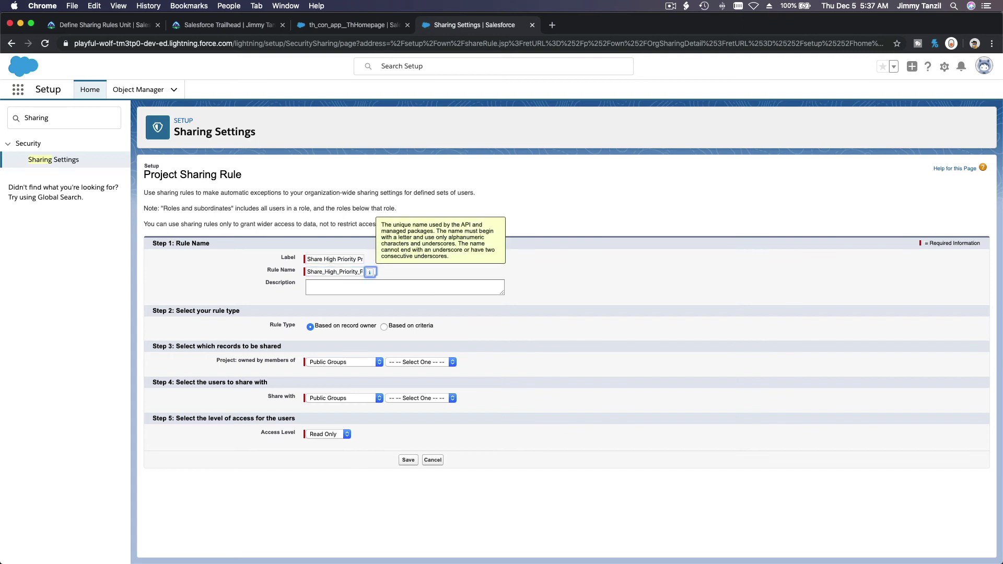
{"action": "left_click", "coordinate": [400, 315]}
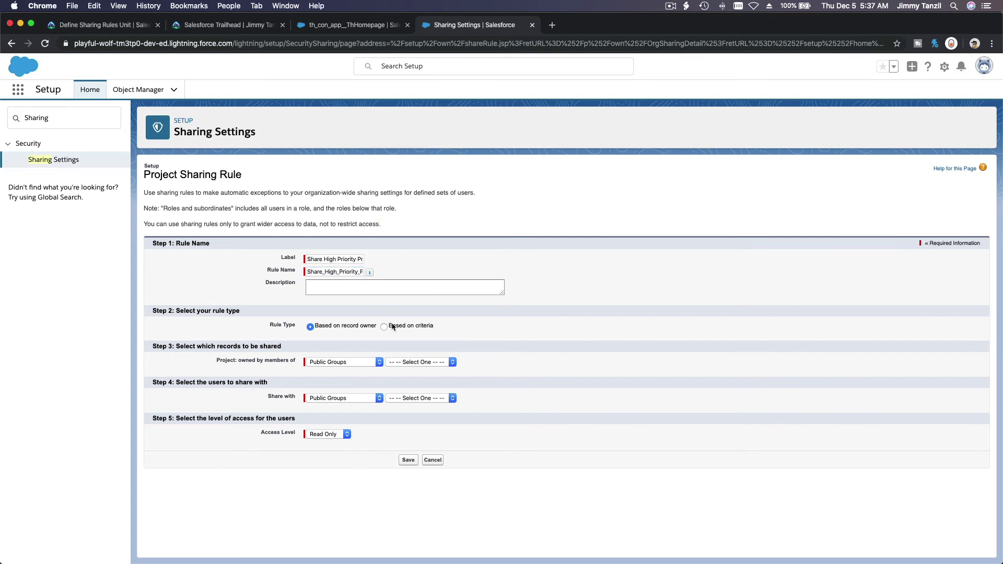
- Make the rule criteria-based, recheck the challenge requirements, and set the criterion to Priority equals High
{"action": "left_click", "coordinate": [384, 327]}
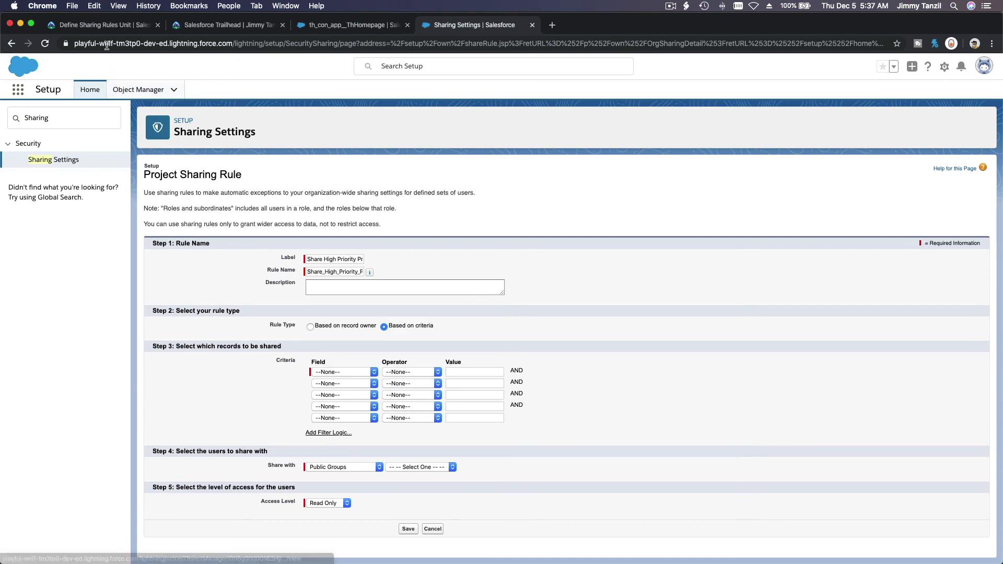
{"action": "left_click", "coordinate": [101, 26]}
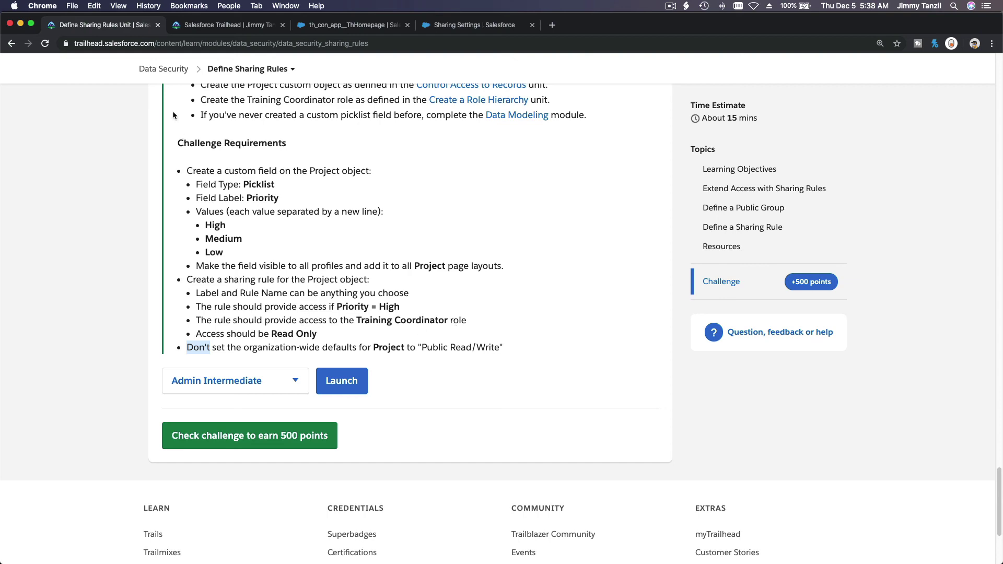
{"action": "left_click", "coordinate": [458, 27]}
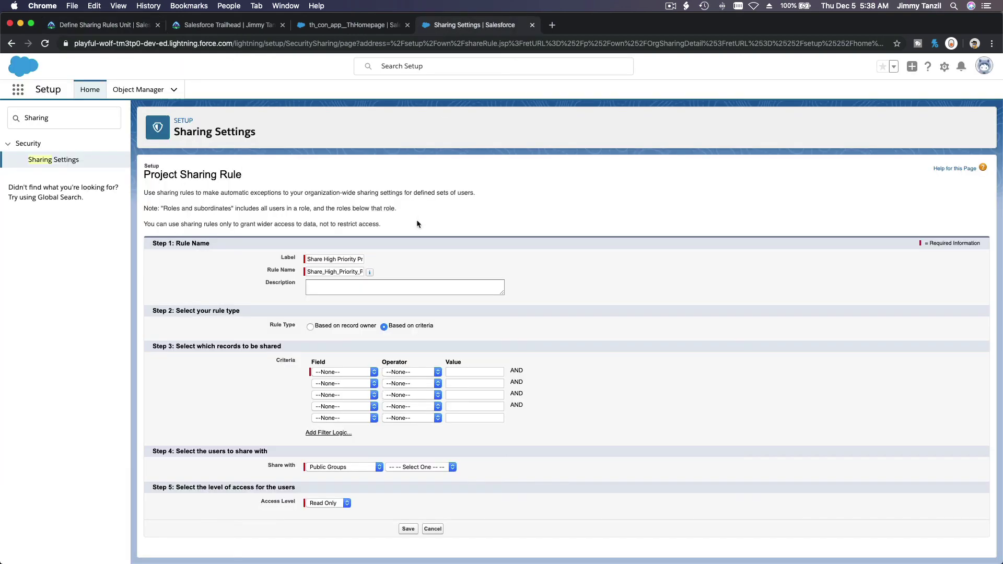
{"action": "left_click", "coordinate": [353, 374]}
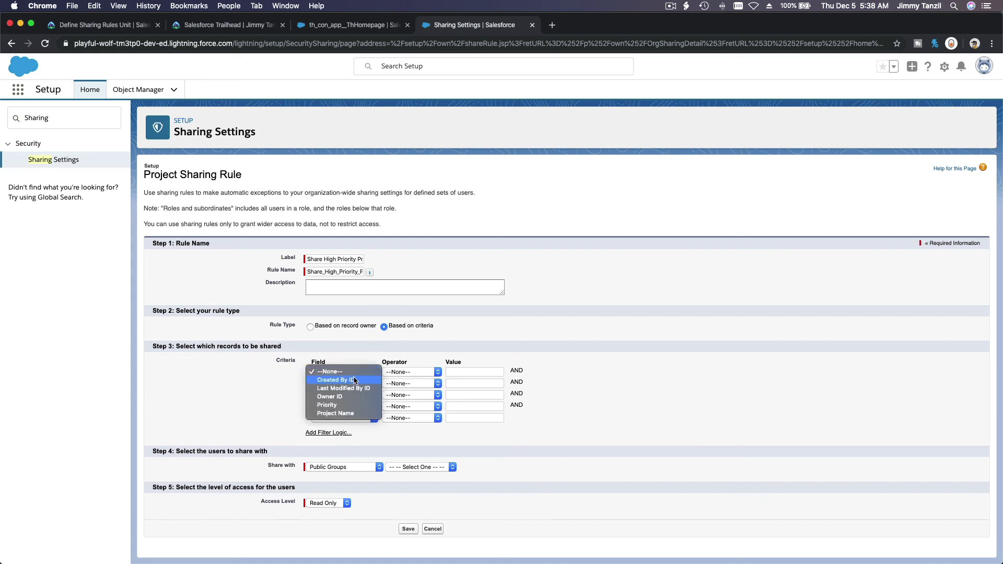
{"action": "left_click", "coordinate": [355, 405]}
{"action": "left_click", "coordinate": [413, 372]}
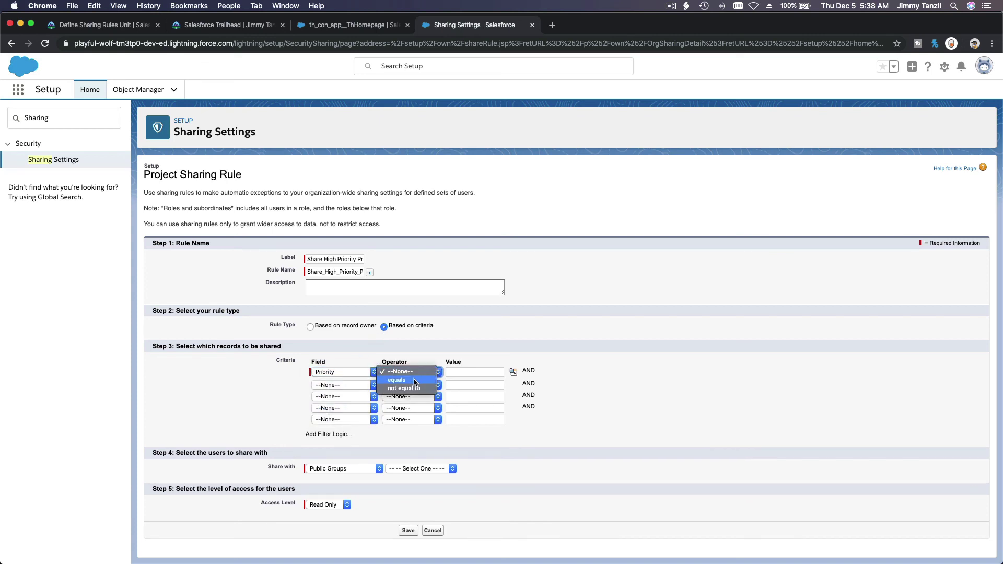
{"action": "left_click", "coordinate": [426, 379]}
{"action": "left_click", "coordinate": [512, 372]}
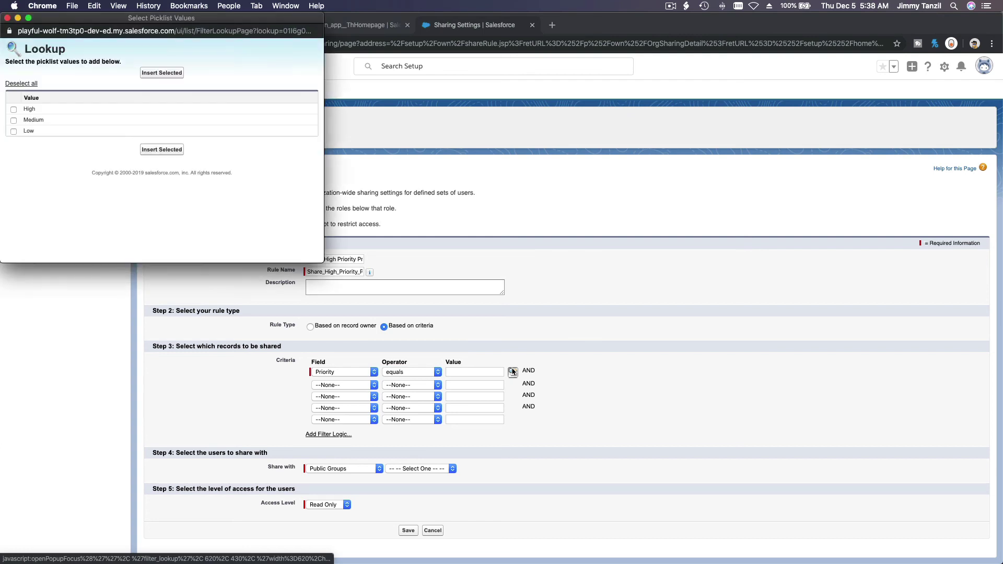
{"action": "left_click", "coordinate": [13, 109]}
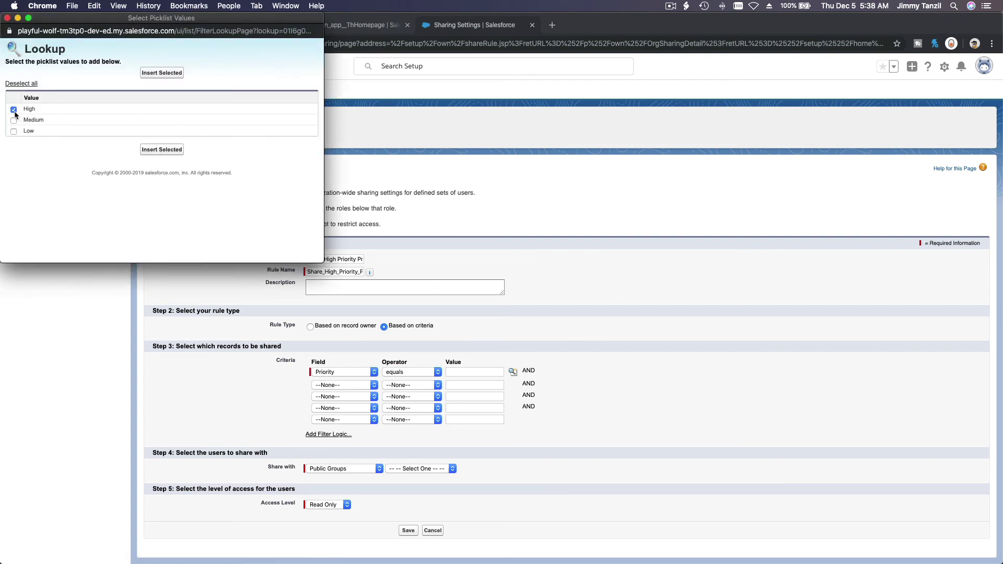
{"action": "left_click", "coordinate": [149, 75]}
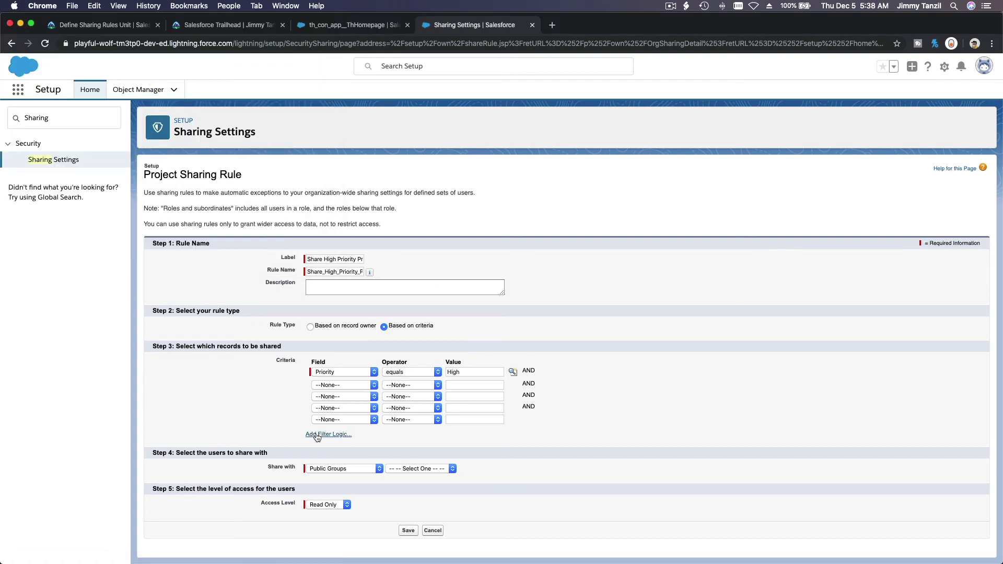
- Share the matching projects with the Training Coordinator role at Read Only access, then save the rule and accept the sharing recalculation
{"action": "left_click", "coordinate": [330, 469]}
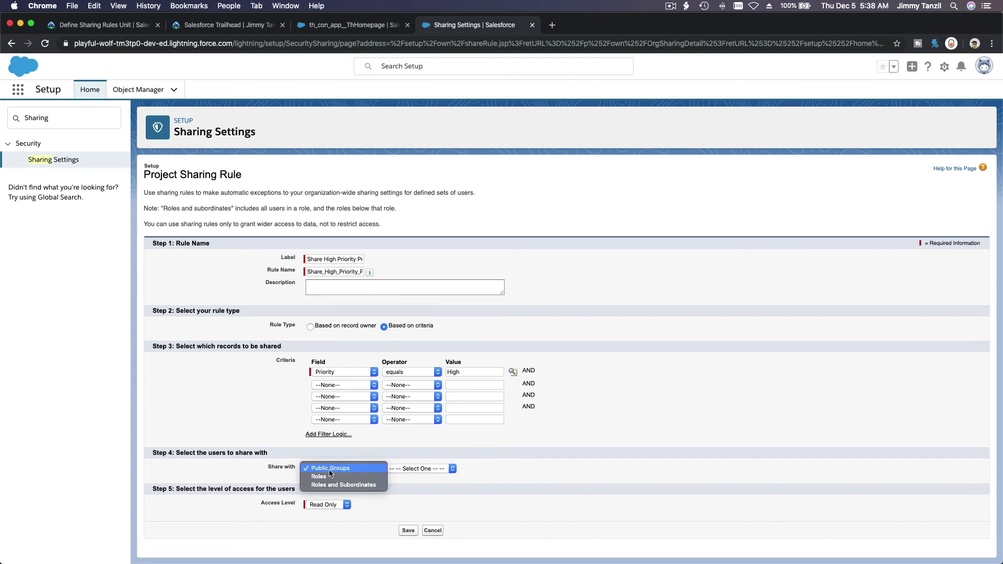
{"action": "left_click", "coordinate": [320, 476]}
{"action": "left_click", "coordinate": [443, 470]}
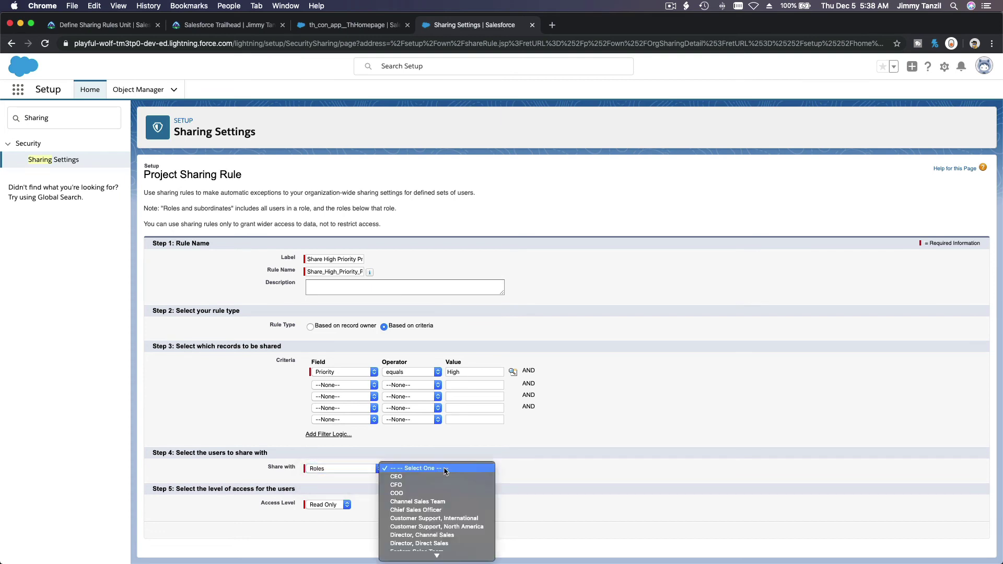
{"action": "scroll", "coordinate": [449, 493], "scroll_direction": "down", "scroll_amount": 3}
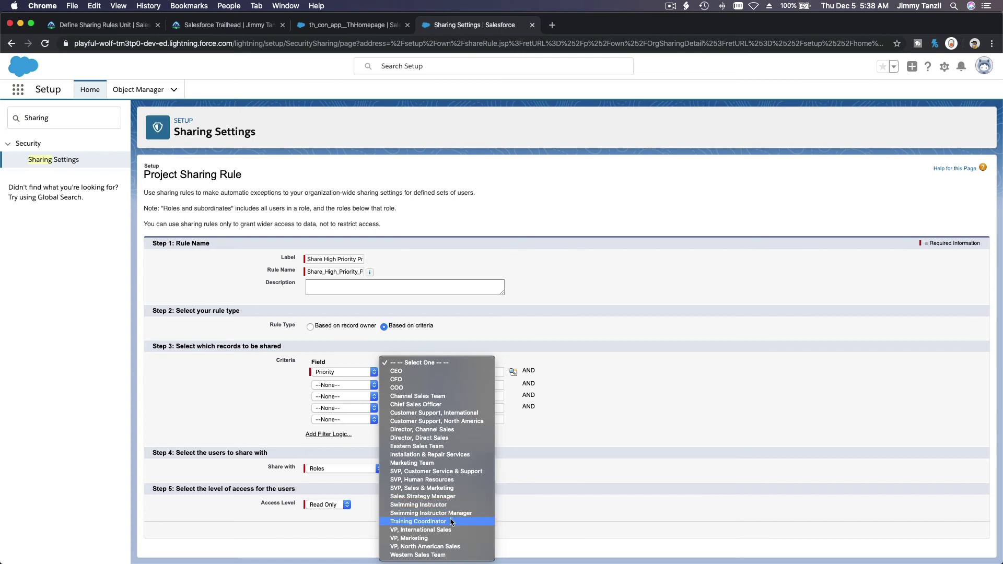
{"action": "left_click", "coordinate": [452, 522]}
{"action": "left_click", "coordinate": [403, 443]}
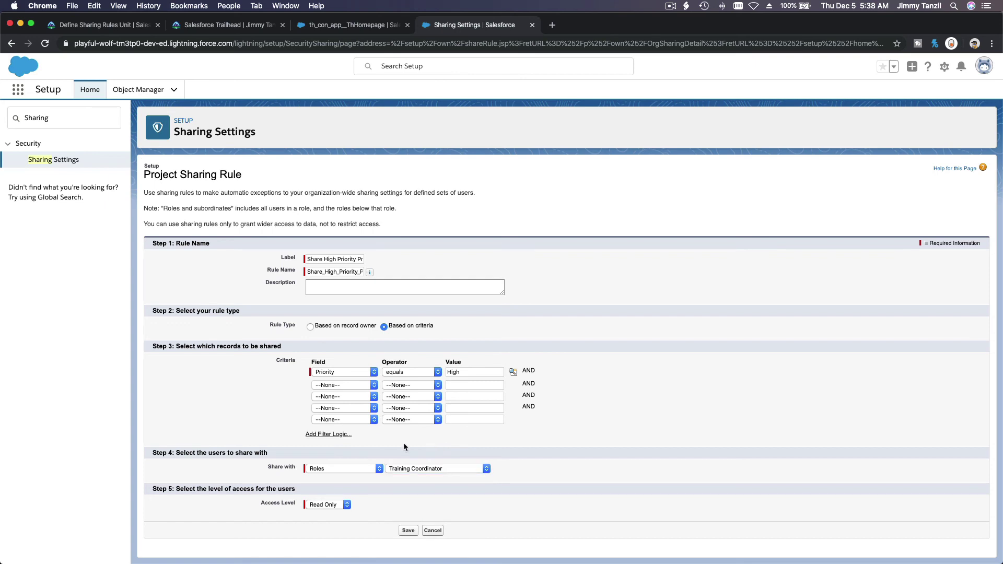
{"action": "left_click", "coordinate": [409, 530]}
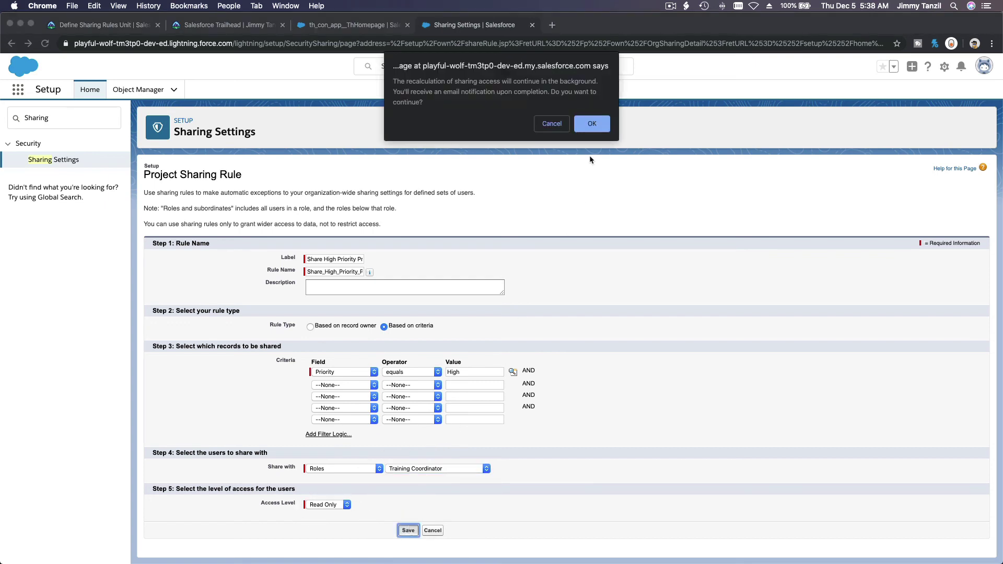
{"action": "left_click", "coordinate": [592, 124]}
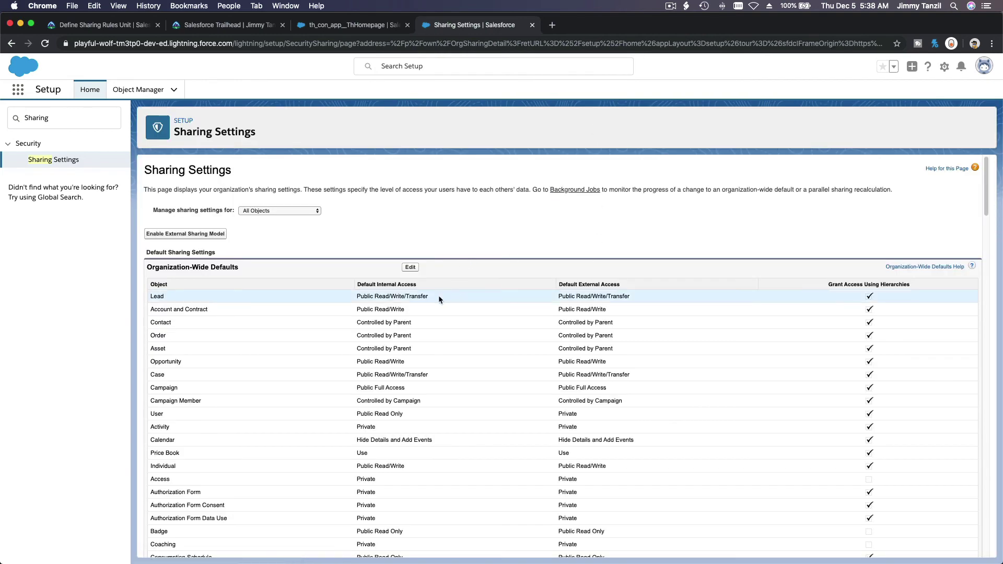
- Check the status of the Project sharing rule job on the Background Jobs page in a separate browser tab, then close it
{"action": "right_click", "coordinate": [597, 194]}
{"action": "left_click", "coordinate": [607, 194]}
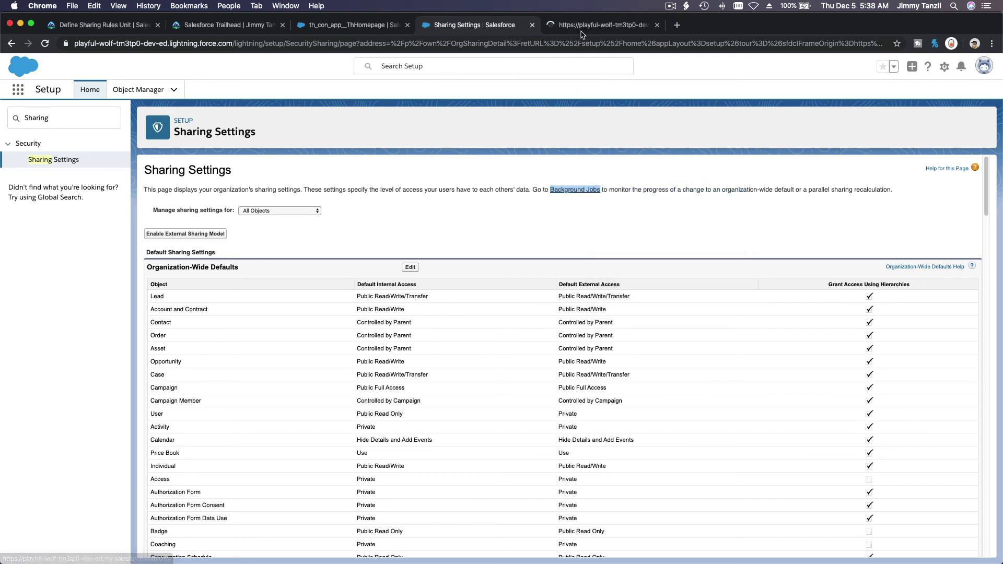
{"action": "left_click", "coordinate": [582, 27]}
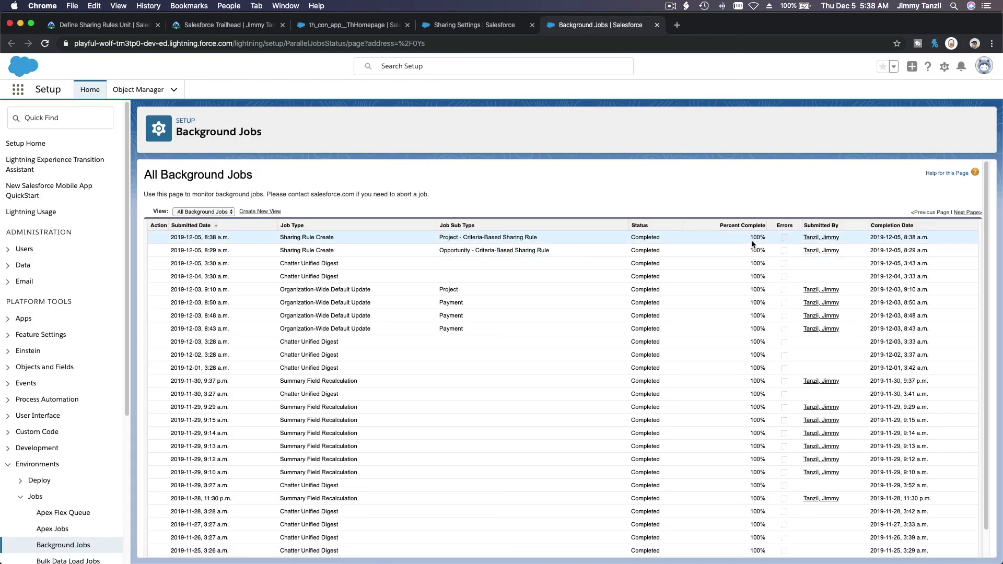
{"action": "left_click", "coordinate": [656, 25]}
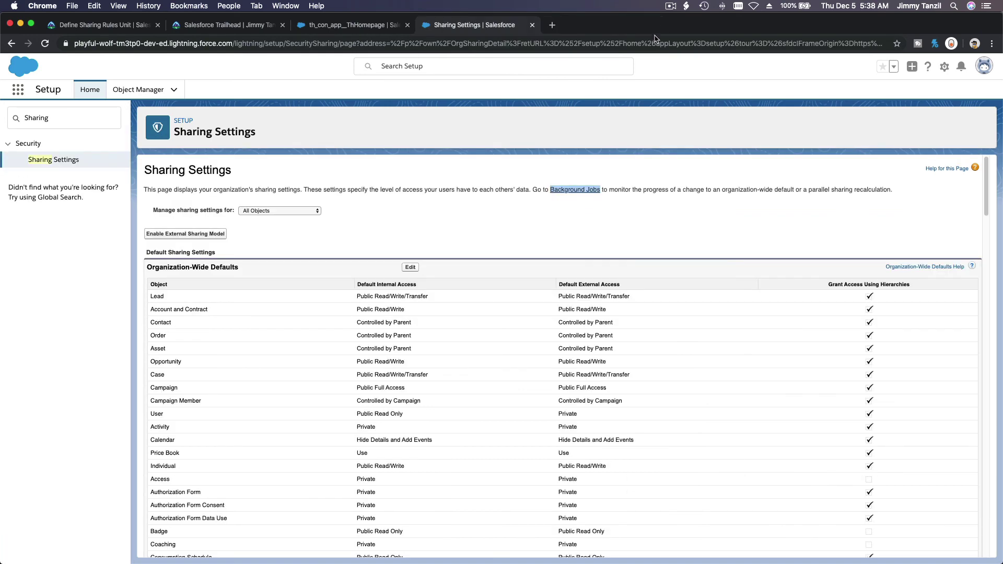
- Examine the organization-wide default for Project, then reread the Trailhead challenge instructions and look over the Data Security unit list
{"action": "left_click", "coordinate": [614, 216]}
{"action": "scroll", "coordinate": [334, 260], "scroll_direction": "down", "scroll_amount": 15}
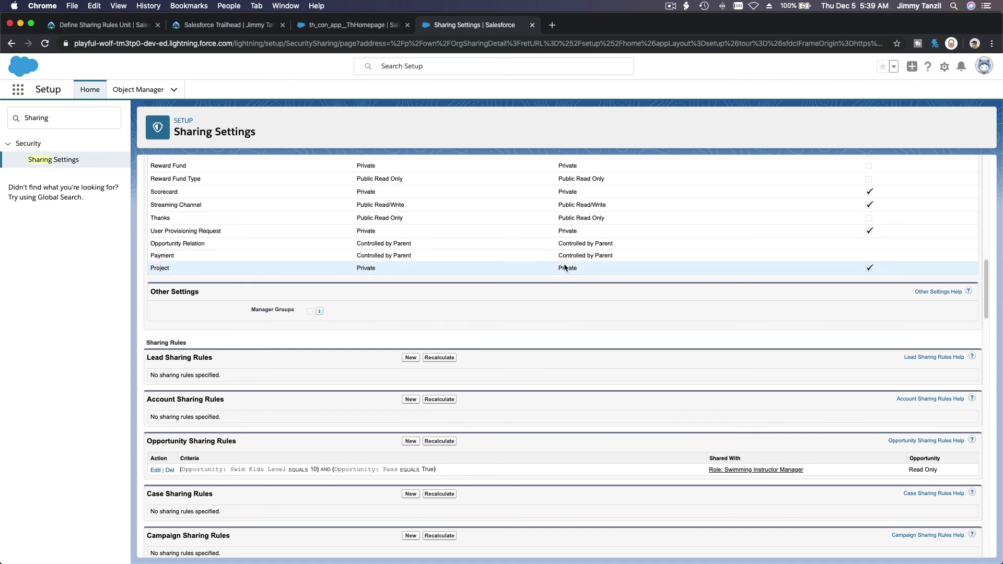
{"action": "left_click", "coordinate": [120, 25]}
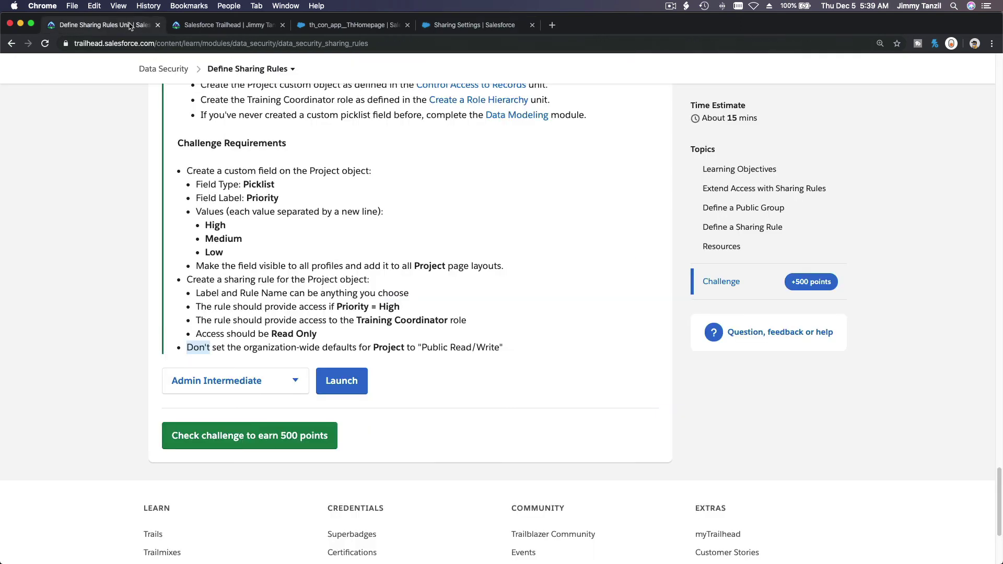
{"action": "left_click", "coordinate": [431, 367]}
{"action": "scroll", "coordinate": [330, 188], "scroll_direction": "up", "scroll_amount": 5}
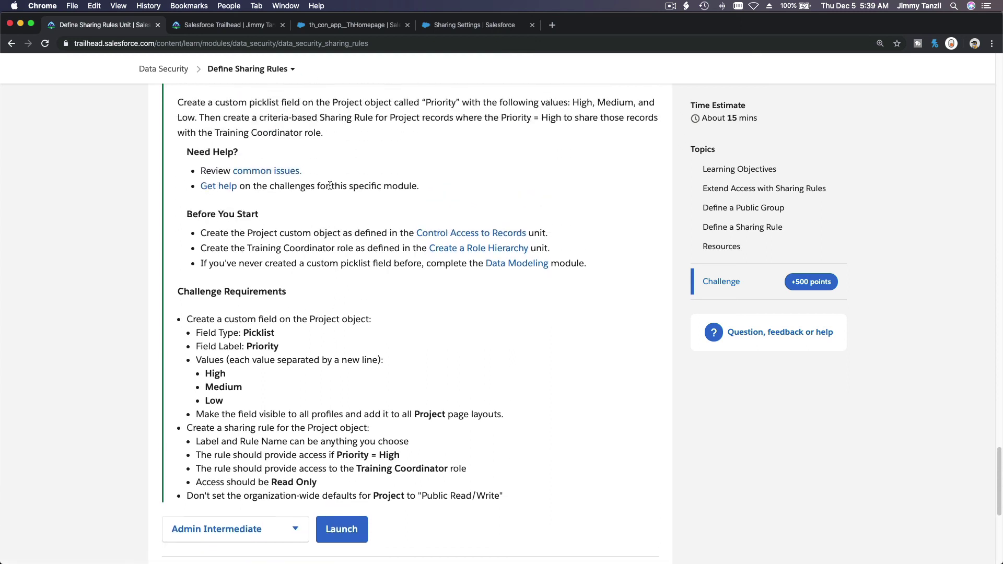
{"action": "left_click", "coordinate": [277, 69]}
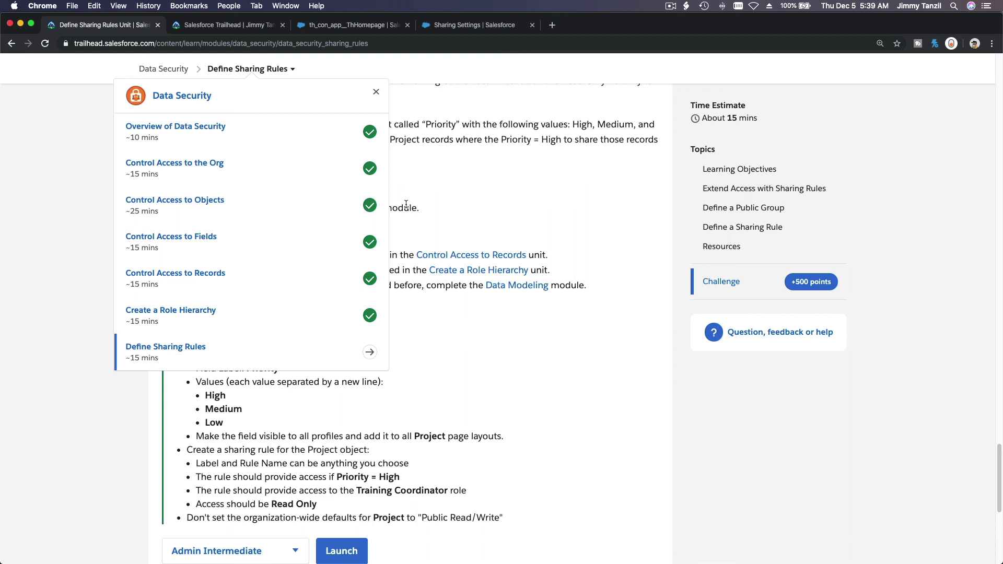
{"action": "left_click", "coordinate": [427, 184]}
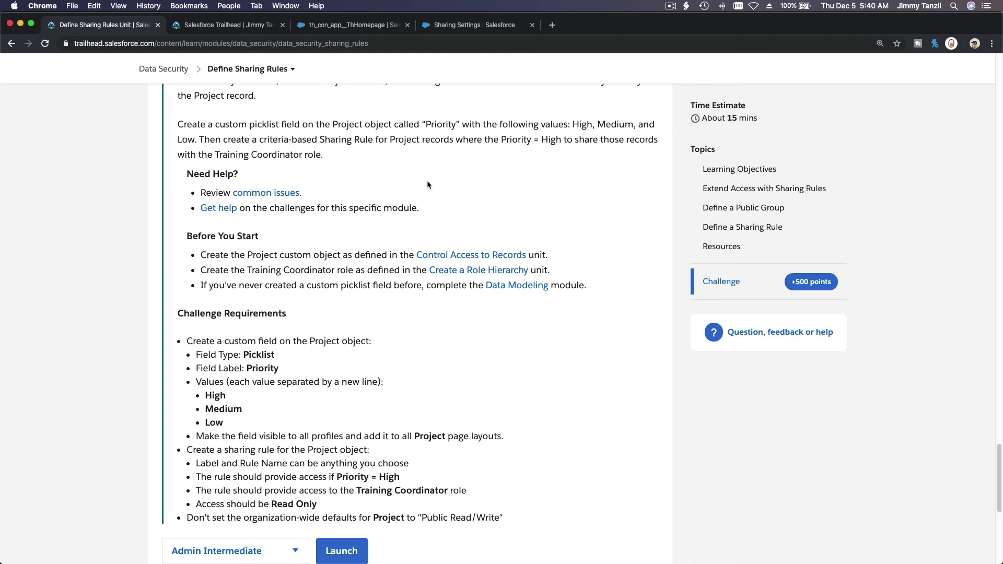
- Submit the Define Sharing Rules challenge for checking against the Admin Intermediate org
{"action": "scroll", "coordinate": [427, 185], "scroll_direction": "down", "scroll_amount": 3}
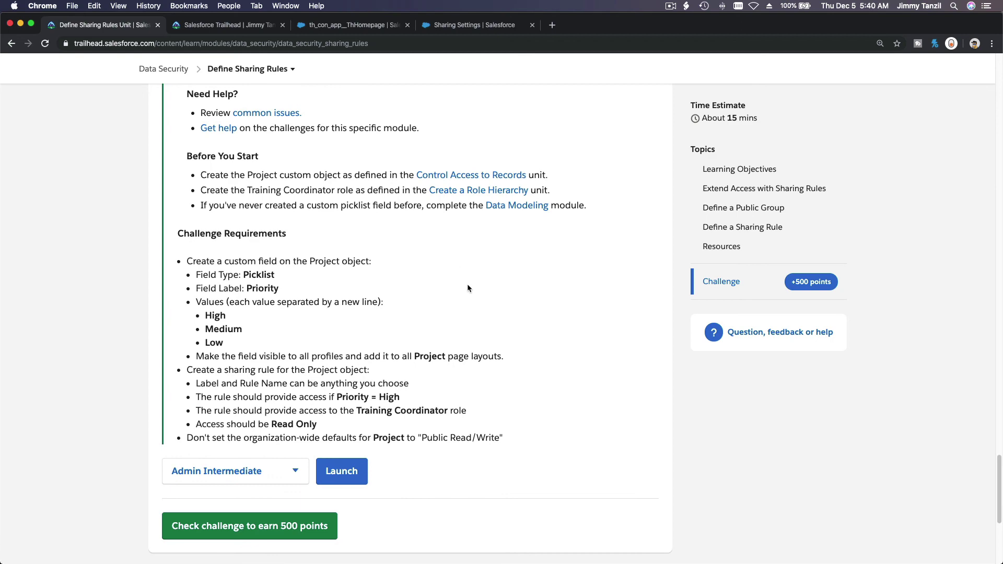
{"action": "scroll", "coordinate": [467, 283], "scroll_direction": "down", "scroll_amount": 10}
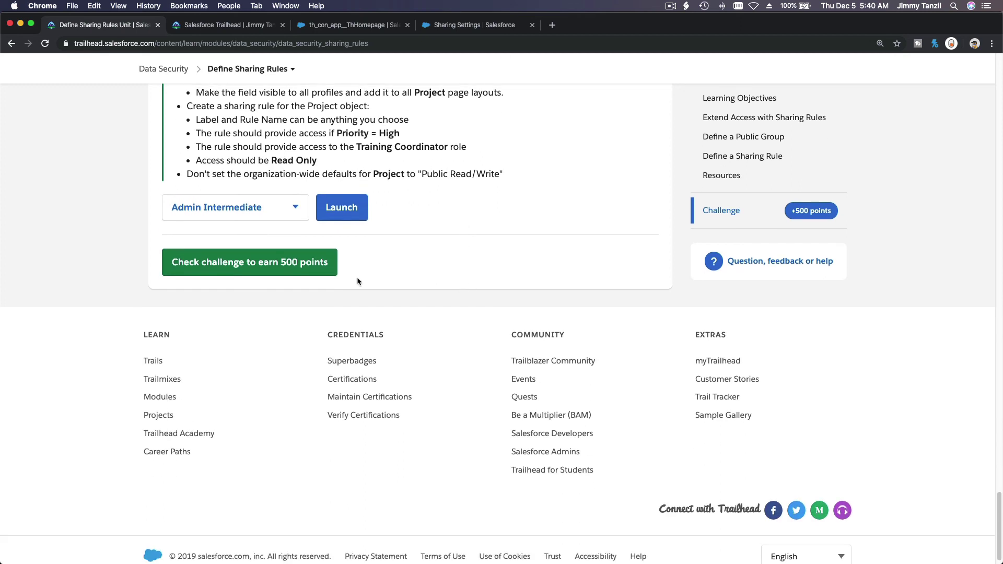
{"action": "left_click", "coordinate": [274, 277]}
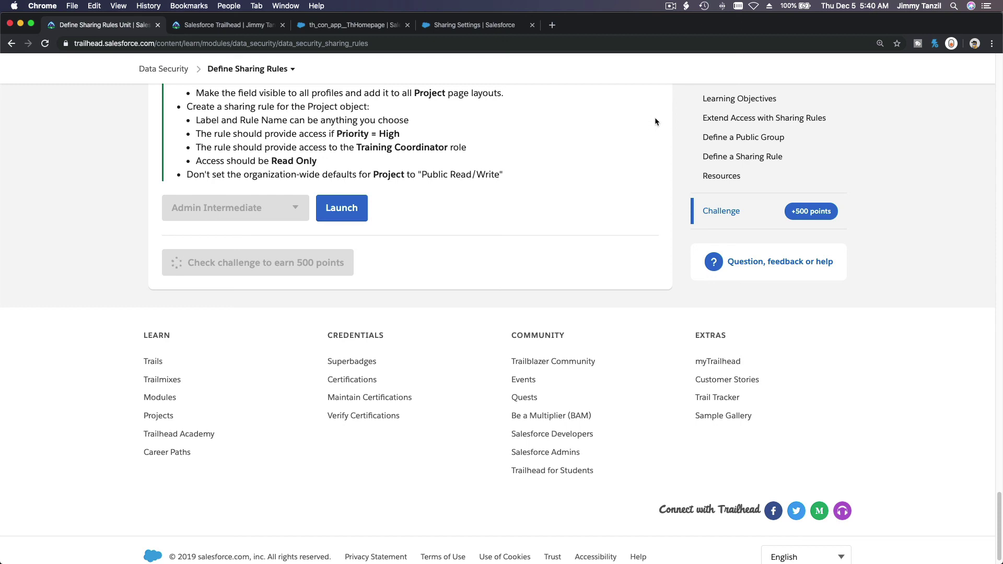
{"action": "scroll", "coordinate": [654, 117], "scroll_direction": "up", "scroll_amount": 5}
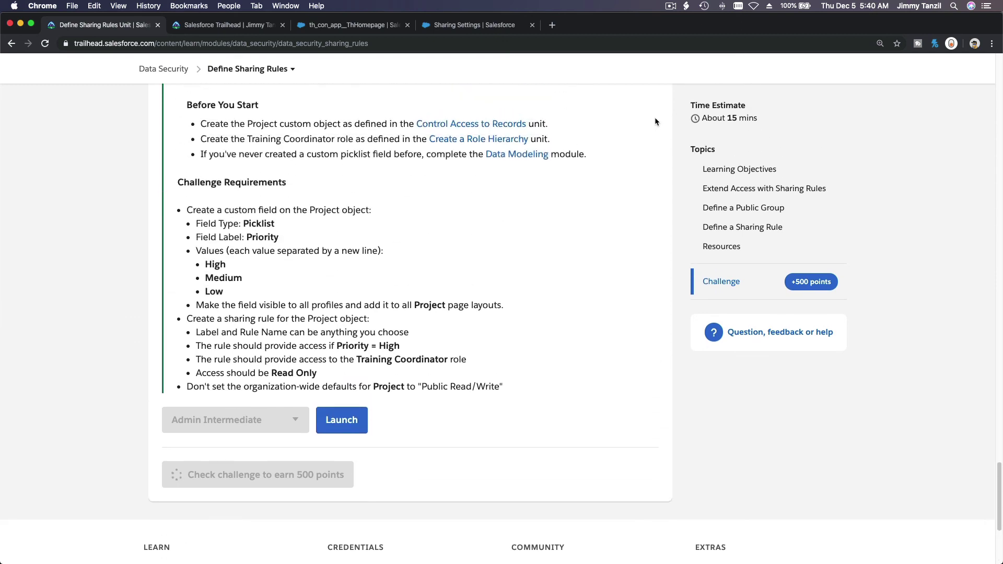